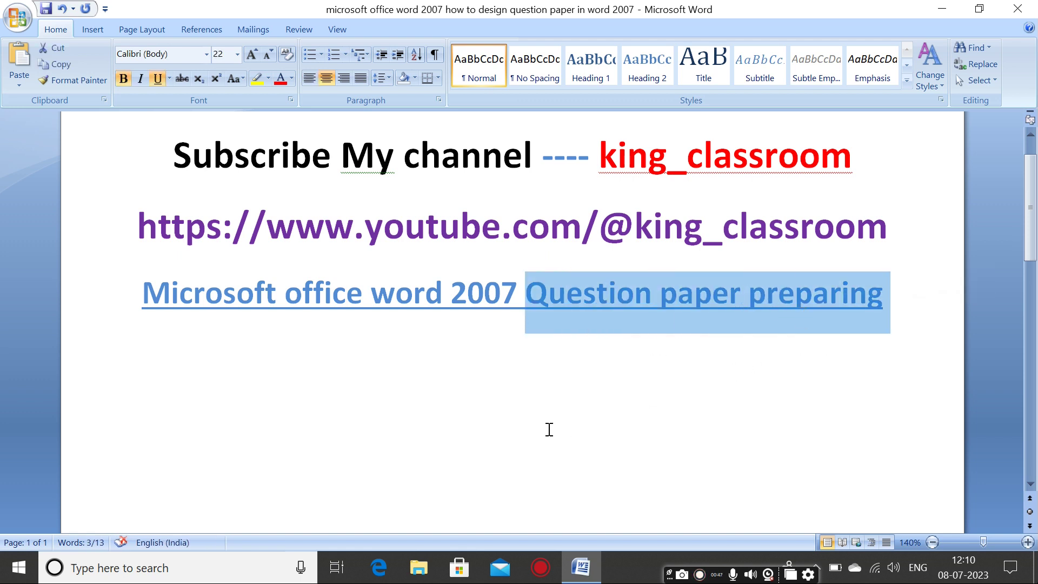
pyautogui.scroll(-3, 549, 428)
pyautogui.scroll(-6, 549, 428)
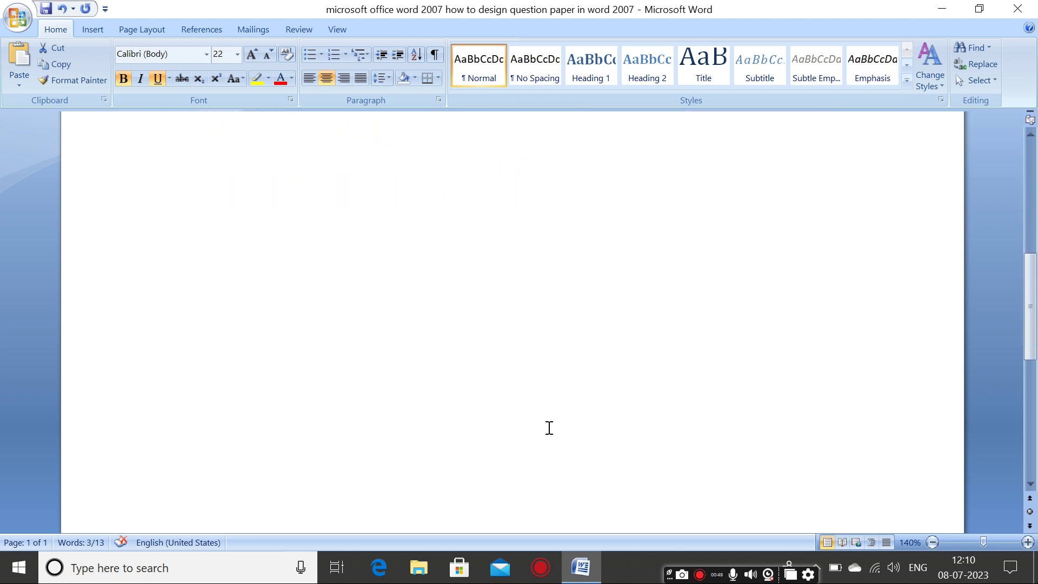
pyautogui.click(348, 419)
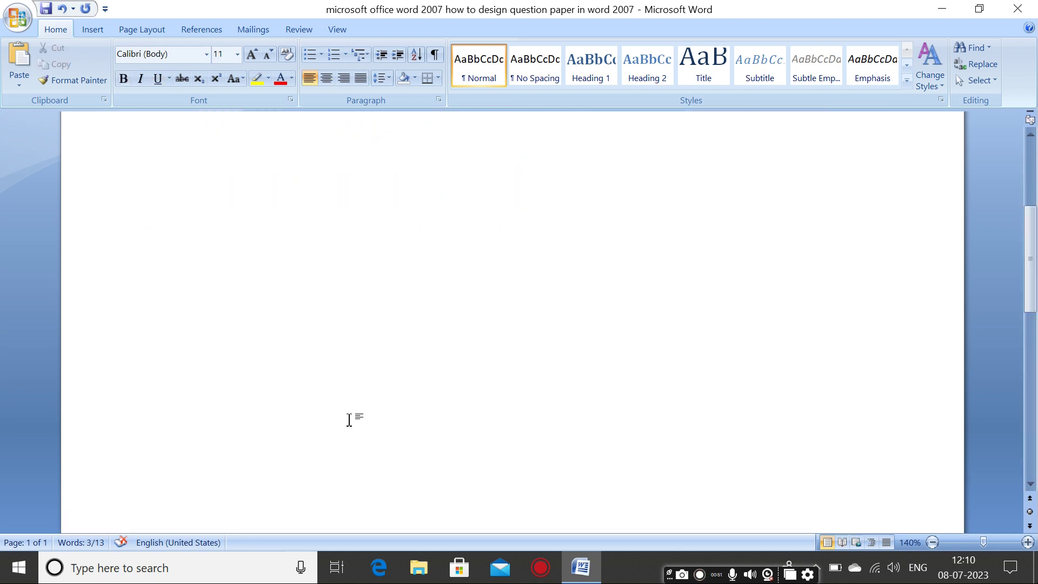
pyautogui.scroll(-5, 347, 424)
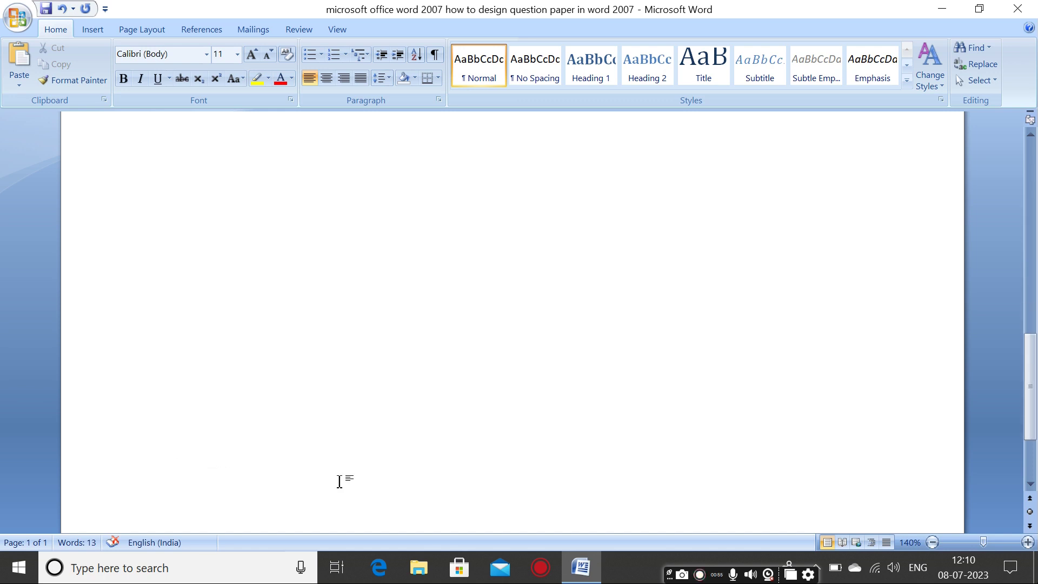
pyautogui.click(580, 577)
pyautogui.click(581, 579)
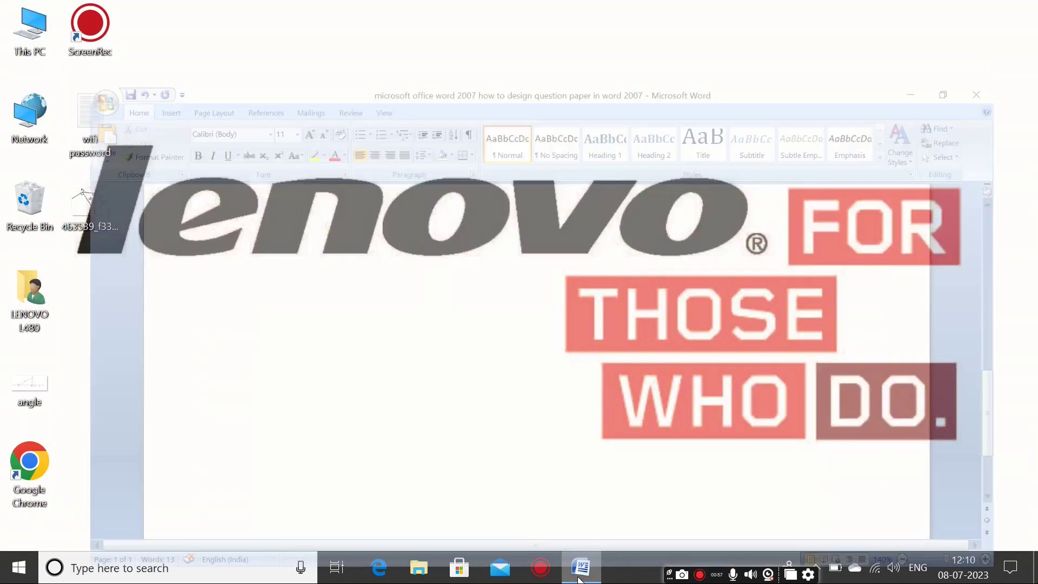
pyautogui.scroll(7, 504, 357)
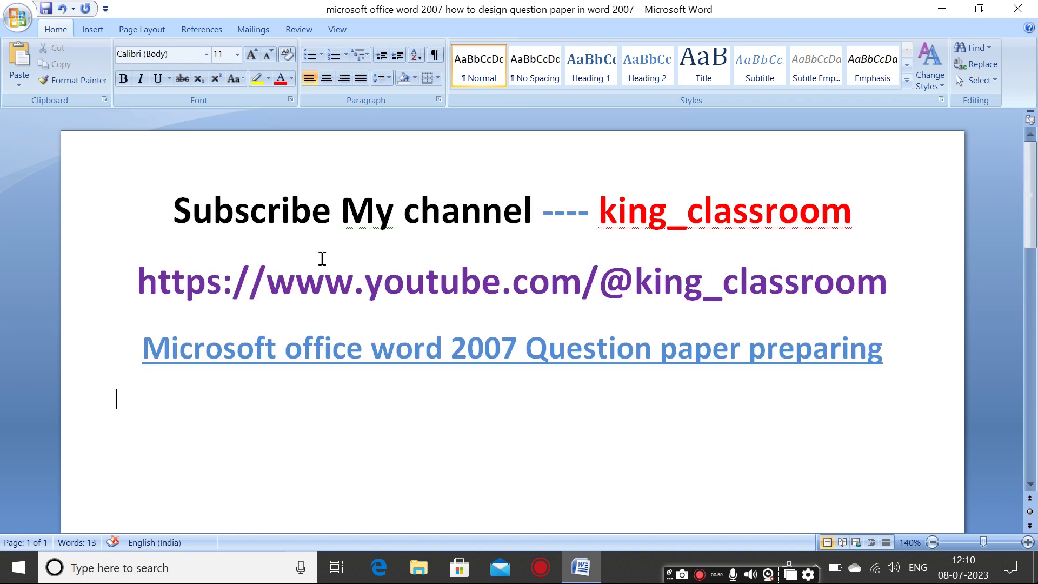
# Step: Create a new blank document
pyautogui.click(18, 17)
pyautogui.click(31, 51)
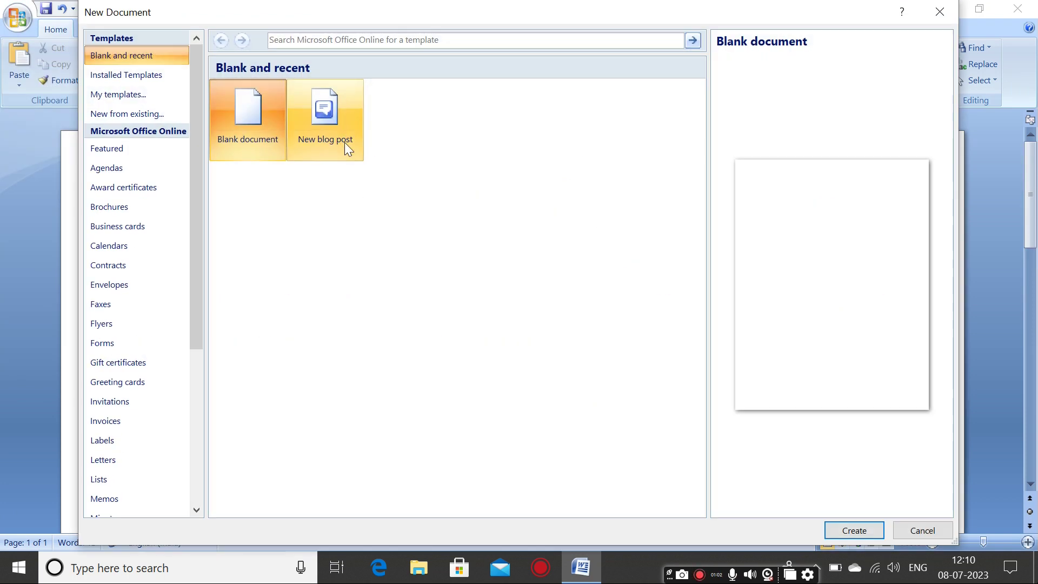
pyautogui.click(842, 526)
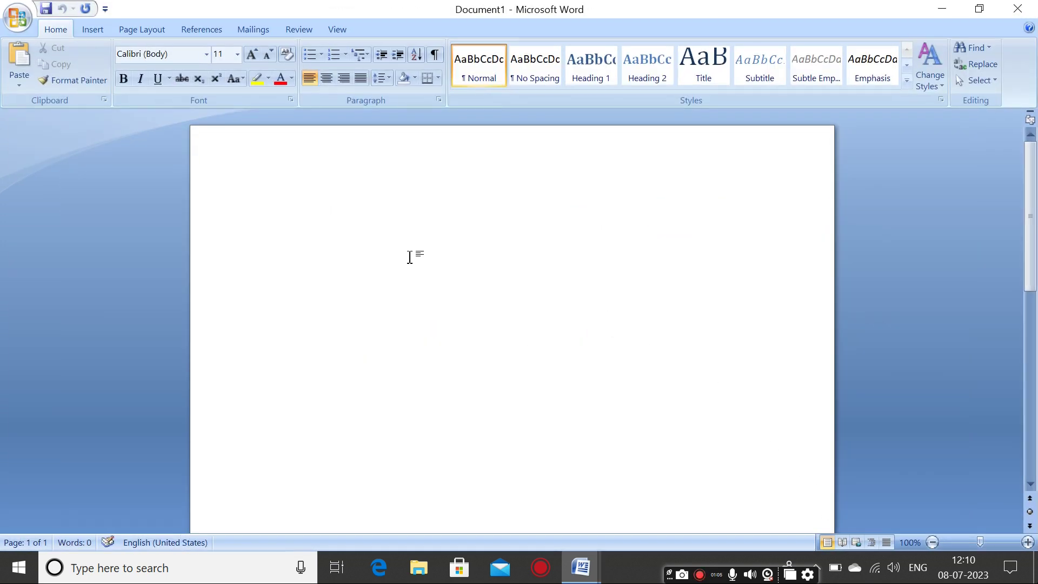
# Step: Apply the Narrow margin preset with 1.27 cm on all sides to the blank document
pyautogui.click(1028, 542)
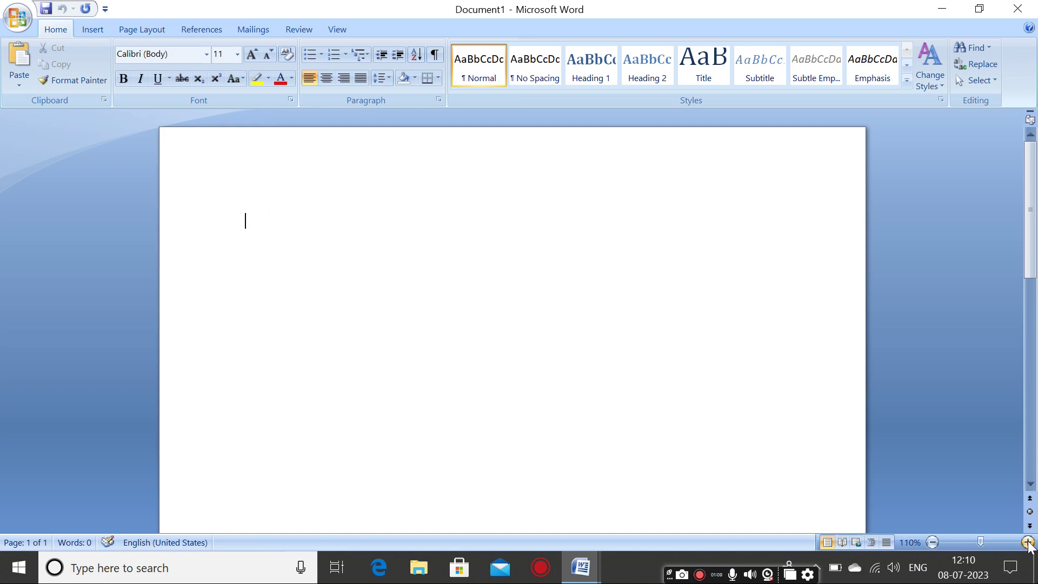
pyautogui.click(1027, 542)
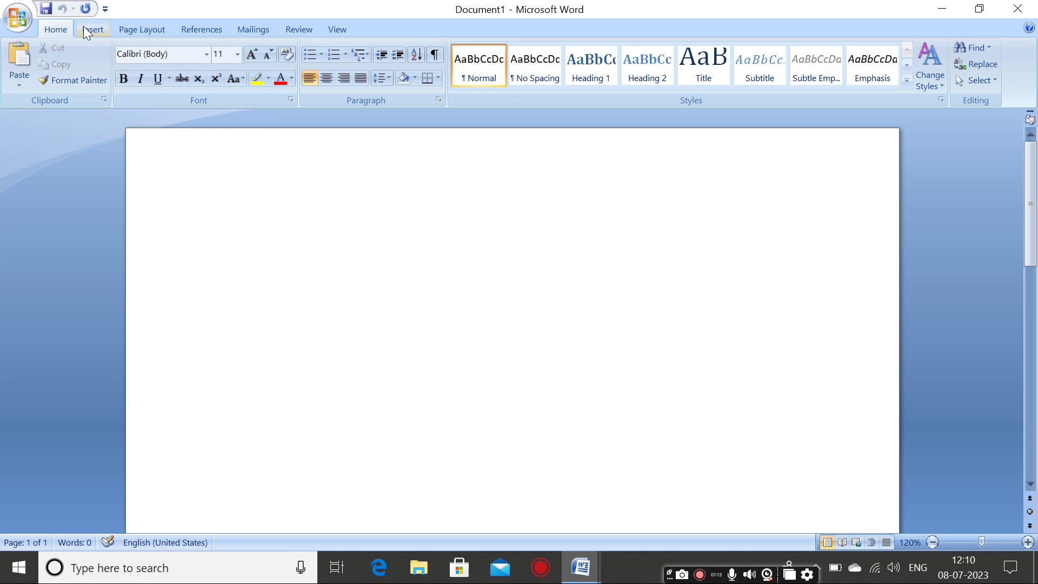
pyautogui.click(137, 28)
pyautogui.click(104, 72)
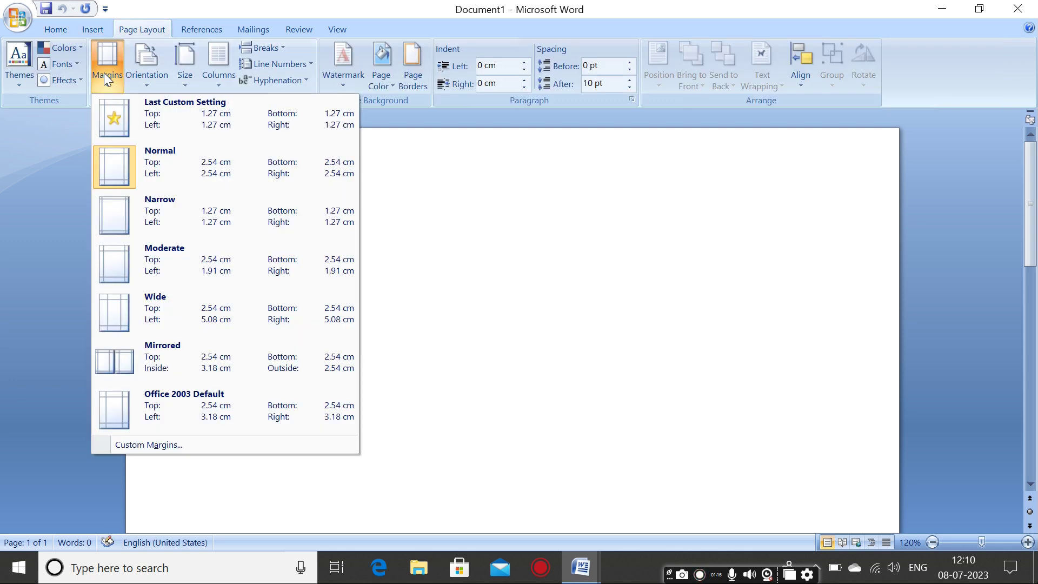
pyautogui.click(119, 217)
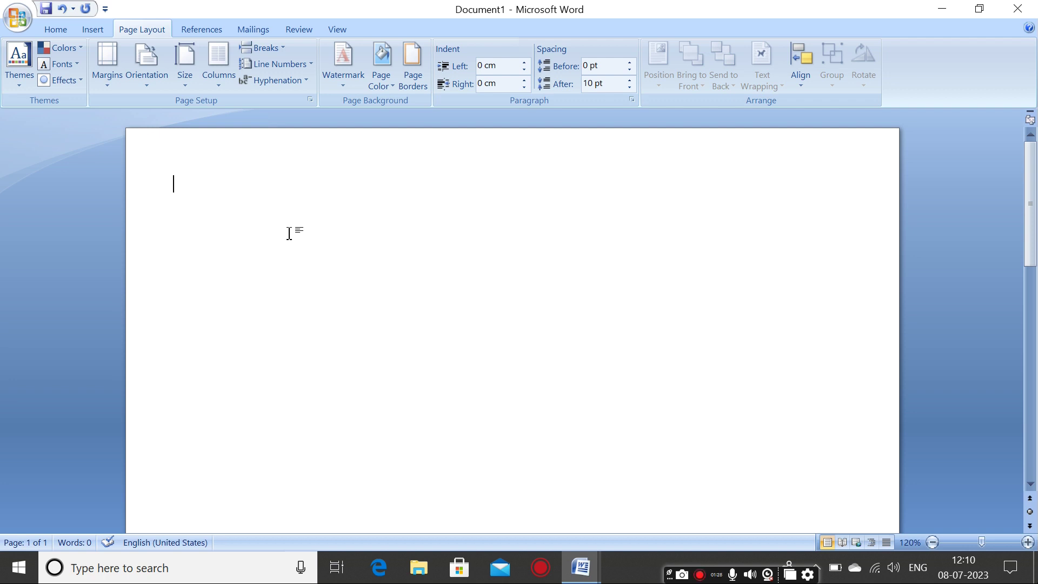
# Step: Enter the title "Gowtham model School" on the first line and centre it
pyautogui.write('Gowtham model School')
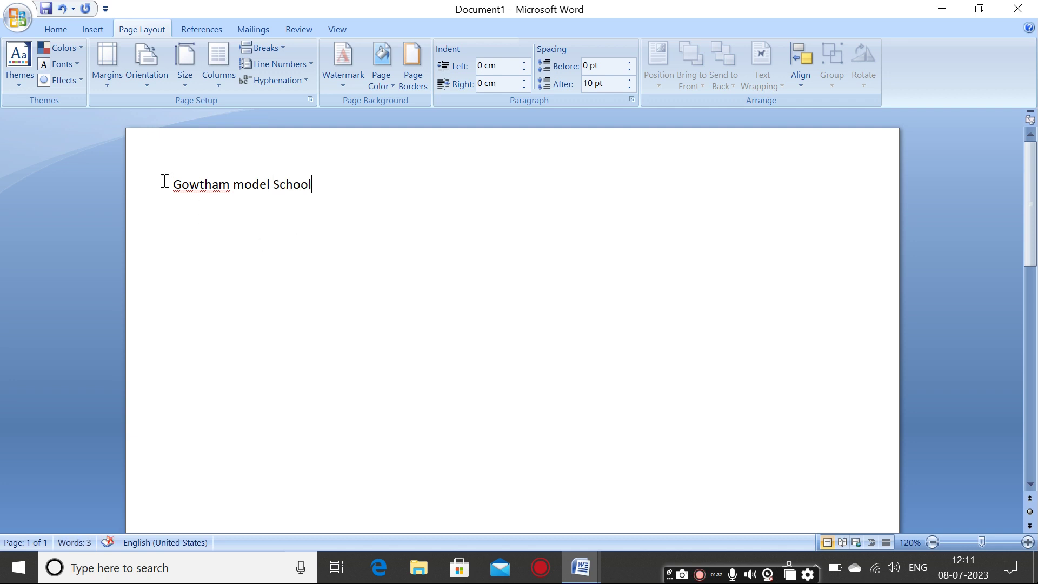
pyautogui.moveTo(171, 185); pyautogui.dragTo(313, 185)
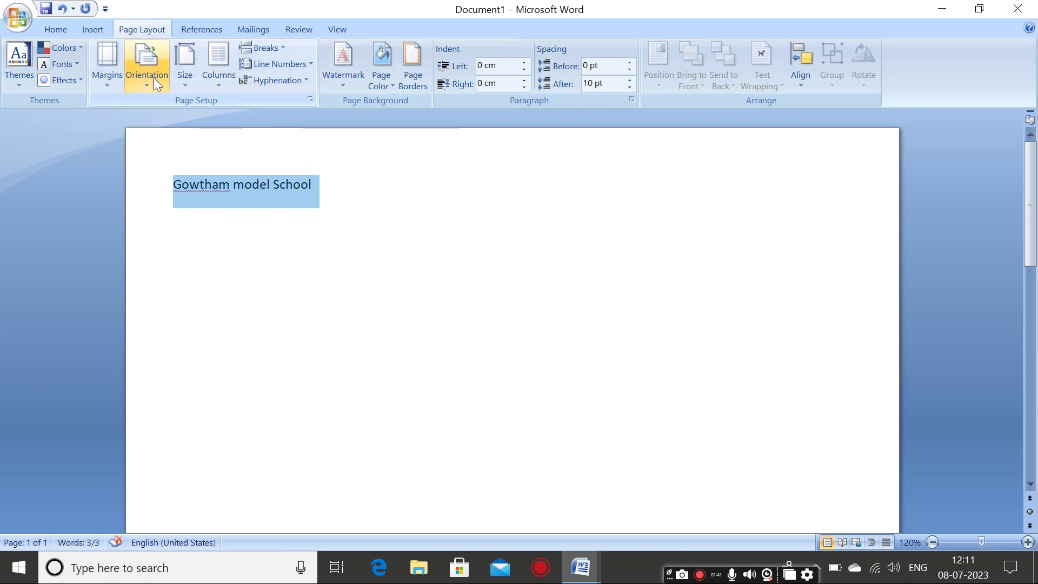
pyautogui.click(62, 32)
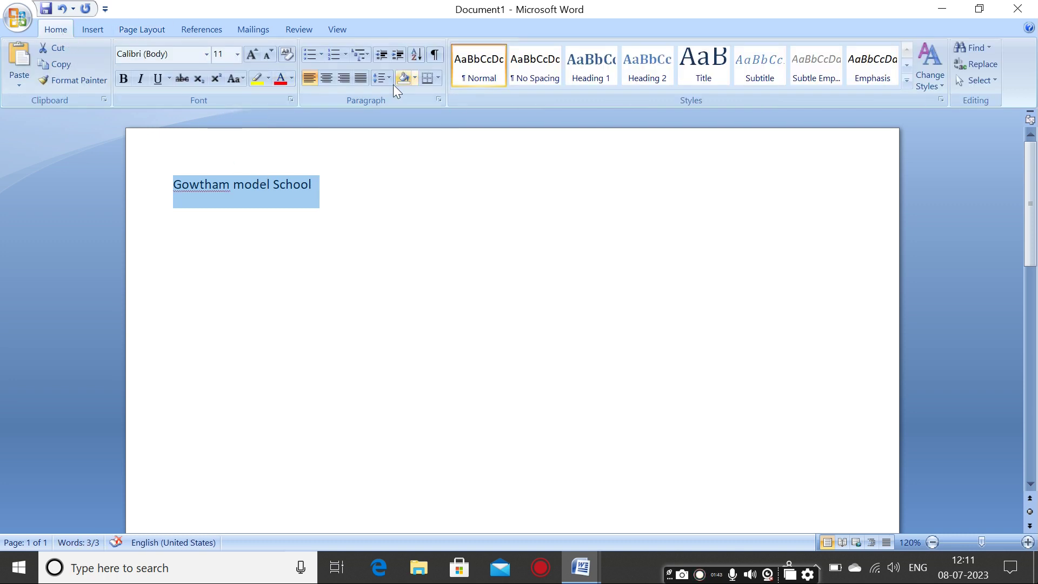
pyautogui.click(329, 80)
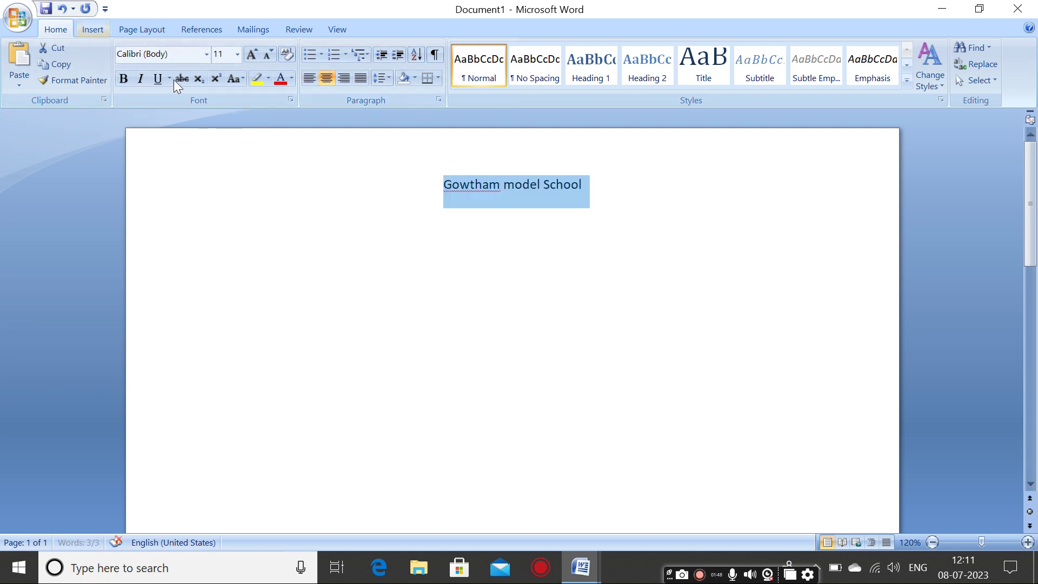
# Step: Set the school title's font size to 22 and make it bold
pyautogui.click(236, 54)
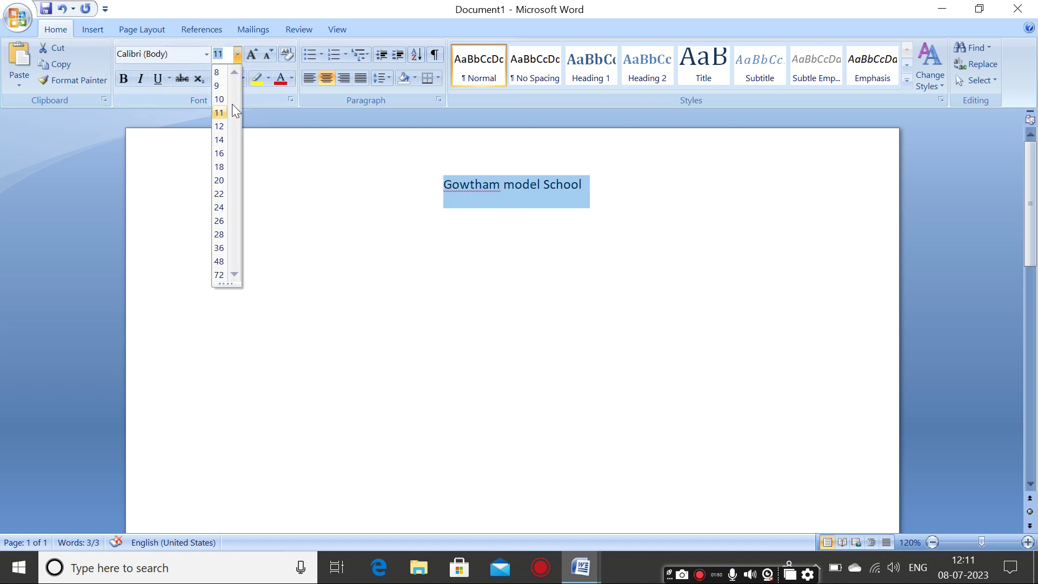
pyautogui.click(219, 193)
pyautogui.click(125, 80)
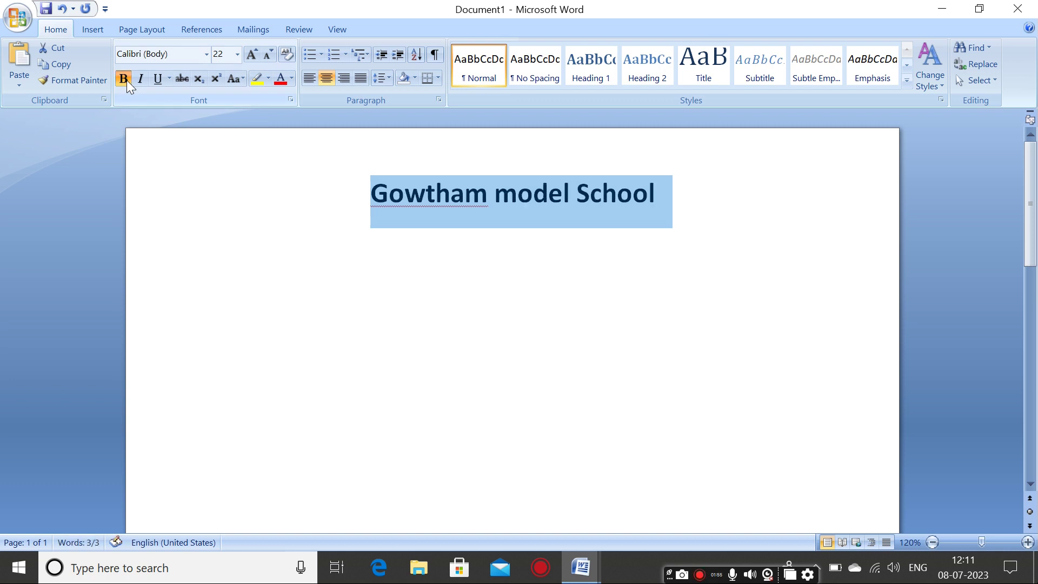
pyautogui.click(577, 206)
pyautogui.click(687, 196)
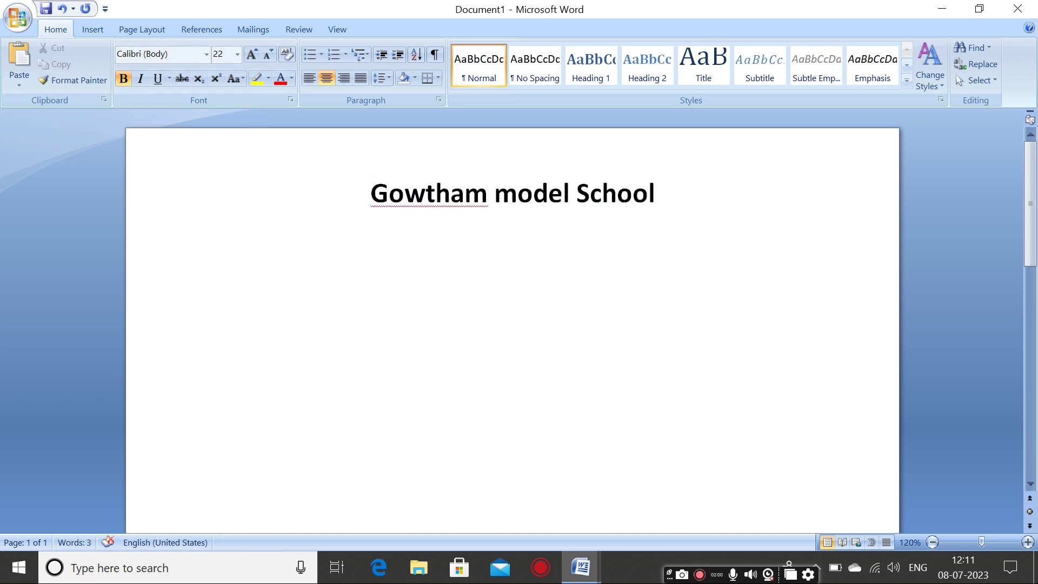
# Step: Start a left-aligned line below the title and enter "Class: 5th class"
pyautogui.press('Return')
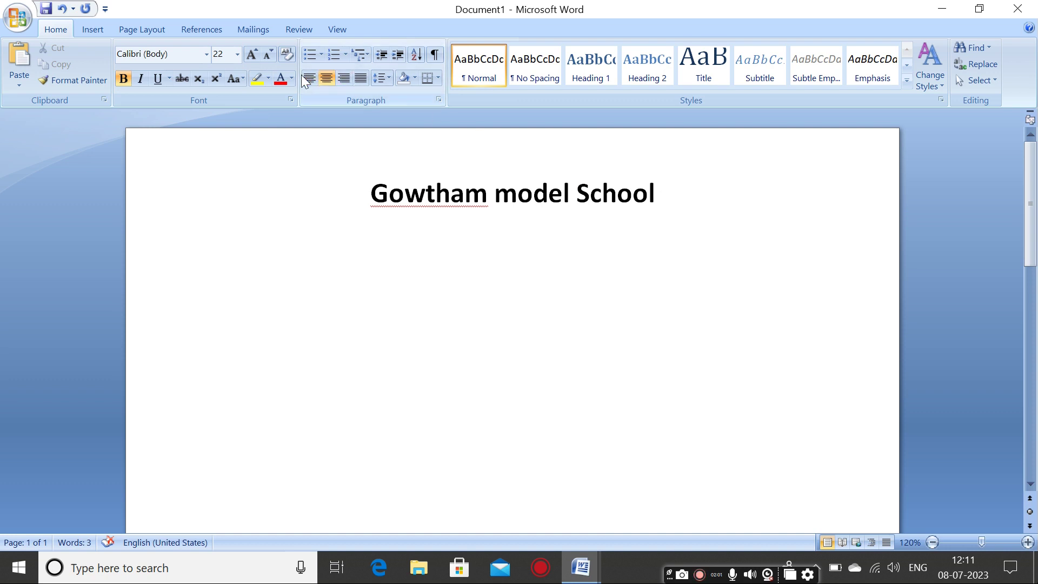
pyautogui.click(309, 79)
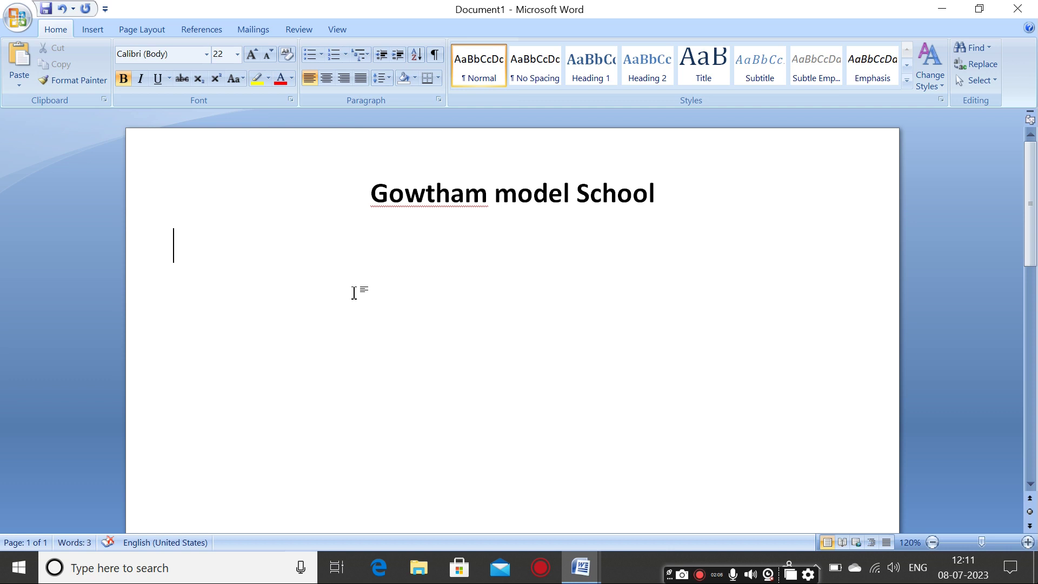
pyautogui.write('Class')
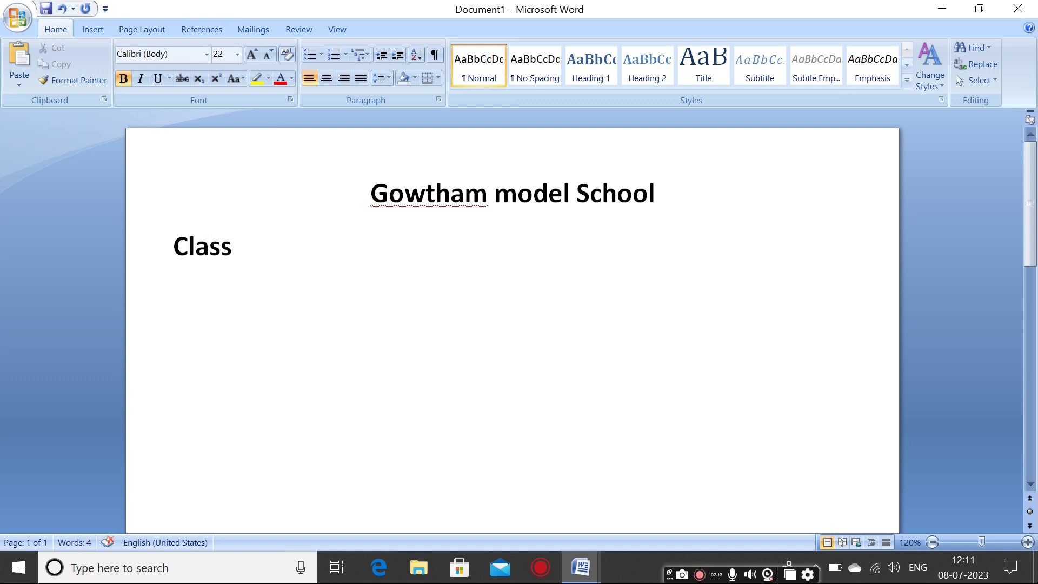
pyautogui.write(' :5th ')
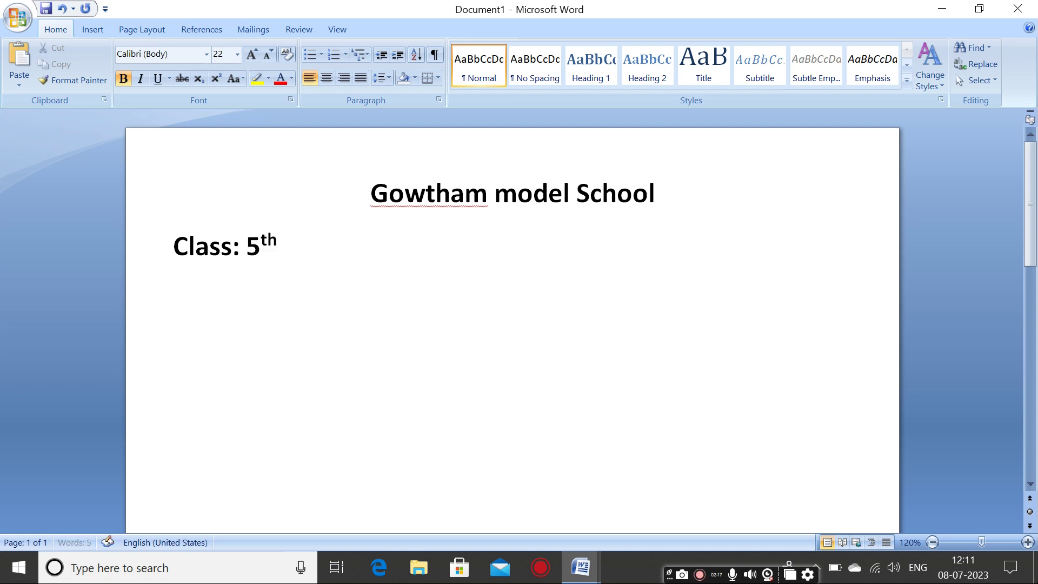
pyautogui.write('class')
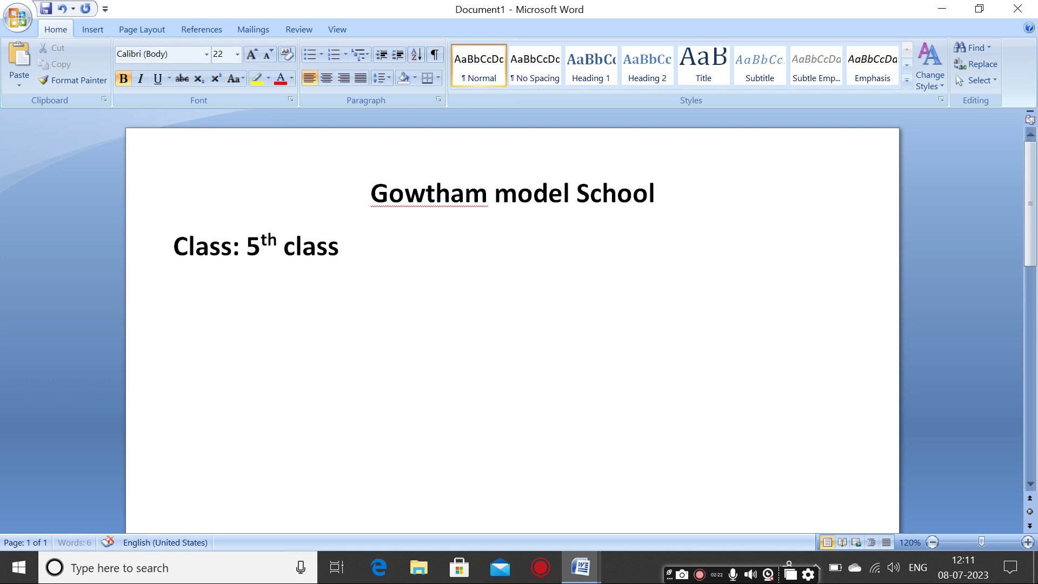
# Step: Add the subject "Computer" after the class on the same line, separated by several spaces
pyautogui.write('     Engl')
pyautogui.press('BackSpace')
pyautogui.press('BackSpace')
pyautogui.press('BackSpace')
pyautogui.press('BackSpace')
pyautogui.write('Ci')
pyautogui.press('BackSpace')
pyautogui.write('ompy')
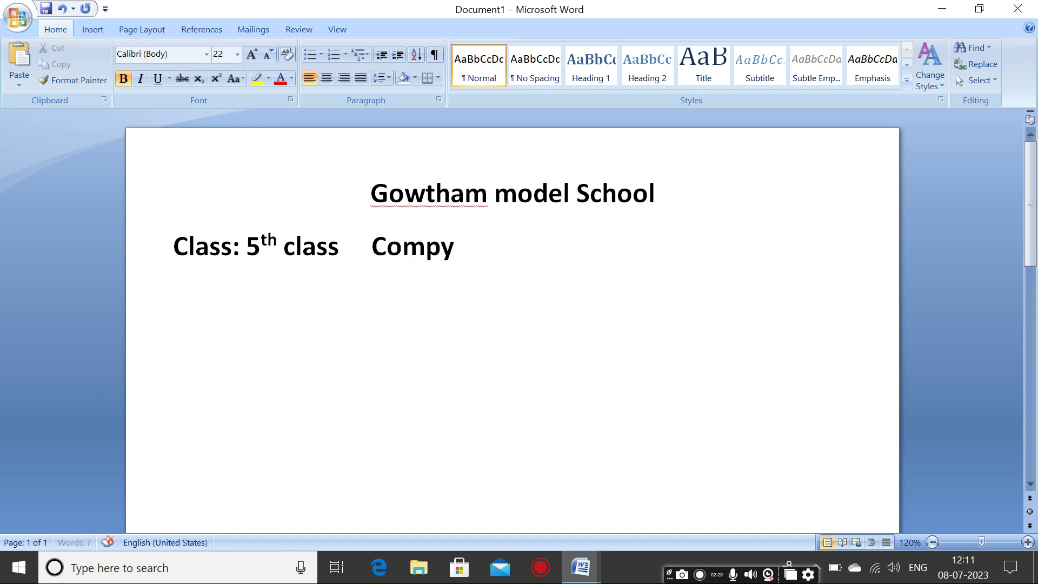
pyautogui.press('BackSpace')
pyautogui.write('uter')
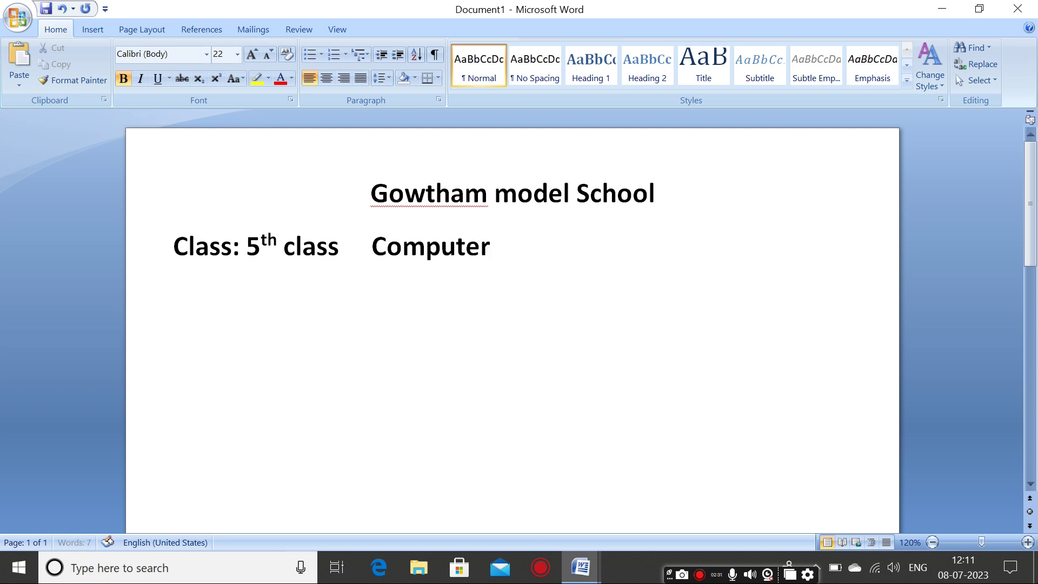
# Step: Insert the label "Exam:" in front of "Computer" in the class line
pyautogui.write(' Pa')
pyautogui.press('BackSpace')
pyautogui.press('BackSpace')
pyautogui.press('BackSpace')
pyautogui.press('Left')
pyautogui.press('Left')
pyautogui.press('Left')
pyautogui.press('Left')
pyautogui.press('Left')
pyautogui.write('Exam')
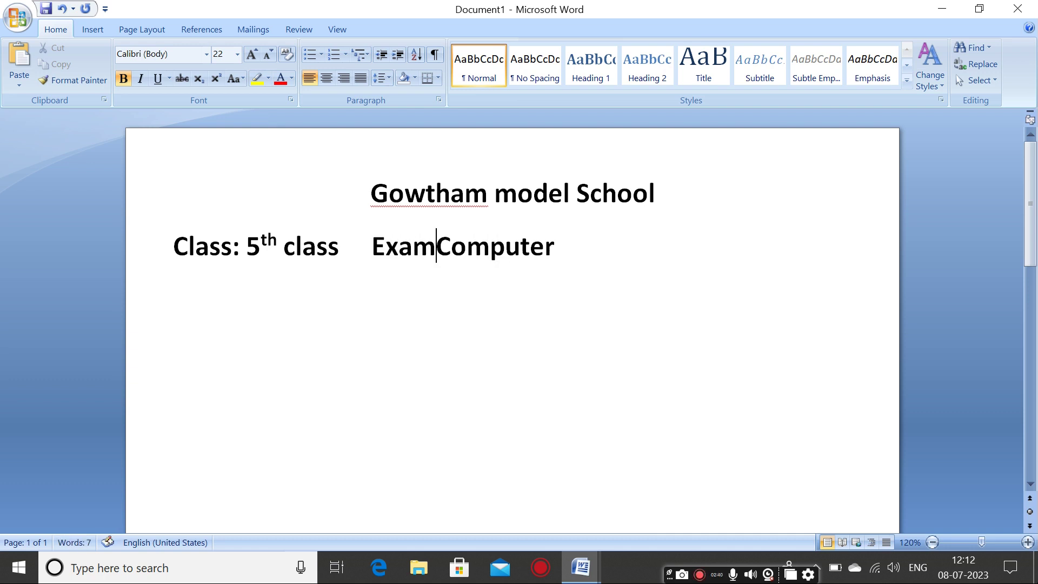
pyautogui.write(':')
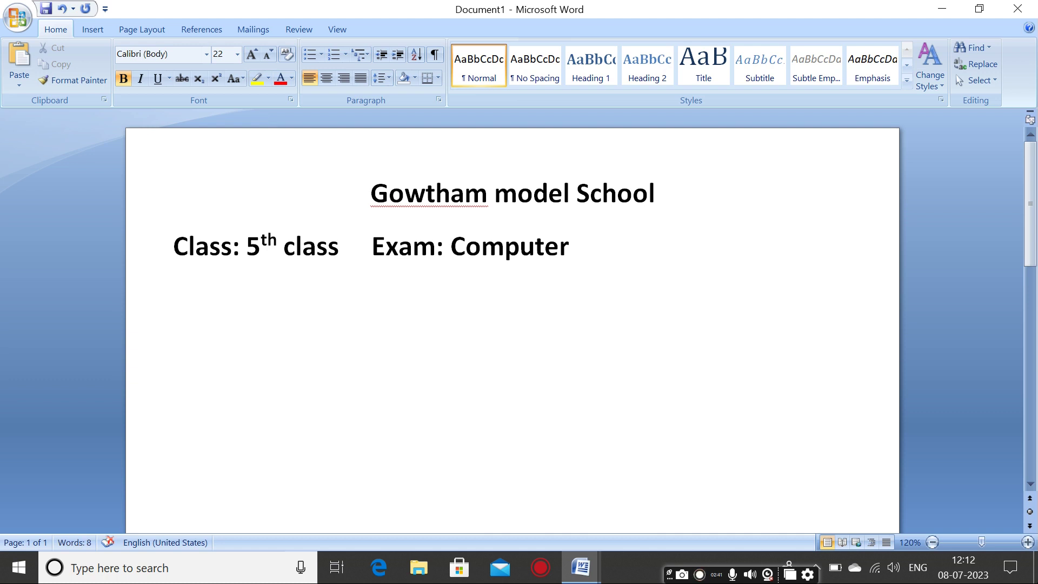
# Step: Add "Time:90 Min" after the exam subject on the same line
pyautogui.click(651, 276)
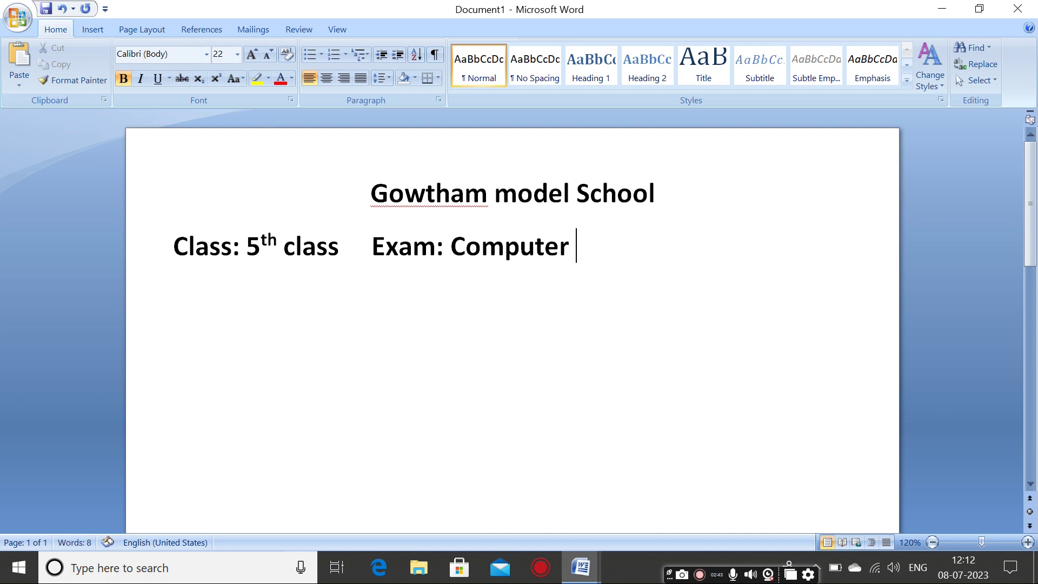
pyautogui.write('Time')
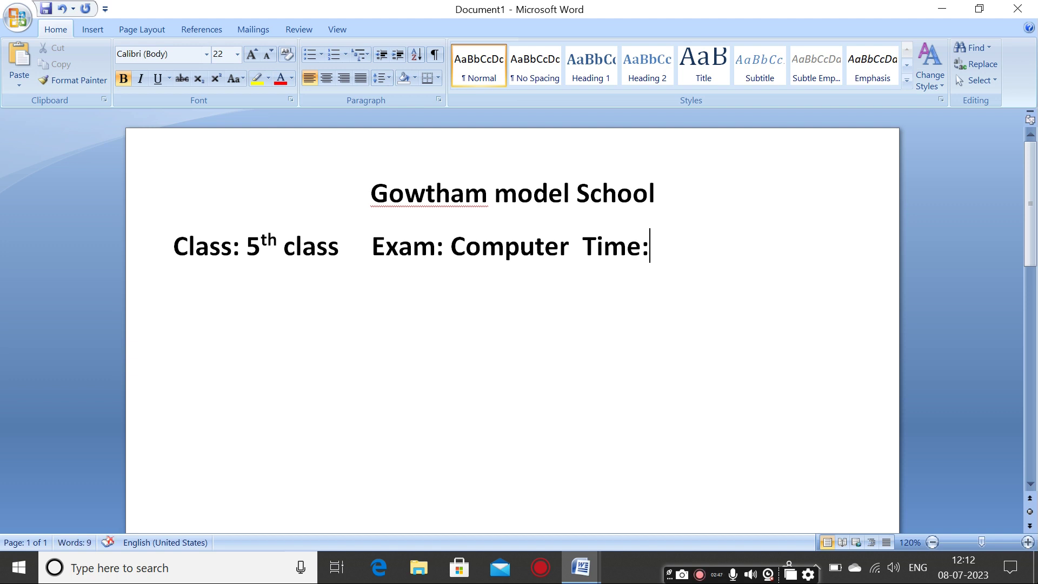
pyautogui.write(':')
pyautogui.press('BackSpace')
pyautogui.write('90 ')
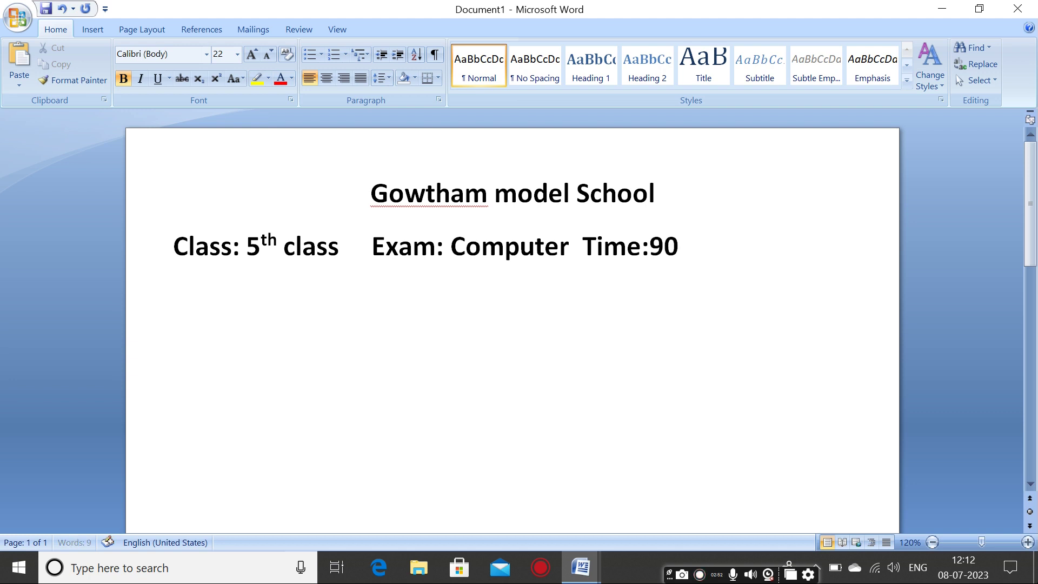
pyautogui.write('Min')
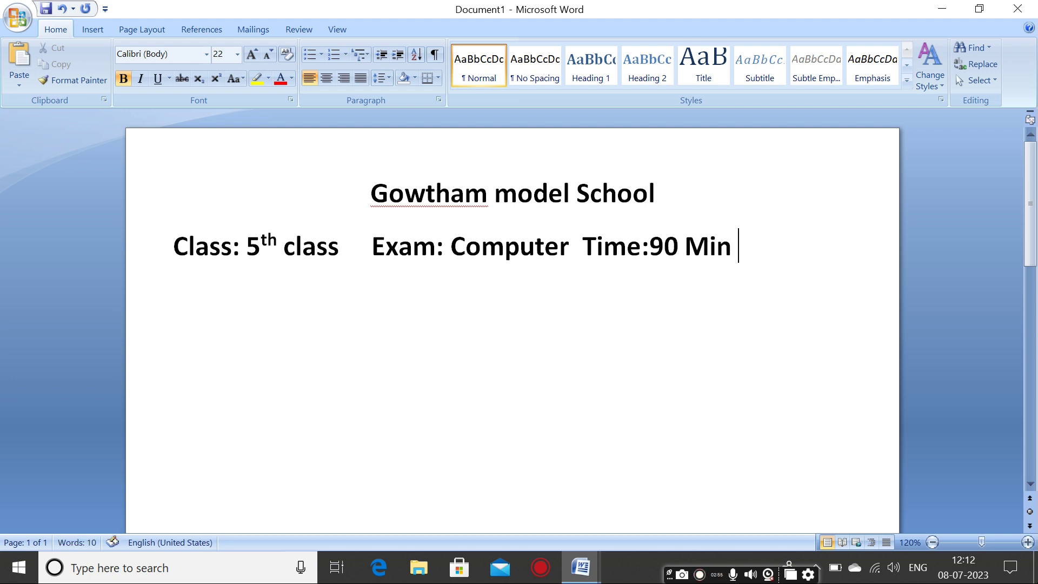
# Step: Add "Max marks: 25" after the exam time
pyautogui.write(' Ms')
pyautogui.press('BackSpace')
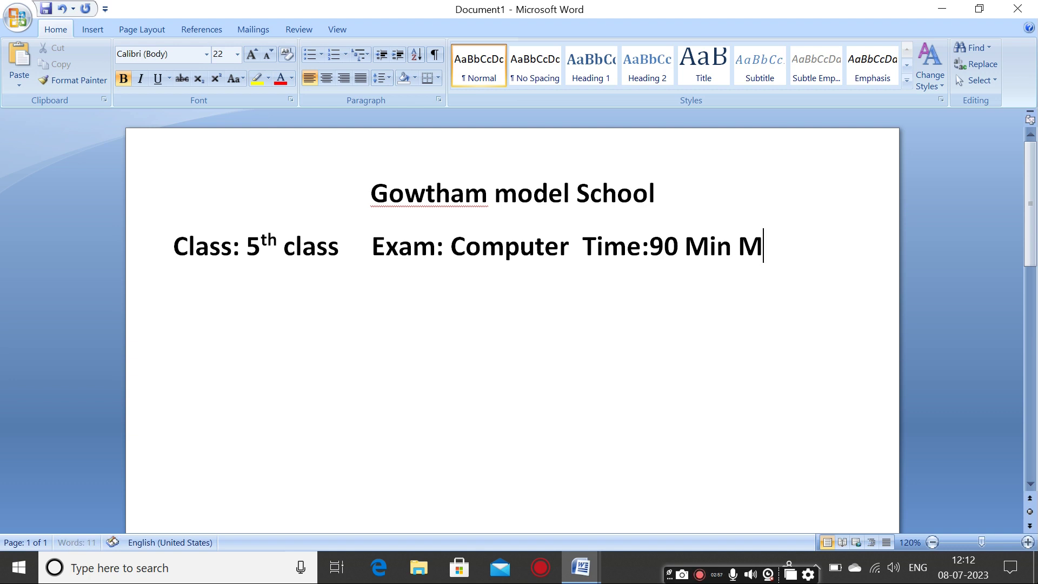
pyautogui.write('ax')
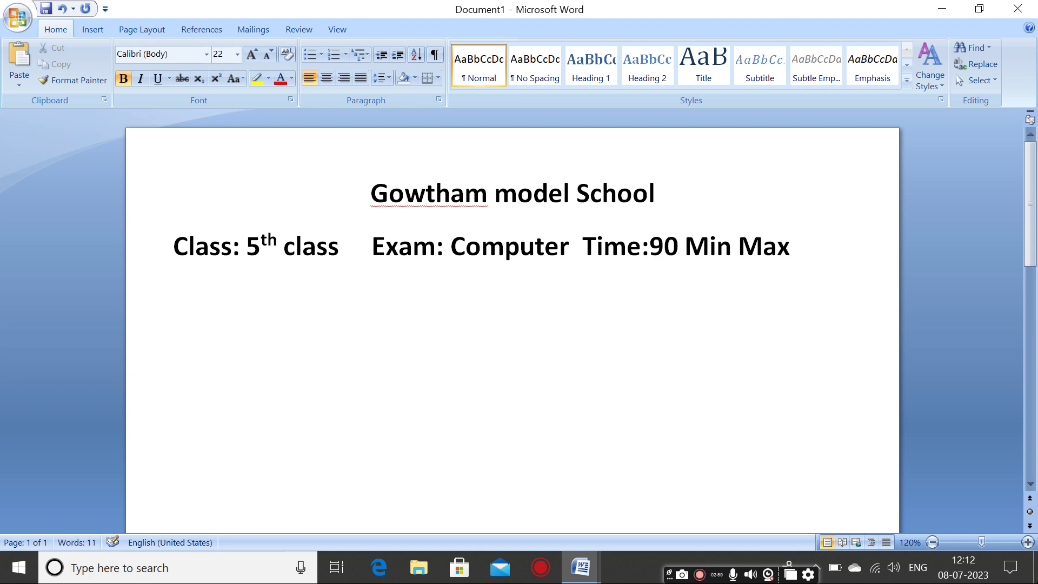
pyautogui.write(' marks')
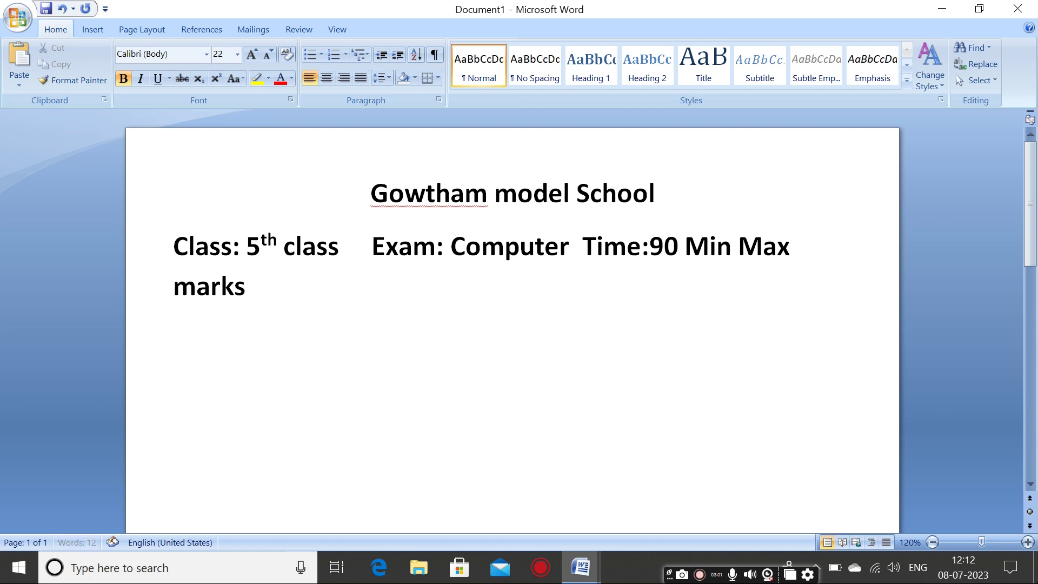
pyautogui.press('BackSpace')
pyautogui.write(': 25')
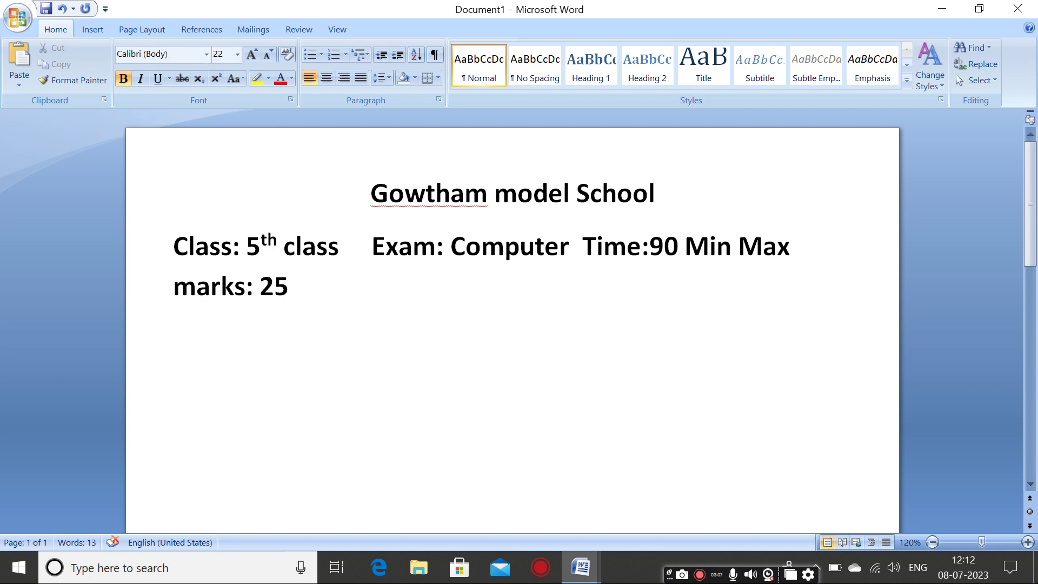
# Step: Append "M" after the 25 max marks and set the exam details line to font size 16
pyautogui.write(' M')
pyautogui.moveTo(174, 246); pyautogui.dragTo(313, 273)
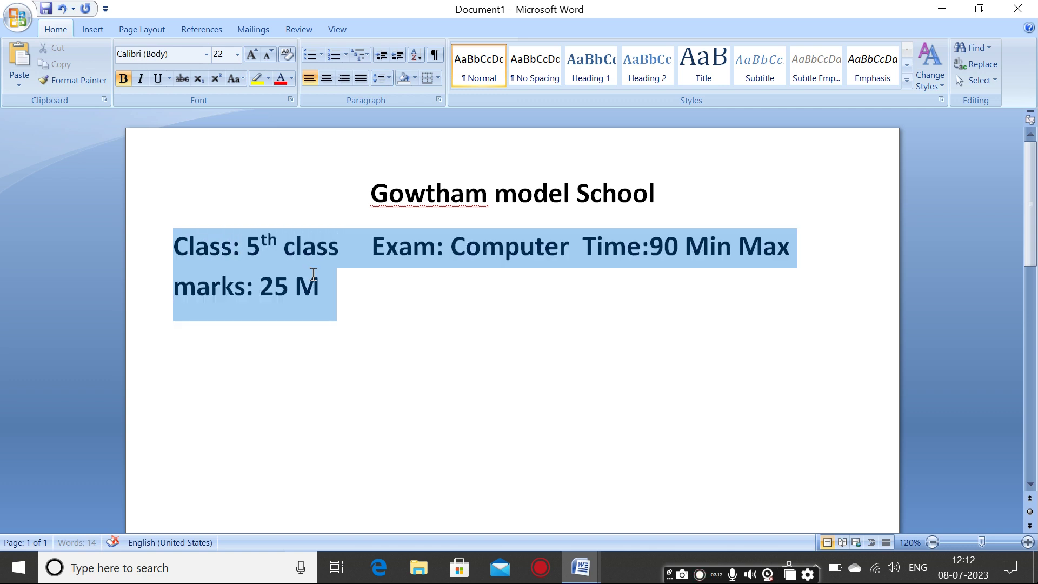
pyautogui.click(237, 54)
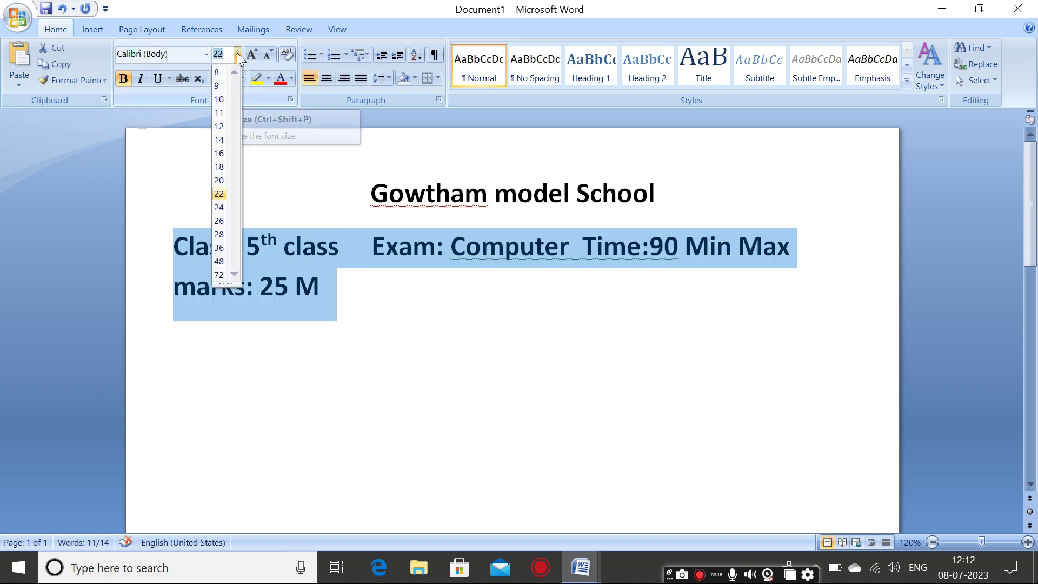
pyautogui.click(222, 153)
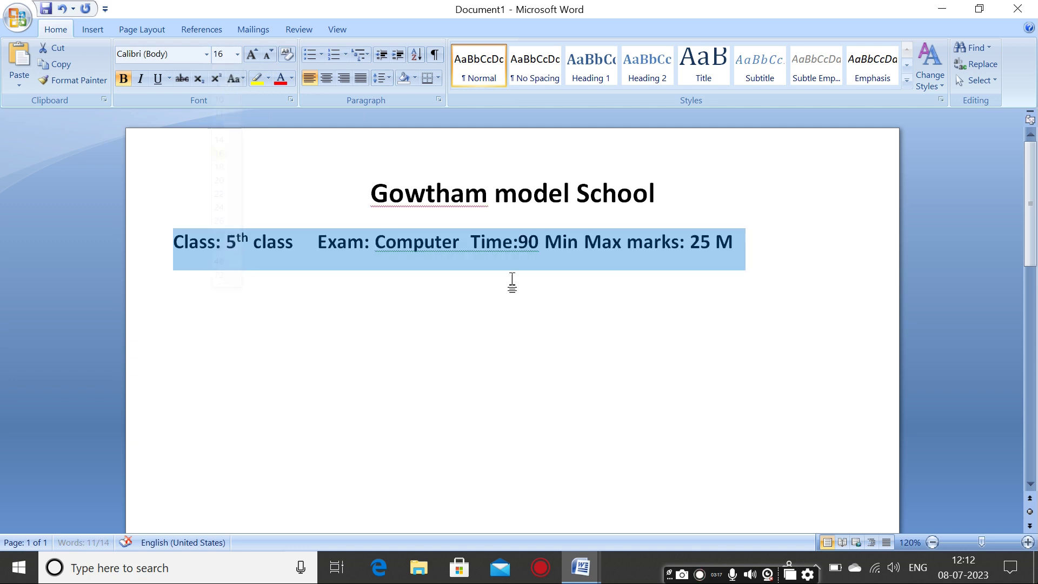
pyautogui.click(427, 303)
# Step: Widen the gaps before Exam, Time and Max marks, and remove the space between "90" and "Min"
pyautogui.click(324, 241)
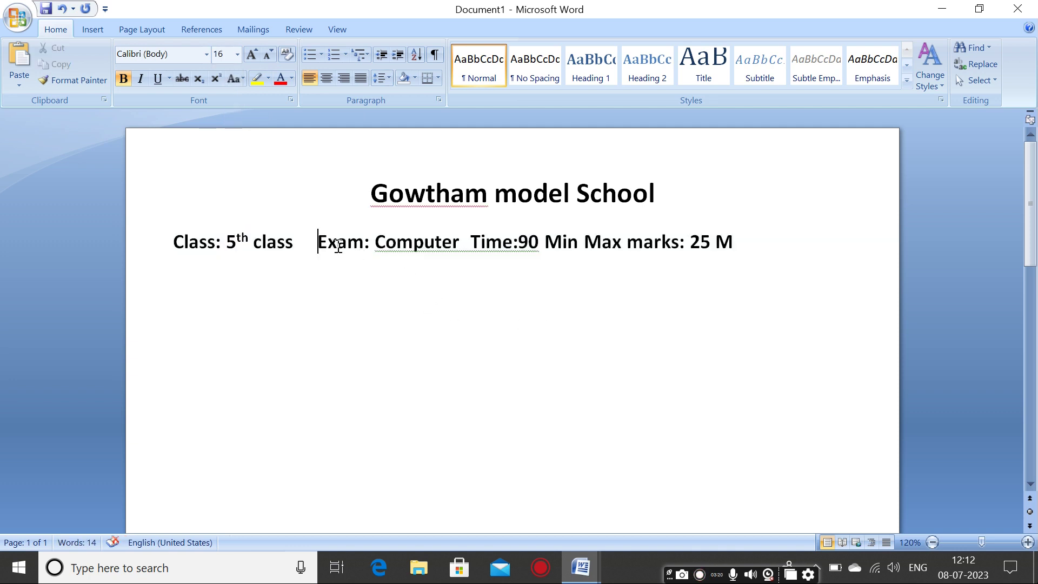
pyautogui.click(476, 249)
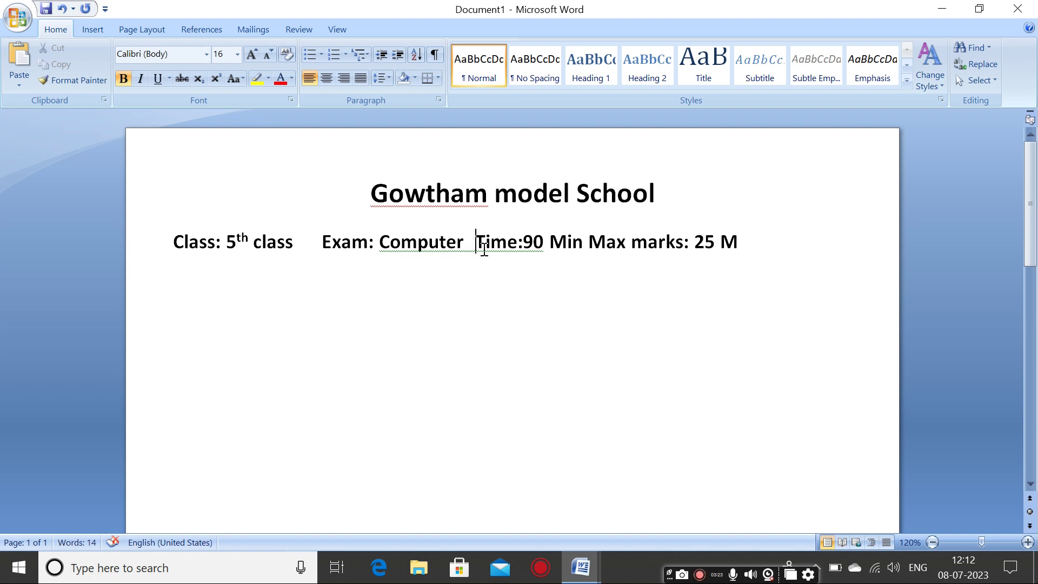
pyautogui.click(569, 241)
pyautogui.press('BackSpace')
pyautogui.click(611, 244)
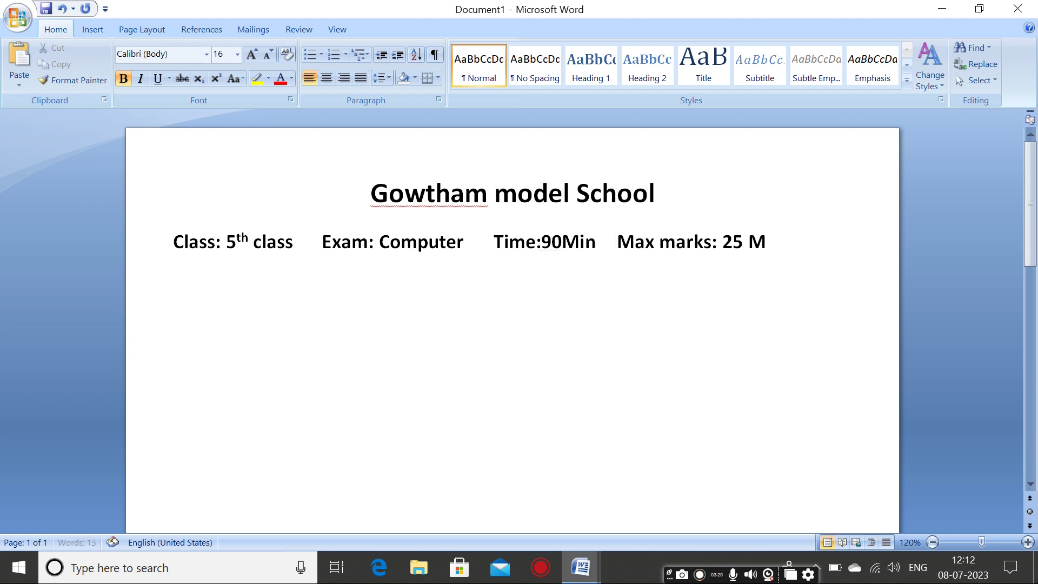
pyautogui.moveTo(172, 246); pyautogui.dragTo(765, 241)
pyautogui.click(364, 81)
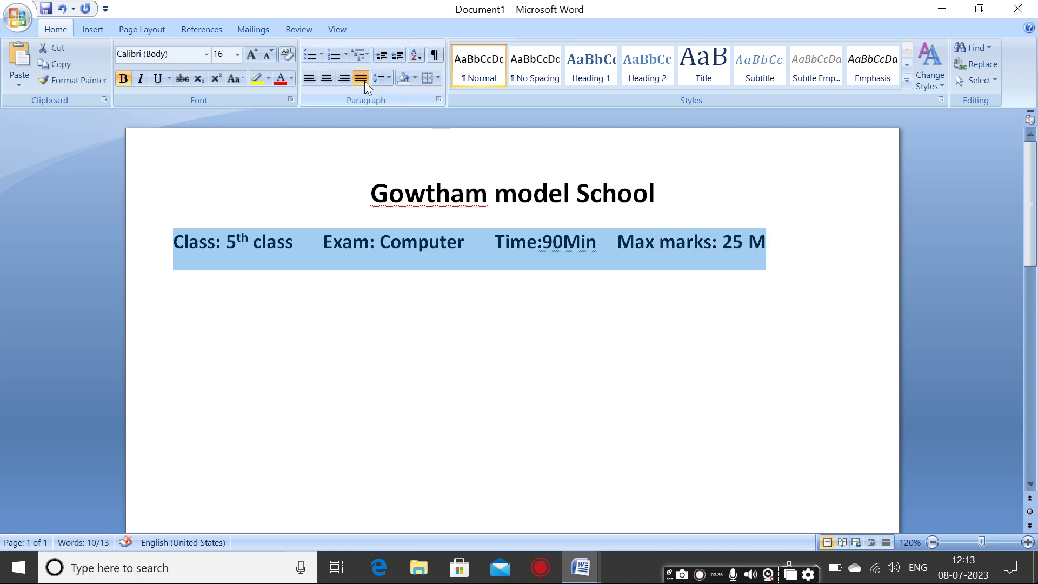
pyautogui.click(305, 79)
# Step: Spread the Exam, Time and Max marks entries across the page width with extra spaces, keeping all details on one line
pyautogui.click(630, 243)
pyautogui.click(613, 241)
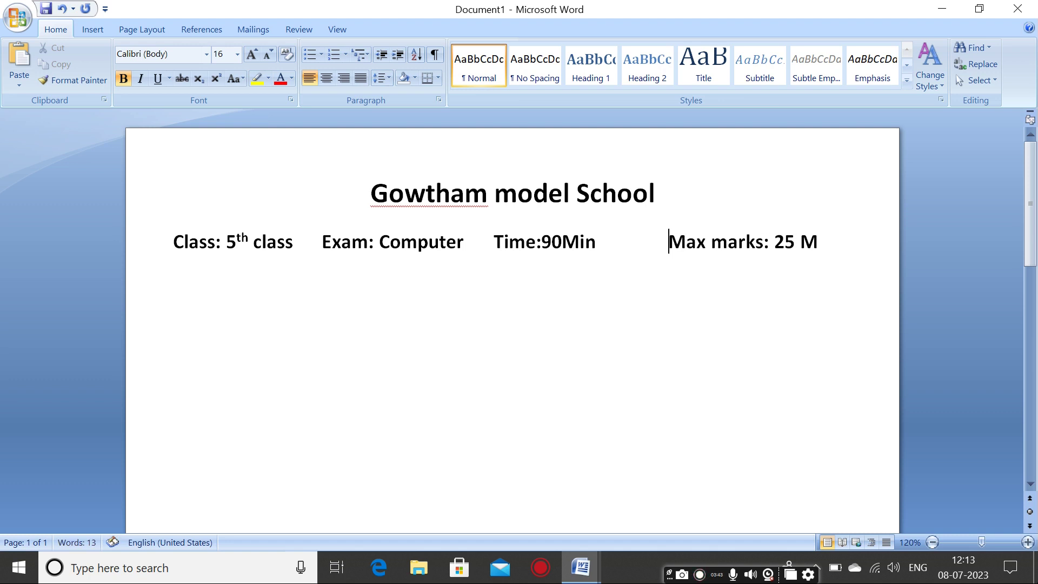
pyautogui.click(495, 243)
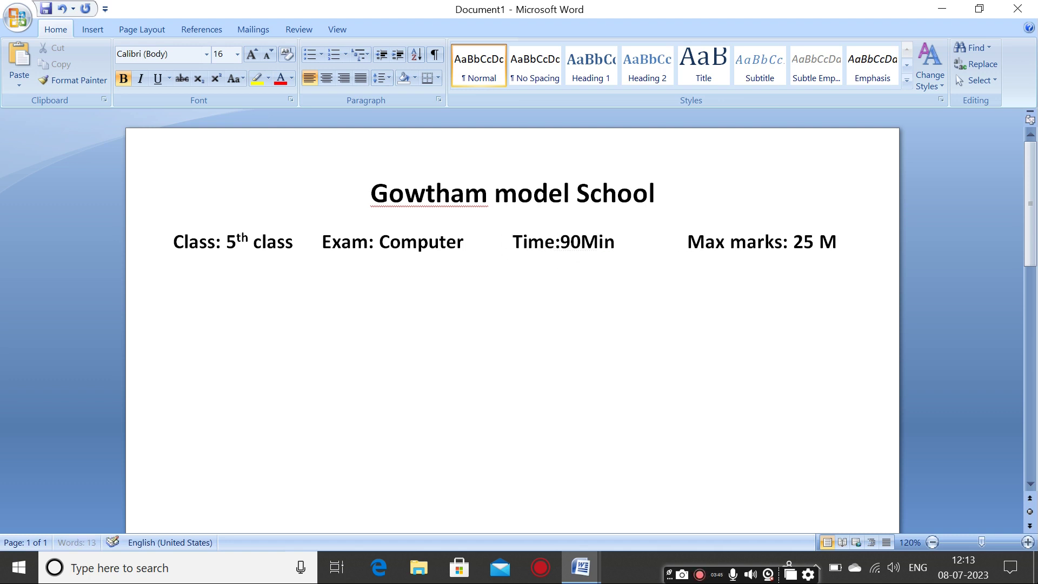
pyautogui.click(322, 247)
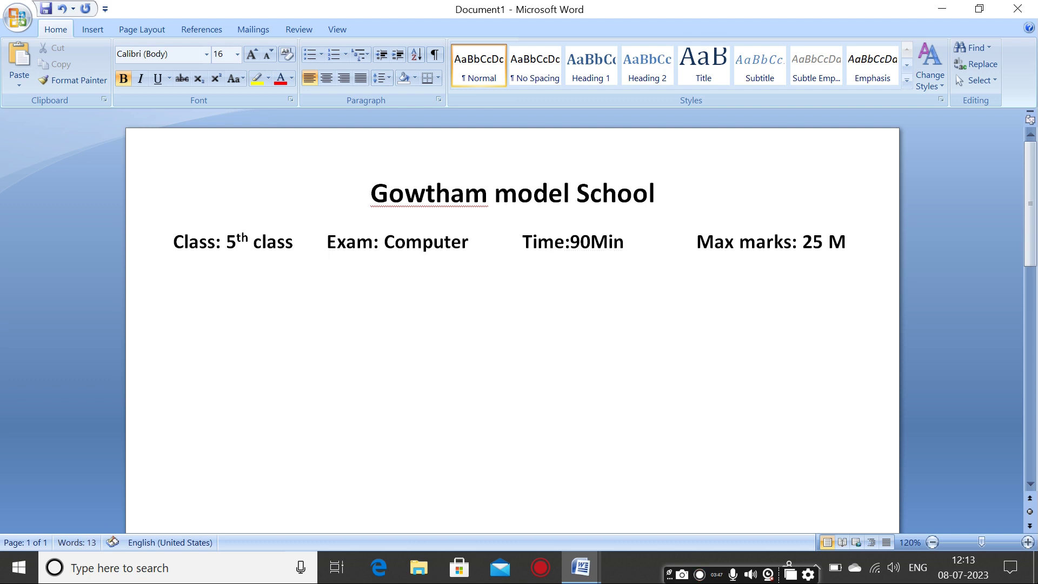
pyautogui.click(535, 247)
pyautogui.click(703, 243)
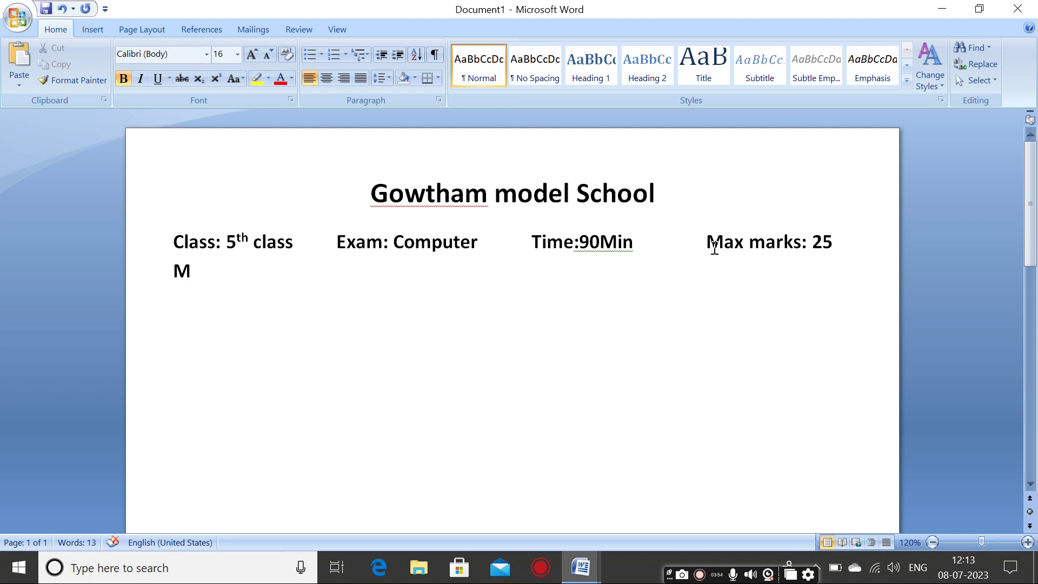
pyautogui.press('BackSpace')
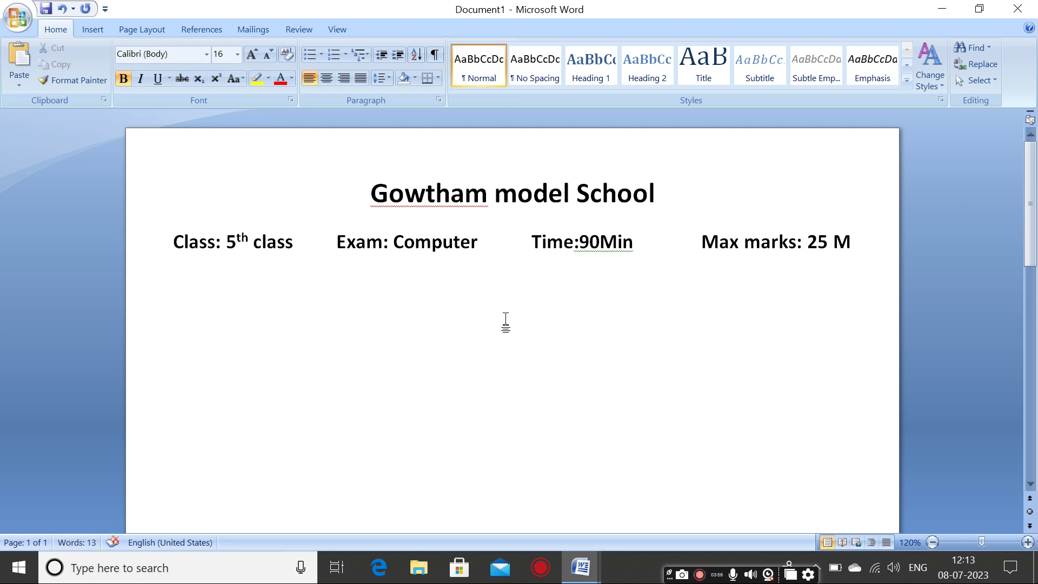
# Step: Add a line below the exam details with the labels "Name:", "Roll No:" and "Section:", leaving a wide gap after "Name:"
pyautogui.click(860, 247)
pyautogui.press('Return')
pyautogui.write('Name:')
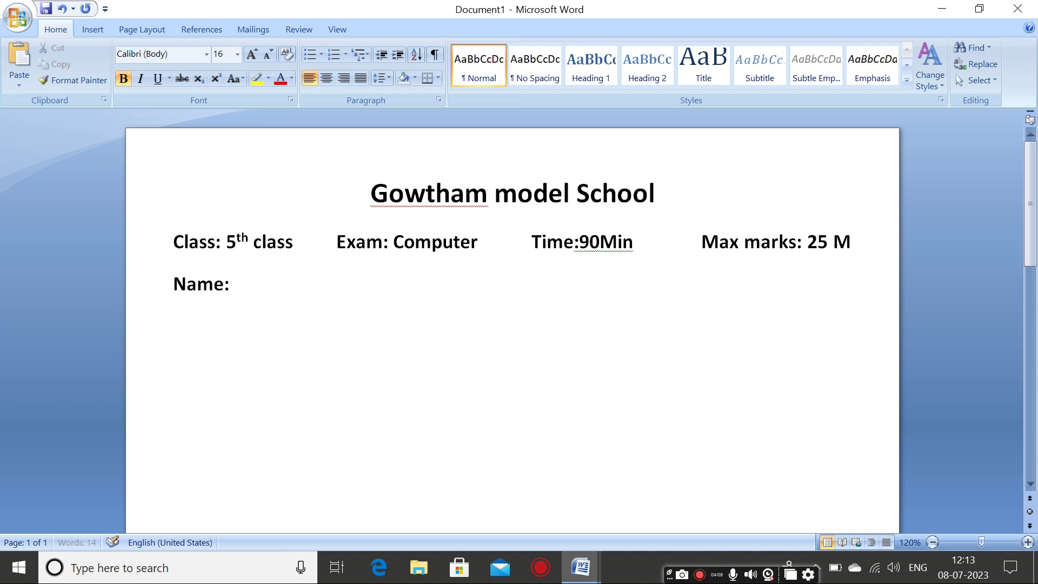
pyautogui.write('Roll No:')
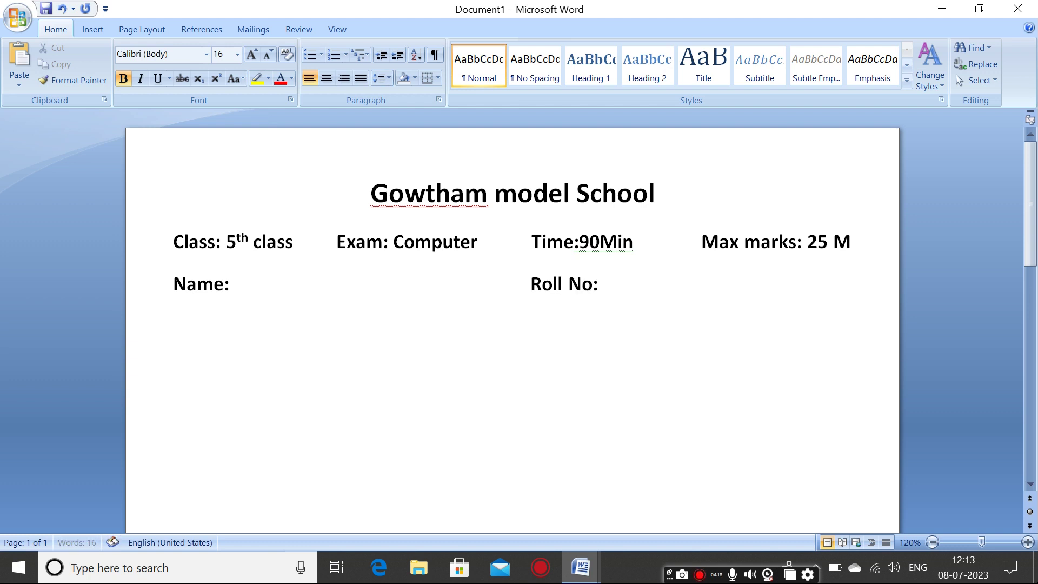
pyautogui.press('Tab')
pyautogui.write('Section:')
pyautogui.click(534, 283)
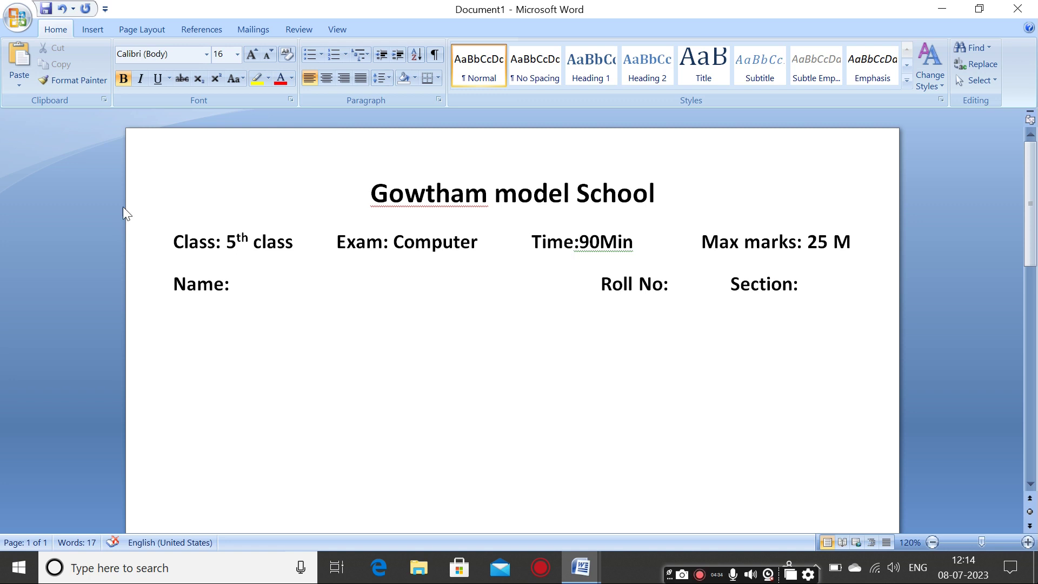
# Step: Draw a straight horizontal line about 20.7 cm long across the page below the Name line, and dismiss the screen recorder notification
pyautogui.click(99, 25)
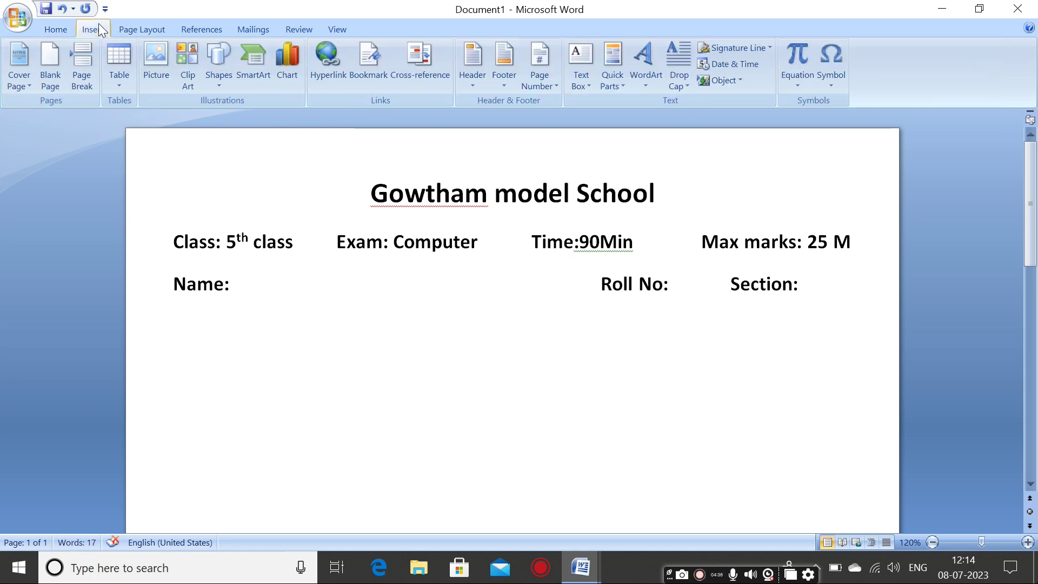
pyautogui.click(217, 68)
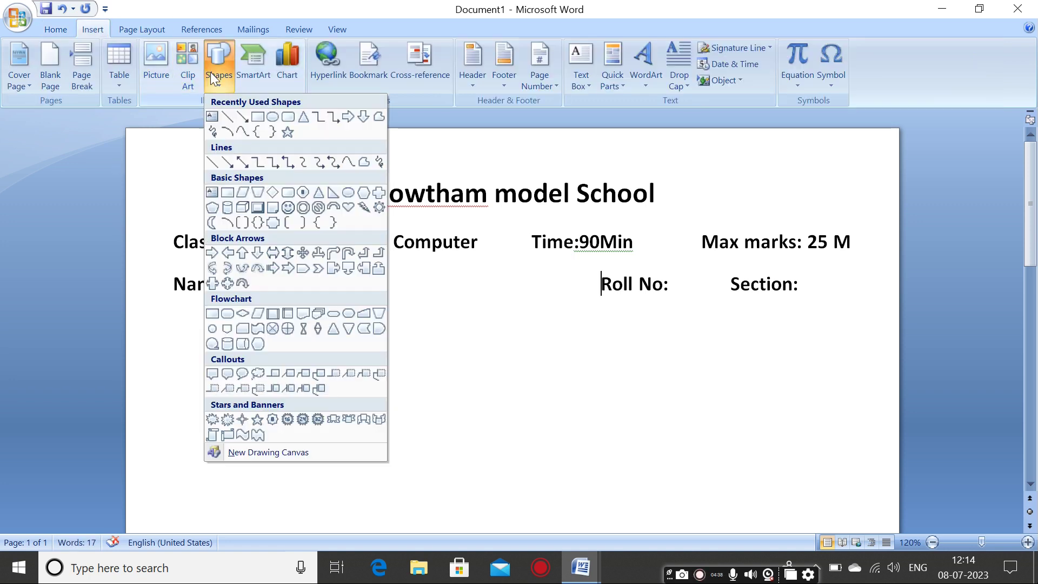
pyautogui.click(227, 116)
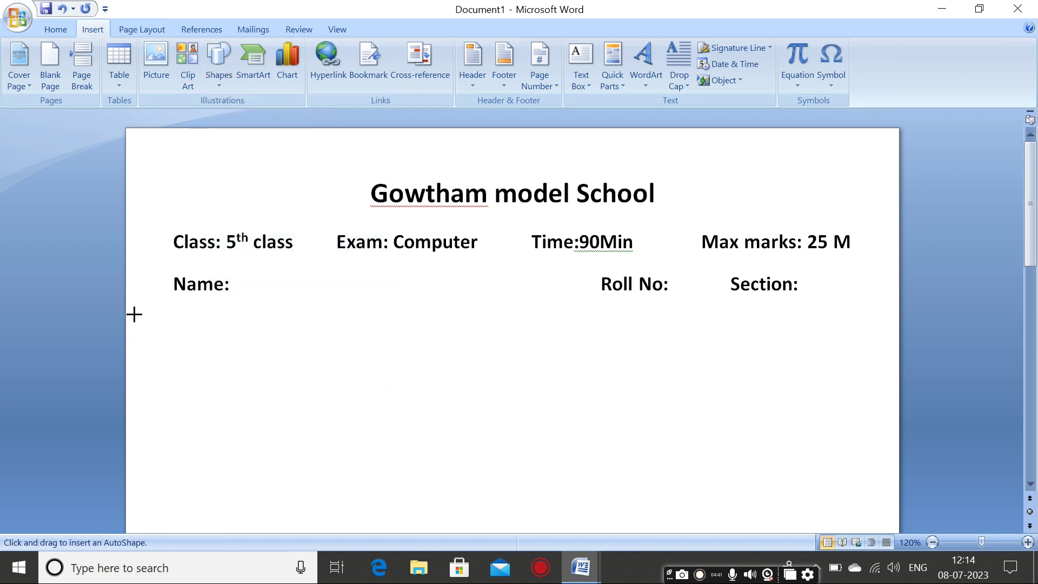
pyautogui.moveTo(130, 314); pyautogui.dragTo(893, 311)
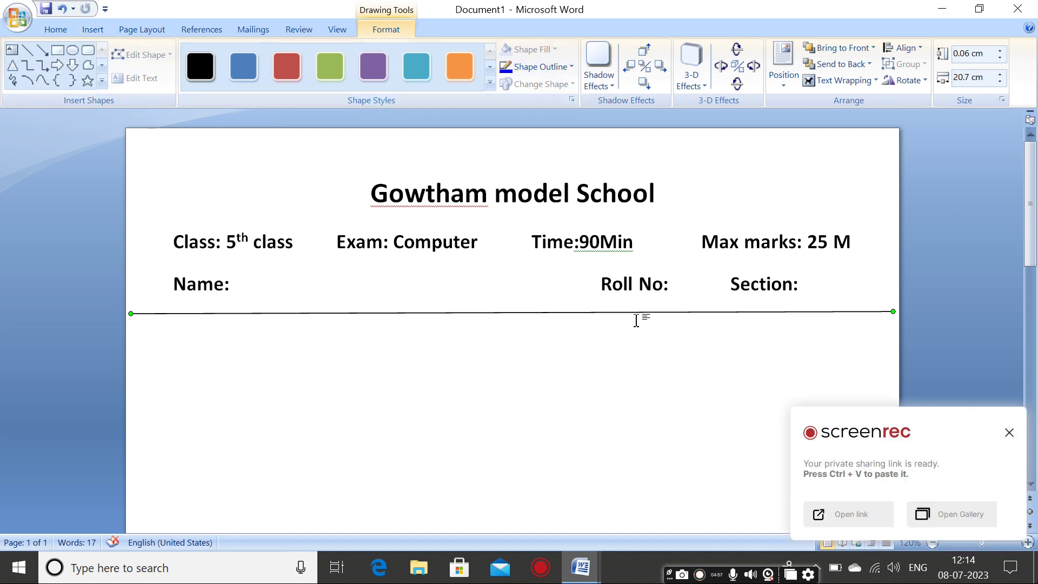
pyautogui.click(1009, 432)
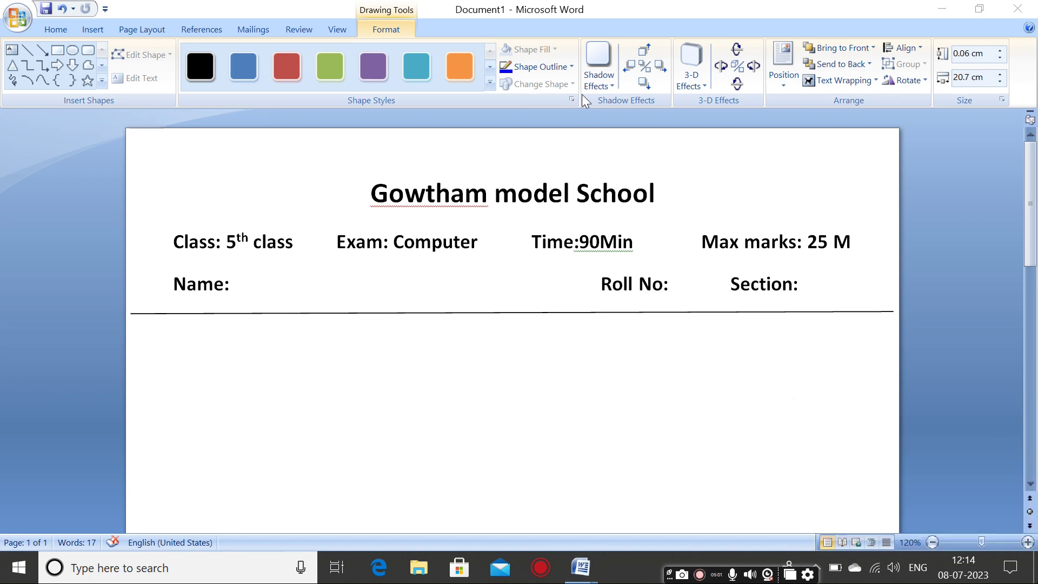
# Step: Set the weight of the horizontal line under the header to 2¼ pt and deselect it
pyautogui.click(541, 67)
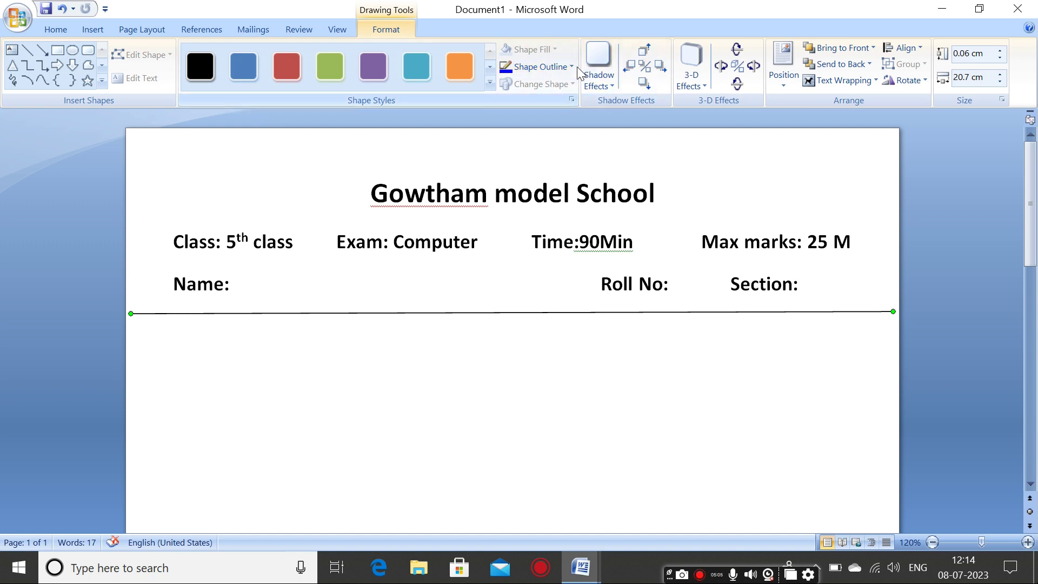
pyautogui.click(572, 66)
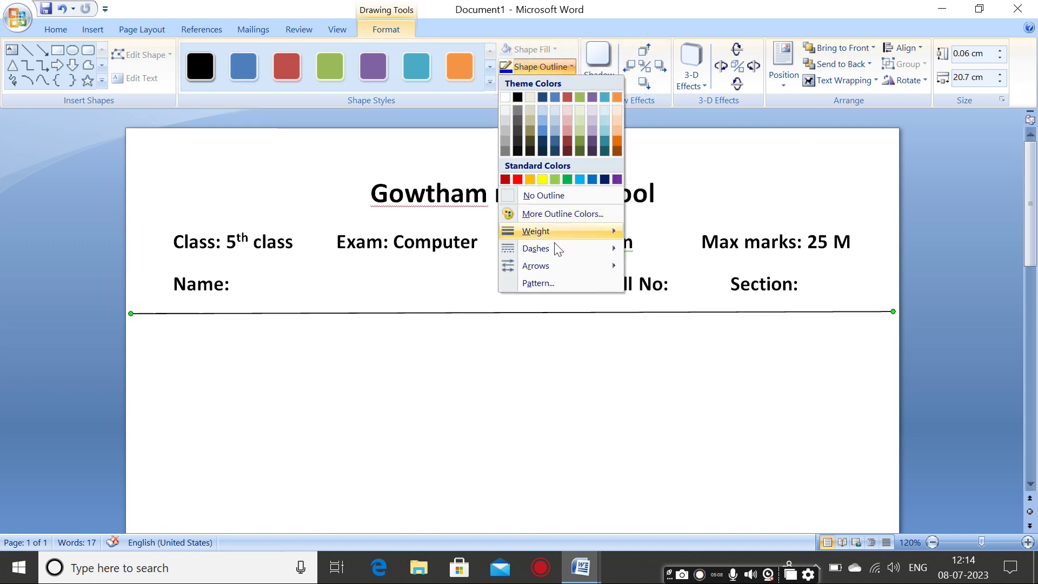
pyautogui.moveTo(557, 231)
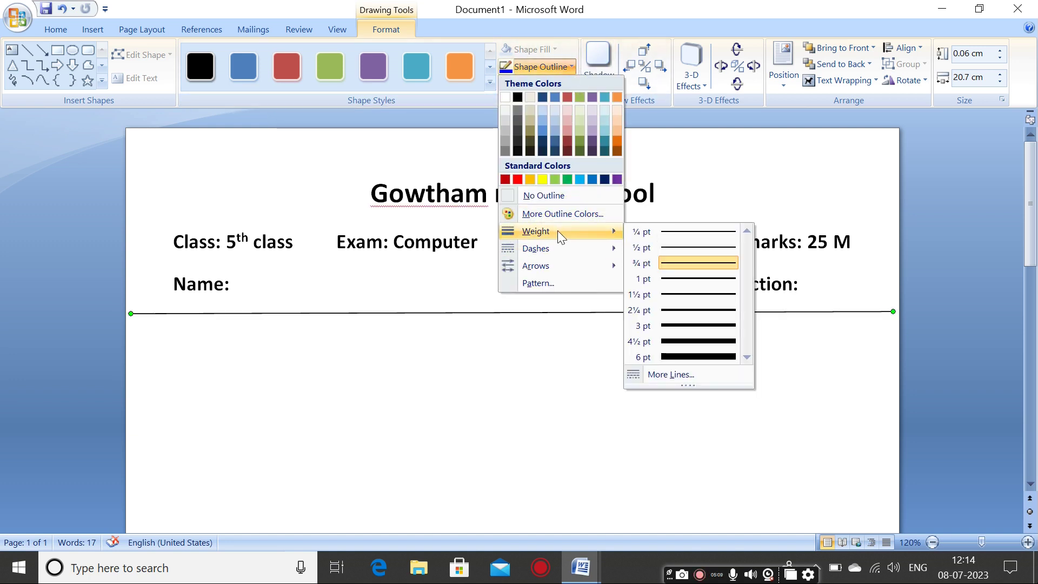
pyautogui.click(681, 311)
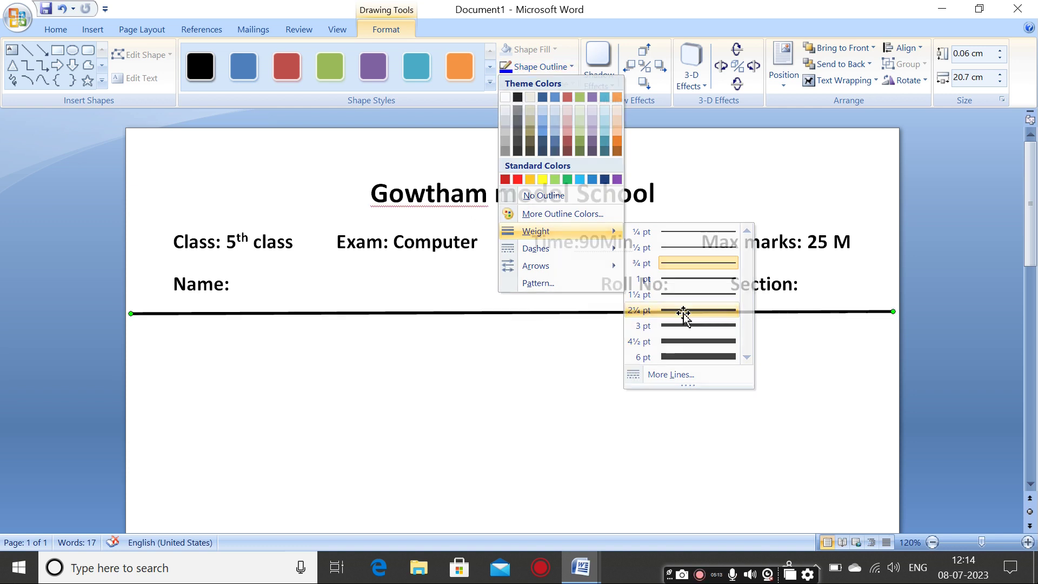
pyautogui.click(577, 378)
# Step: Change the class number in the exam details line to 6
pyautogui.scroll(-1, 583, 393)
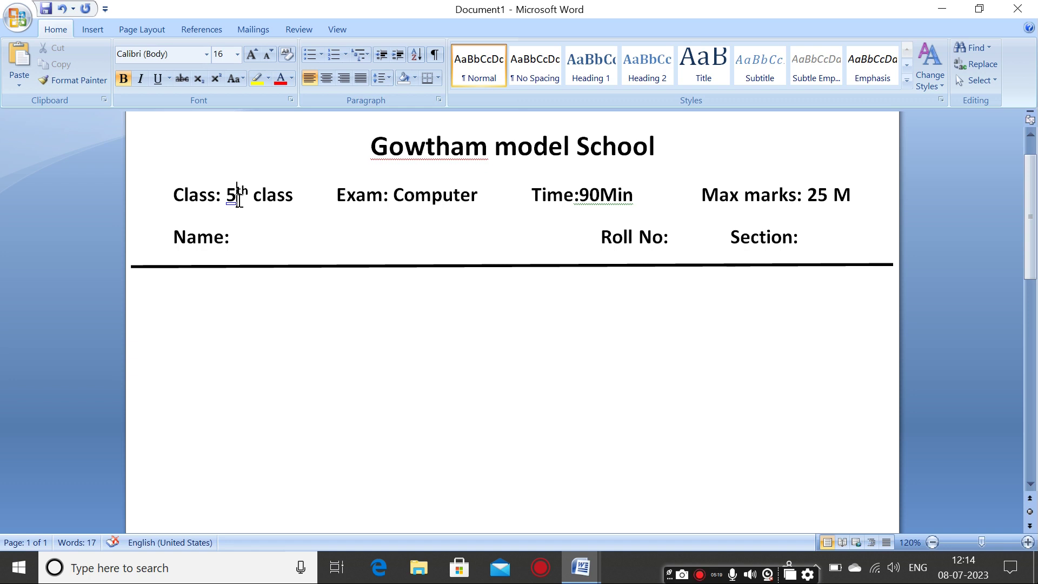
pyautogui.moveTo(237, 197); pyautogui.dragTo(227, 201)
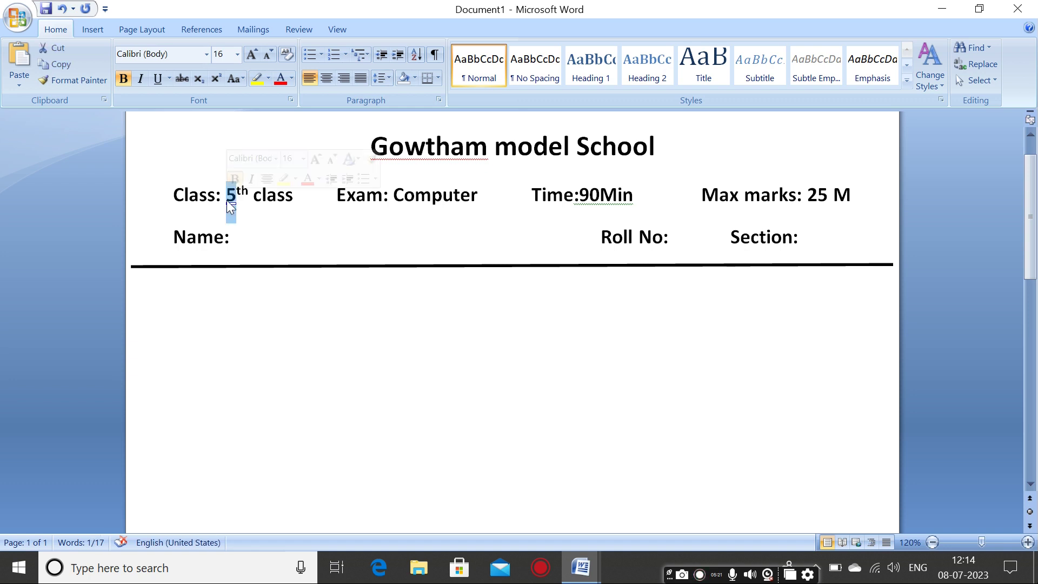
pyautogui.write('6')
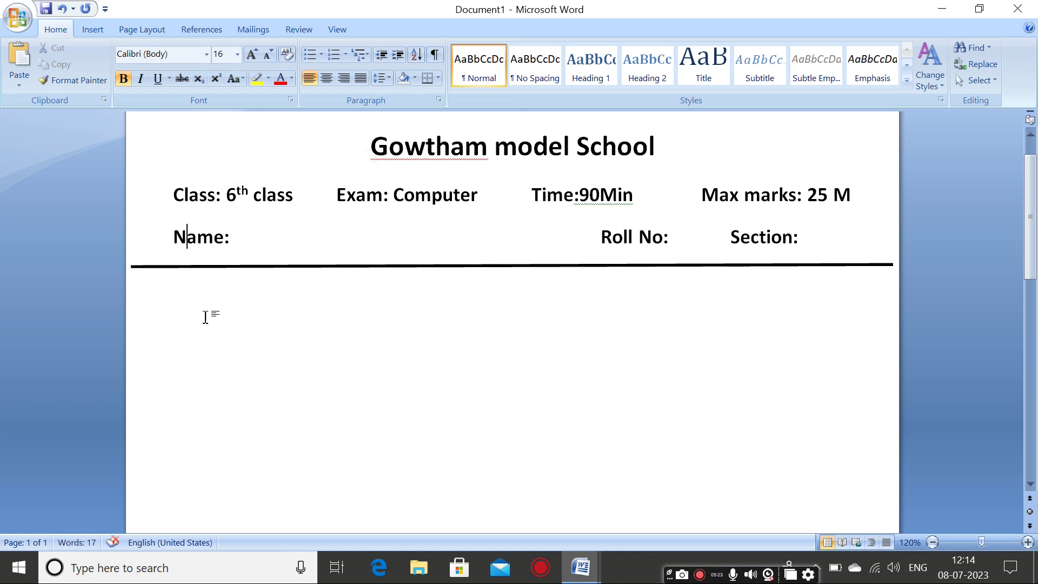
# Step: Start lettered section A below the horizontal line with the heading "Write the correct Answers" in regular, non-bold text
pyautogui.click(180, 282)
pyautogui.press('Return')
pyautogui.write('A. W')
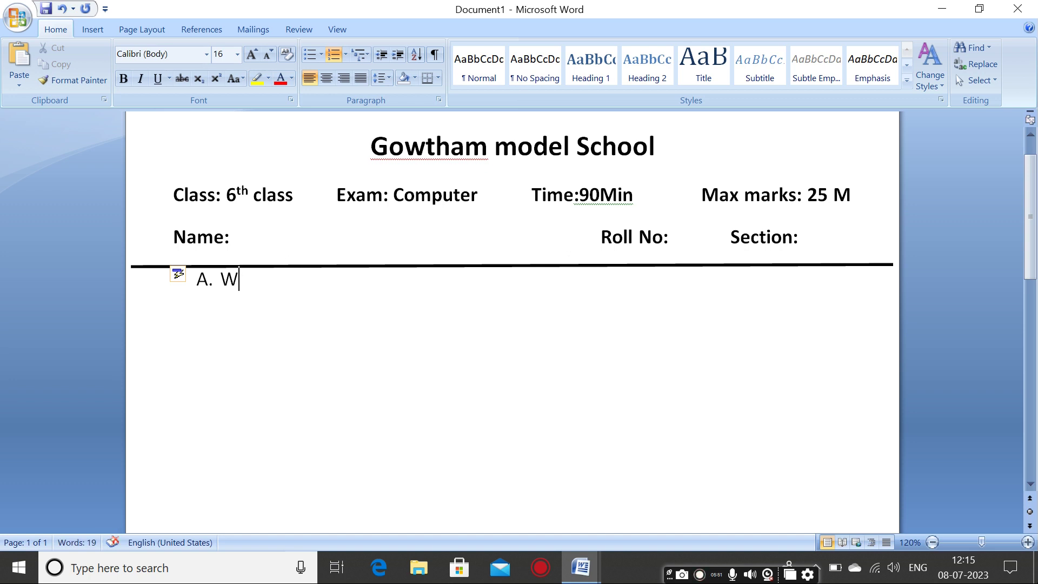
pyautogui.write('rite the cor')
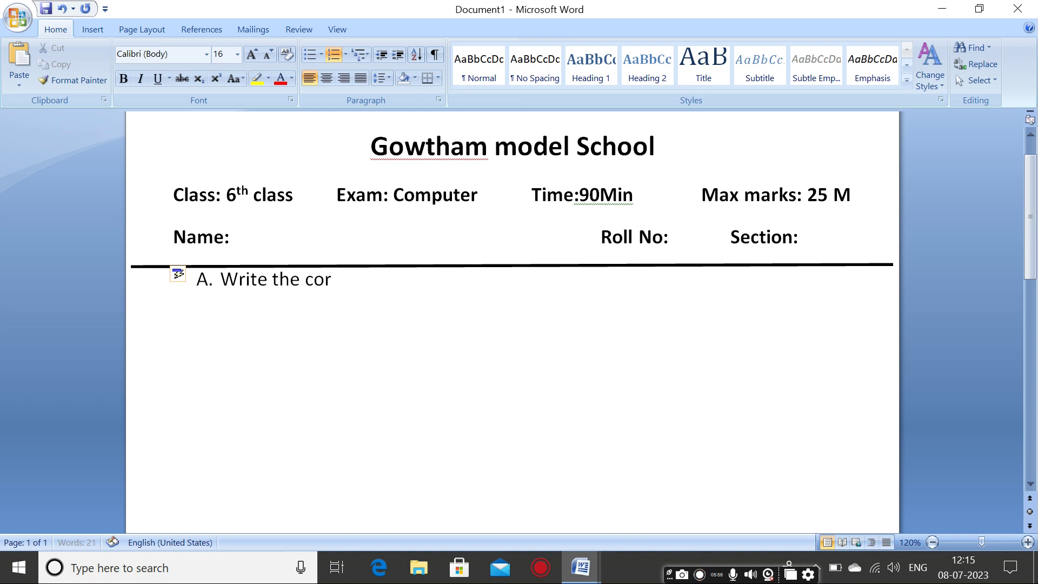
pyautogui.write('rect A')
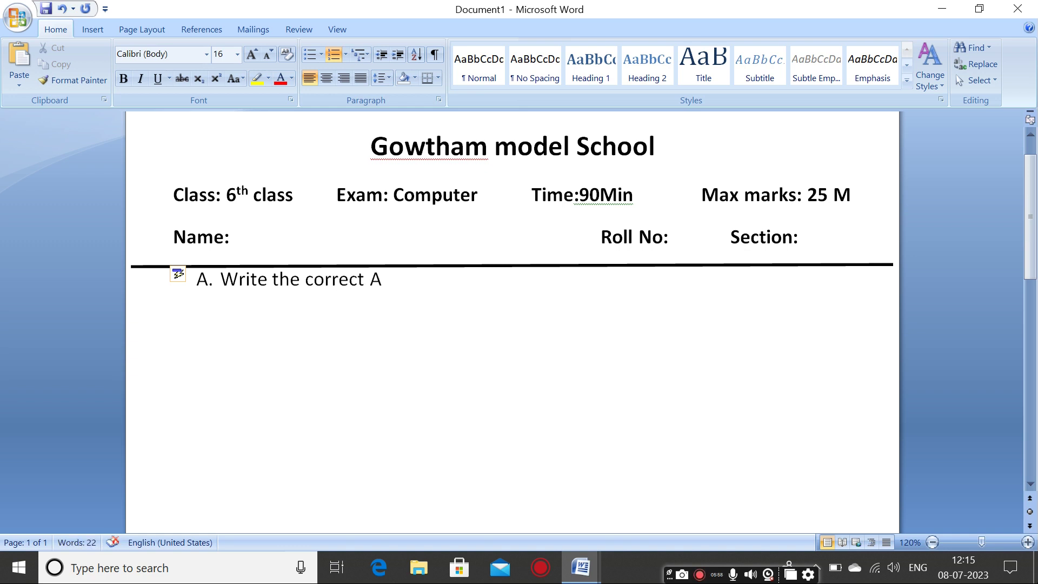
pyautogui.write('nswers')
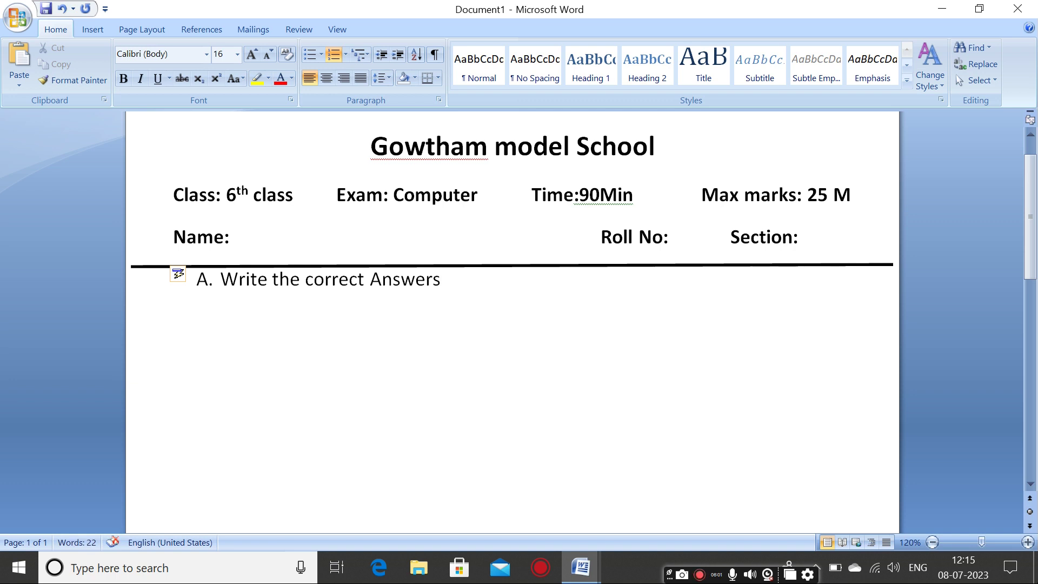
# Step: Add the marks allocation "6 x 1 = 6M" at the far end of the section A heading line
pyautogui.click(594, 279)
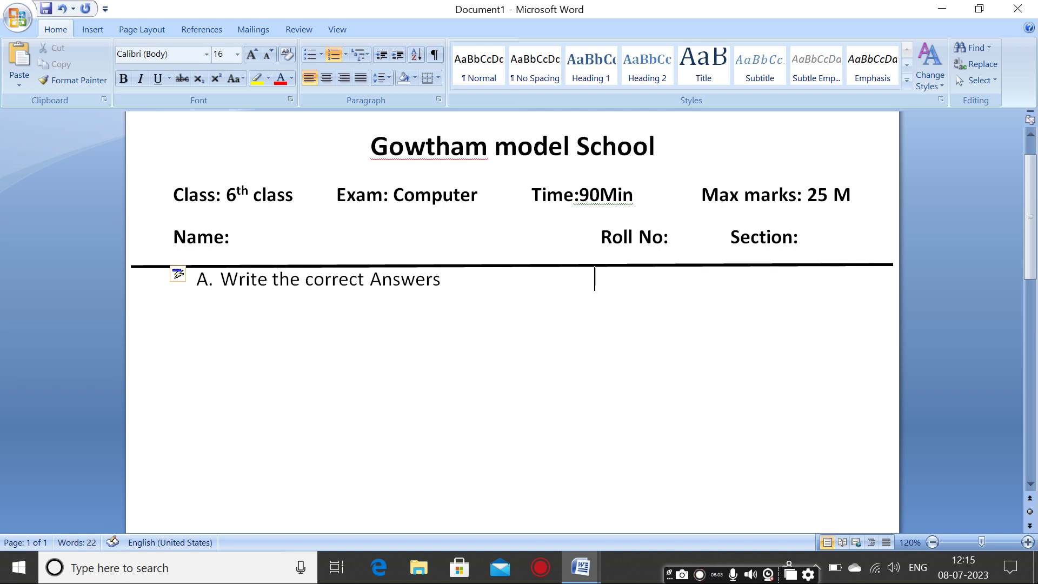
pyautogui.press('Tab')
pyautogui.press('Tab')
pyautogui.write('6x')
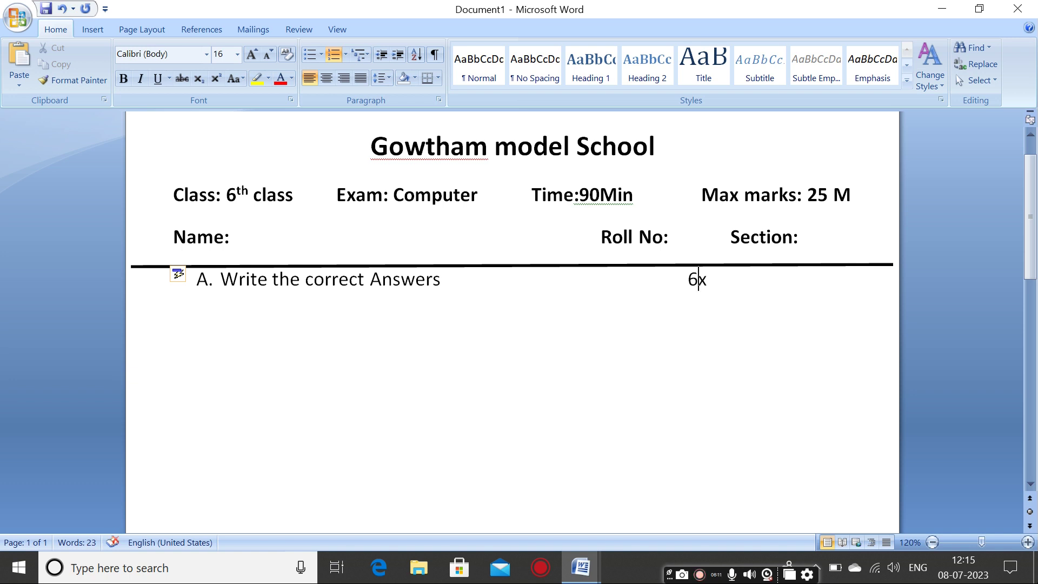
pyautogui.write('  1 = ')
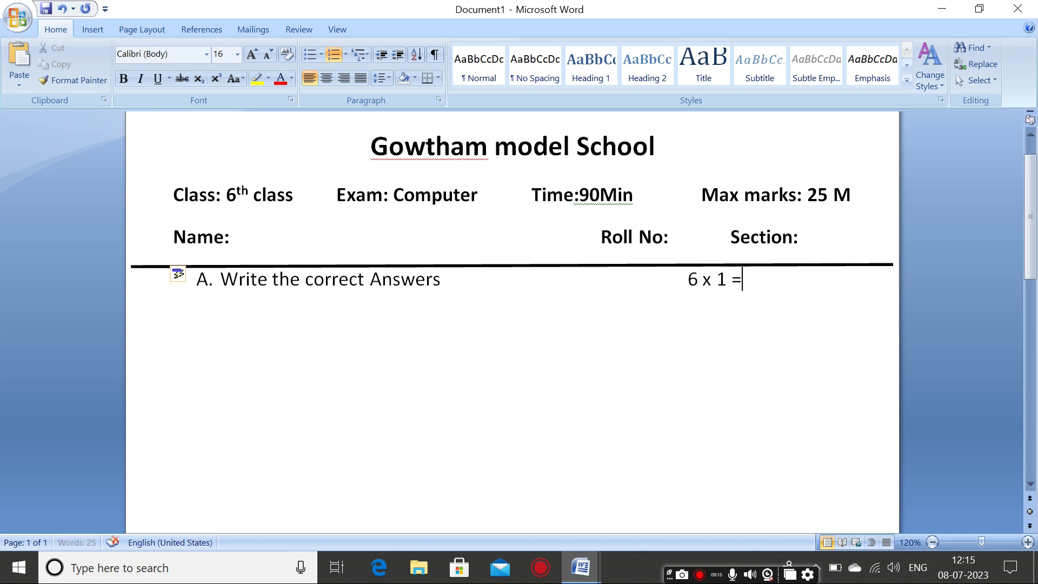
pyautogui.write('6M')
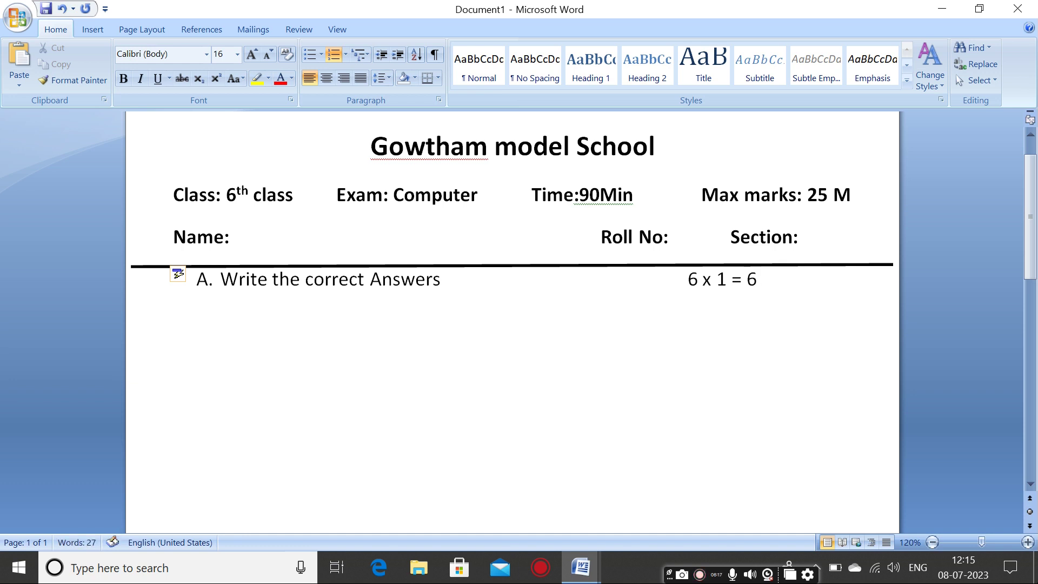
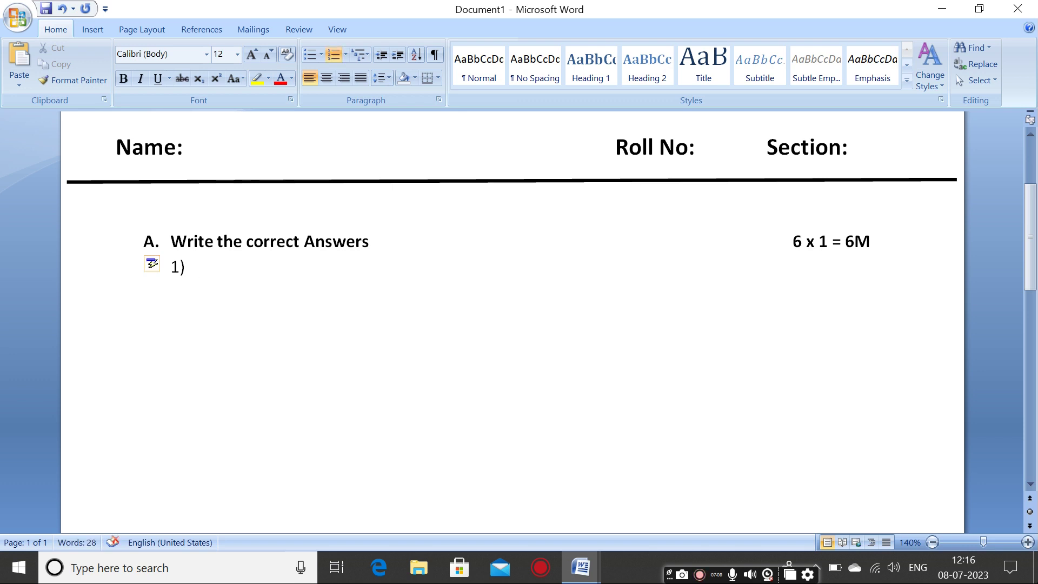
# Step: Write question 1 under section A as "These are the reserved words in QBASIC?" and start a new line below it
pyautogui.write('These are the re')
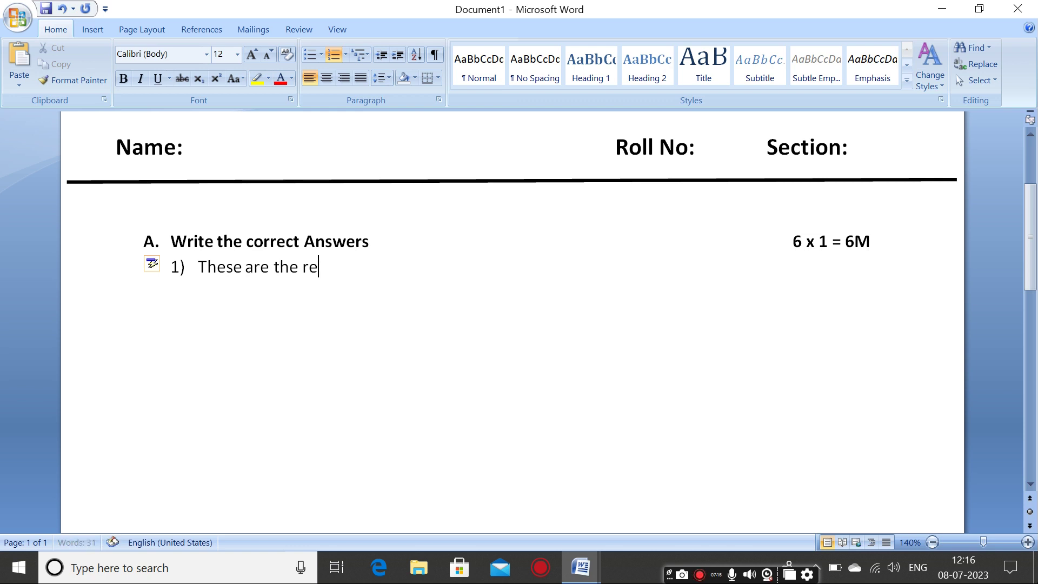
pyautogui.write('served word')
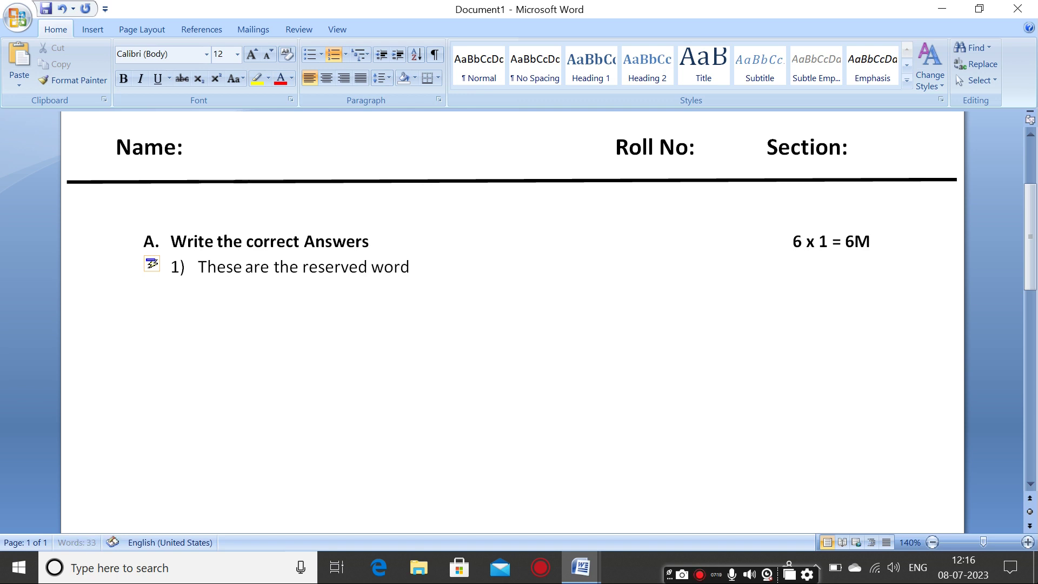
pyautogui.write('s in QBASIC')
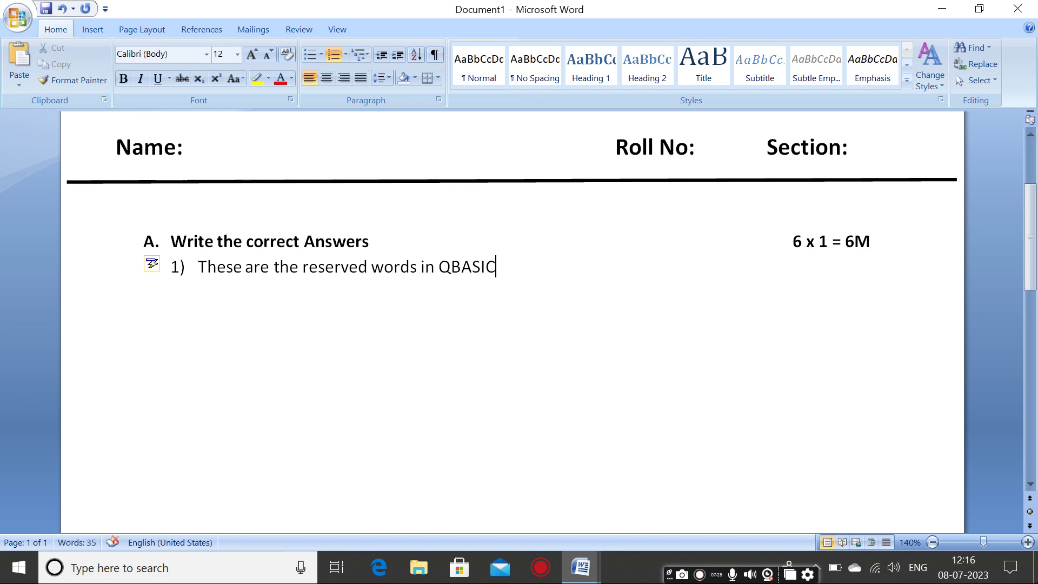
pyautogui.write('?')
pyautogui.press('Return')
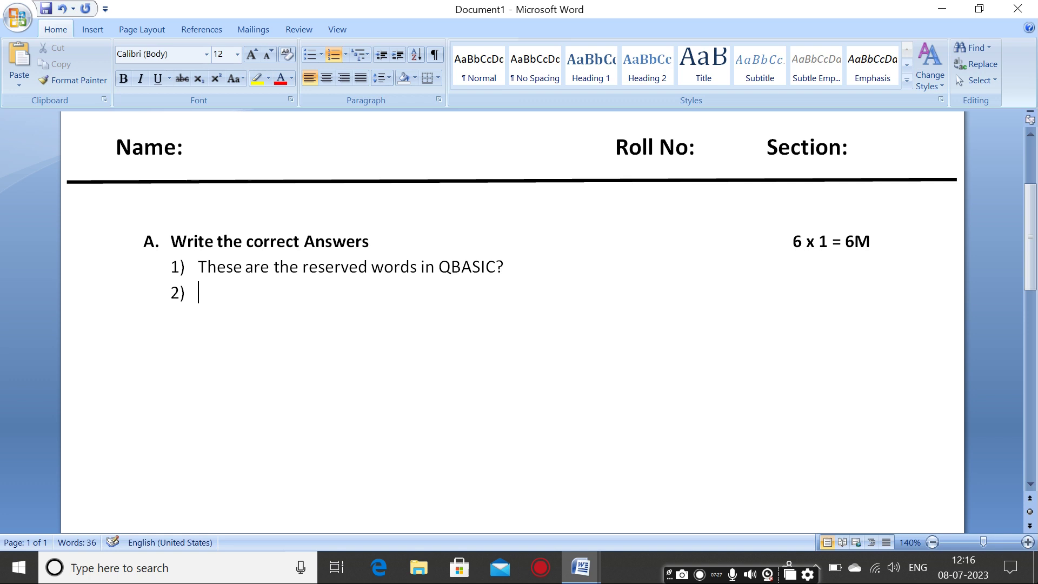
# Step: Add the answer options "a. Variables", "b. Indentifiers" and "c. Keywords" spaced across one line under question 1
pyautogui.press('BackSpace')
pyautogui.write('a. Va')
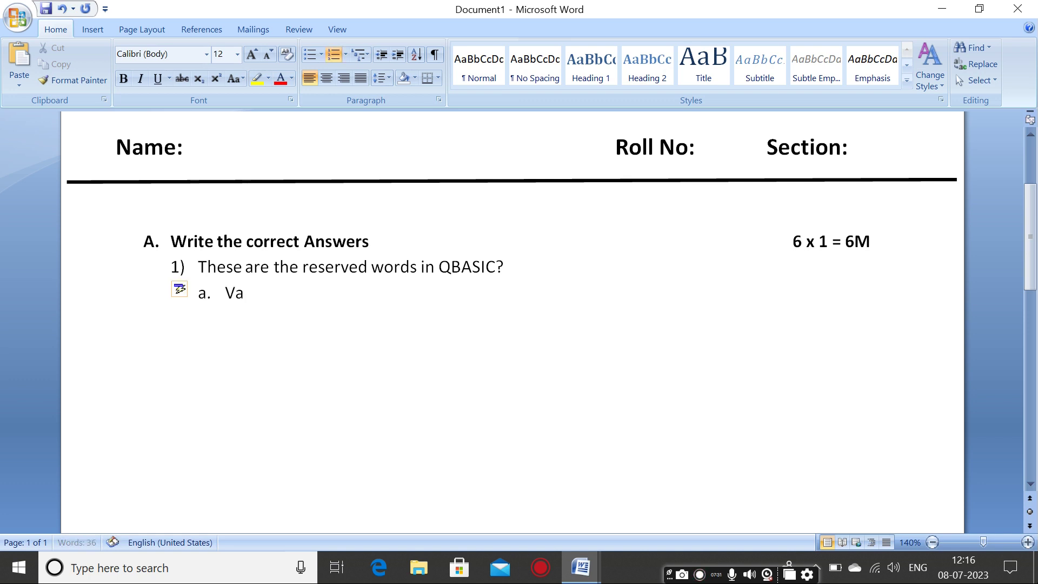
pyautogui.write('riable')
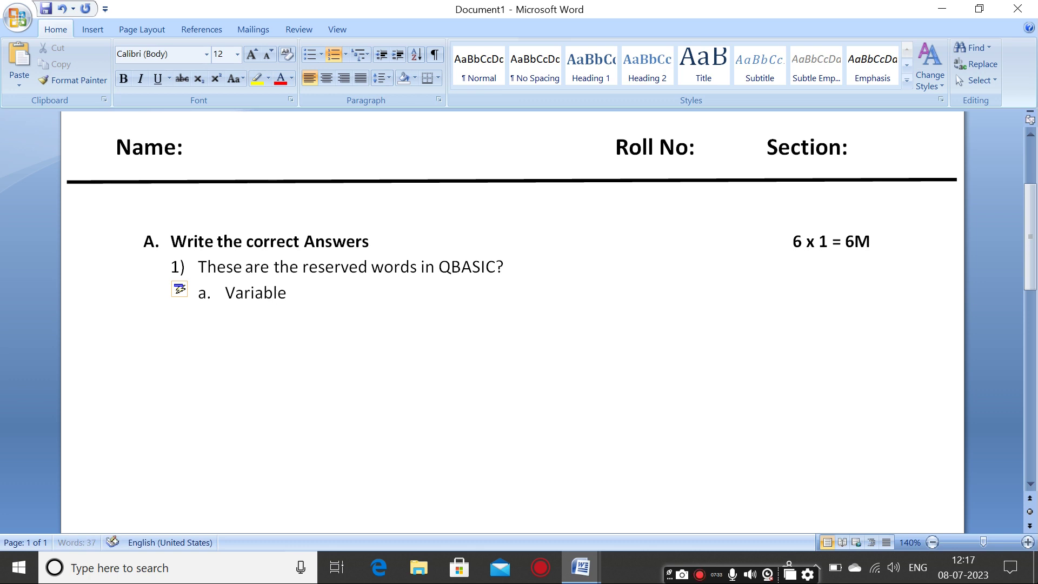
pyautogui.write('s')
pyautogui.press('Tab')
pyautogui.write('b. Indentifiers')
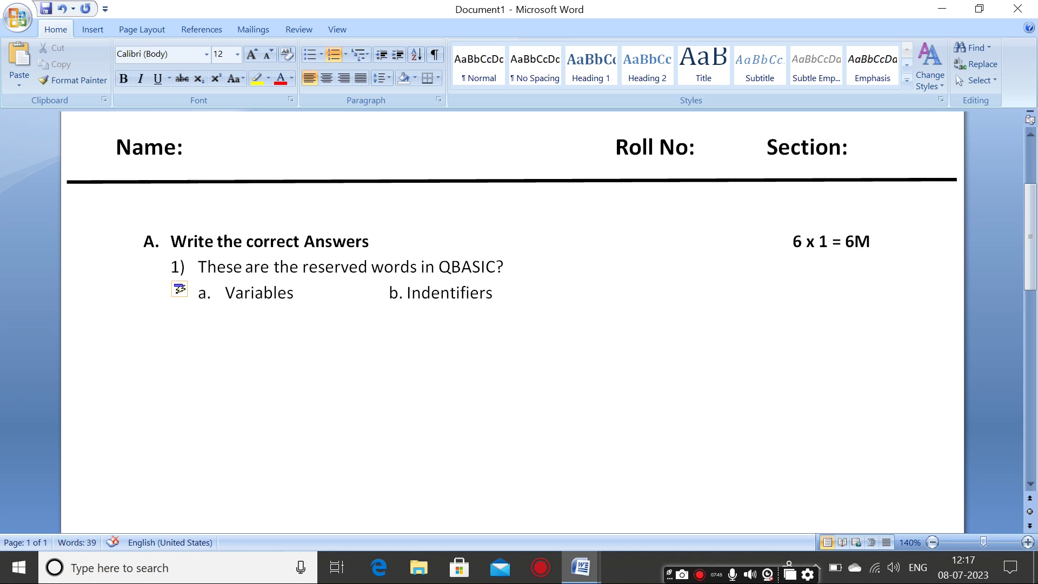
pyautogui.press('Tab')
pyautogui.write('c.')
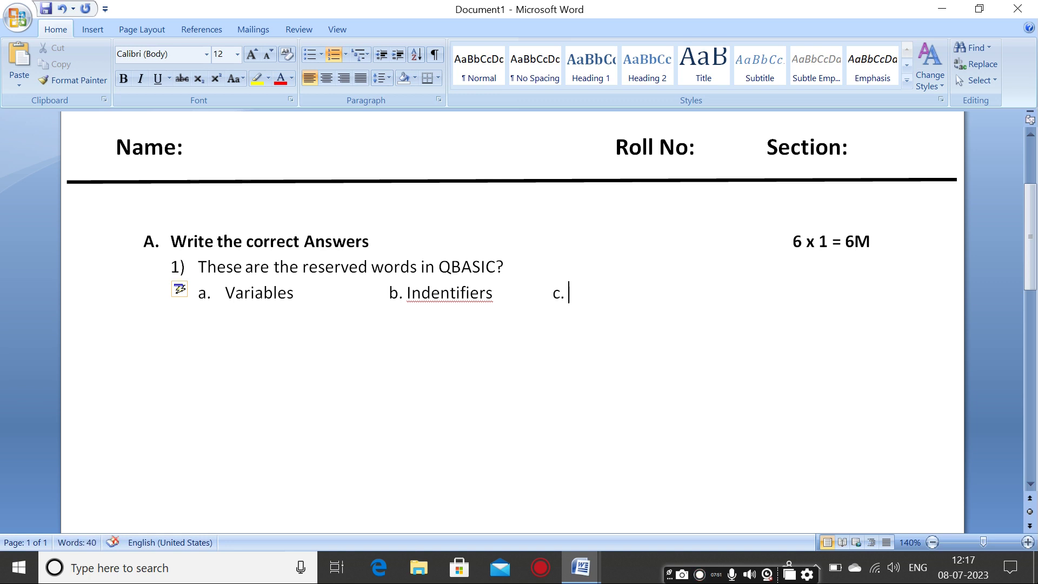
pyautogui.write(' Keywords')
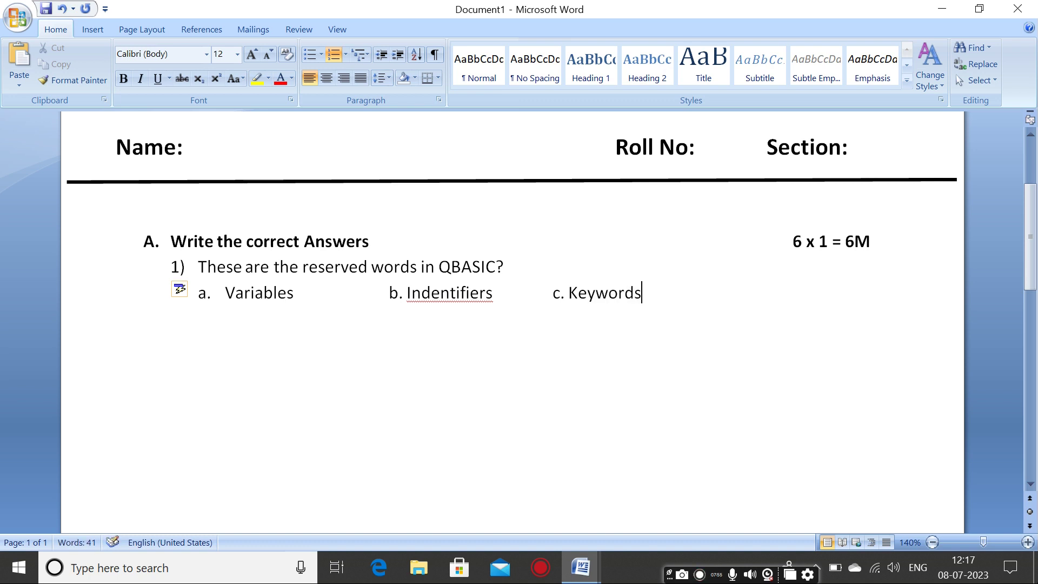
# Step: Add an empty pair of square brackets for the answer at the far end of the question 1 line
pyautogui.click(562, 270)
pyautogui.press('Tab')
pyautogui.write('[')
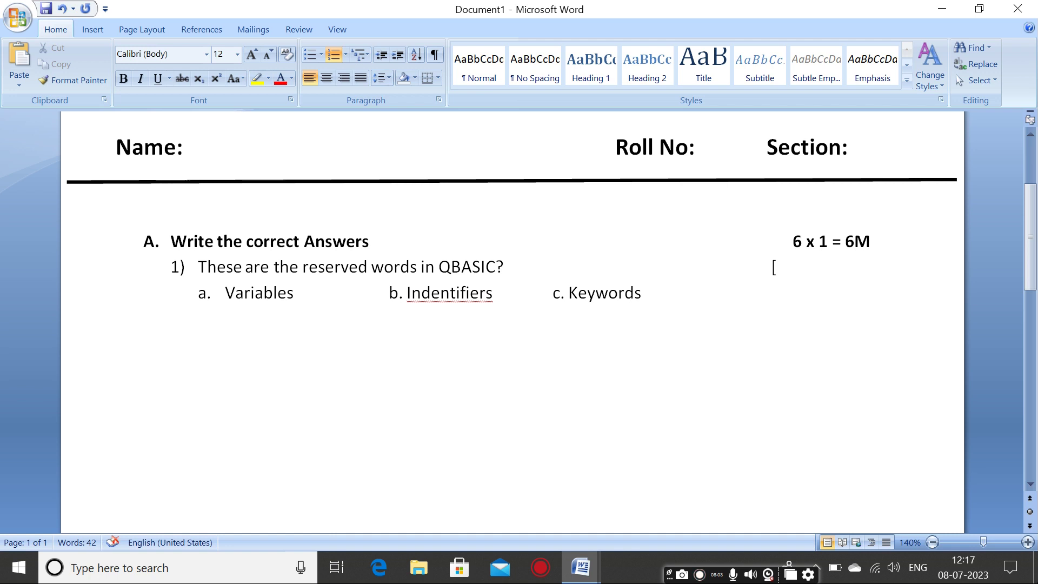
pyautogui.write('                  ]')
# Step: Copy question 1 with its brackets and options line, and paste it directly below as question 2
pyautogui.moveTo(199, 266); pyautogui.dragTo(692, 312)
pyautogui.write('c')
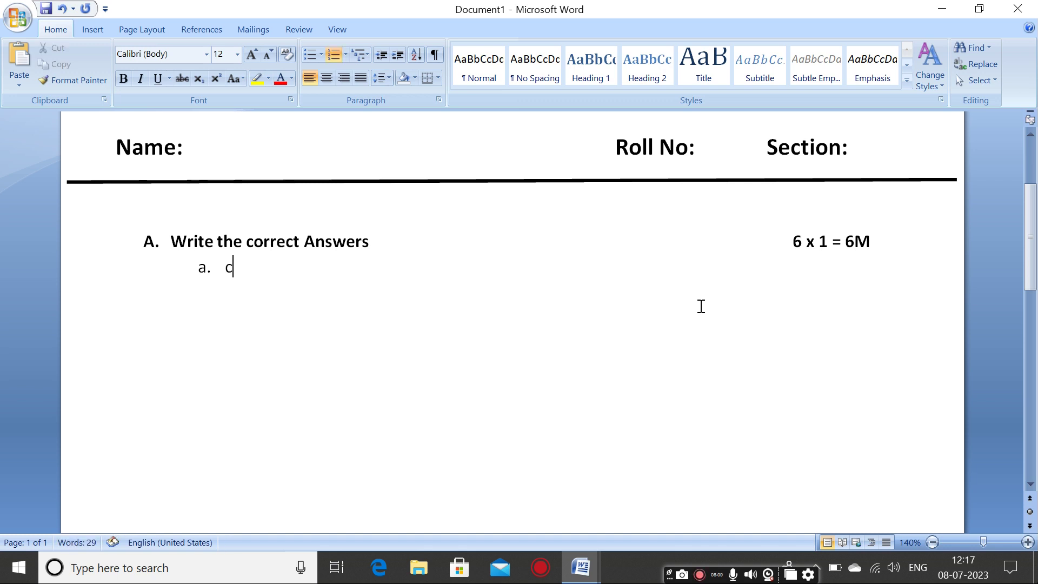
pyautogui.write('z')
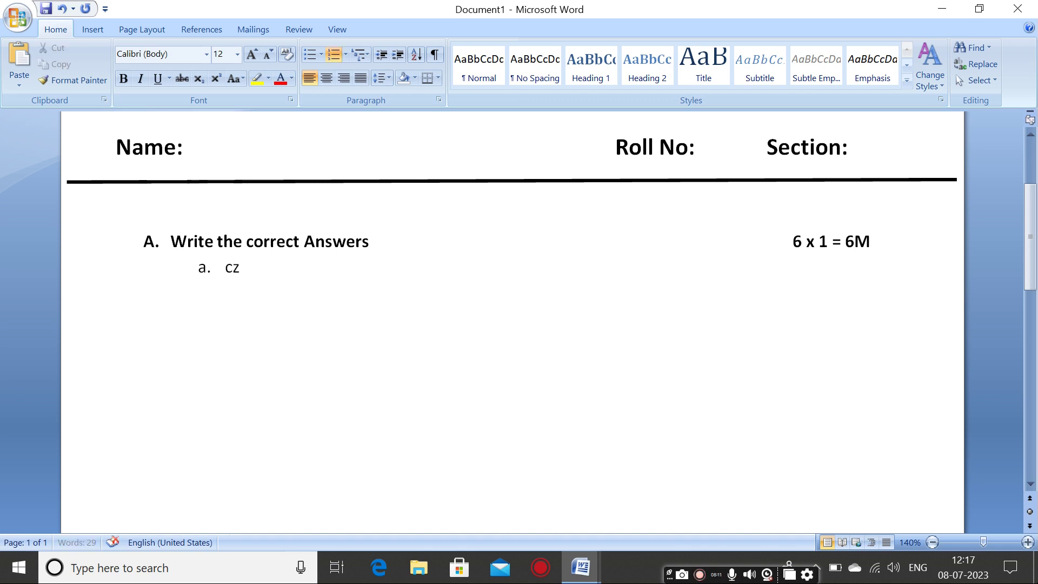
pyautogui.hotkey('ctrl', 'z')
pyautogui.hotkey('ctrl', 'c')
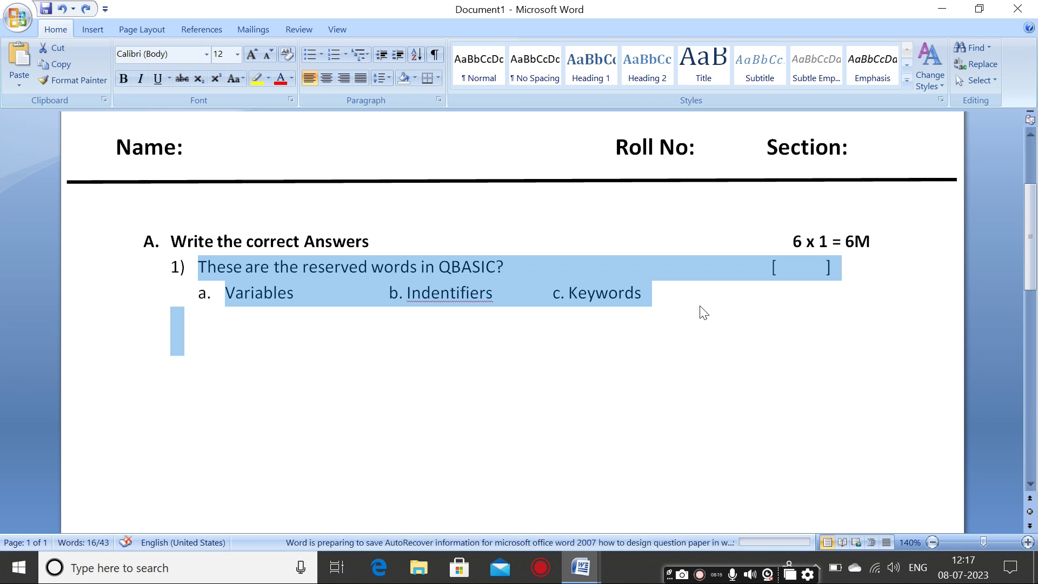
pyautogui.click(701, 310)
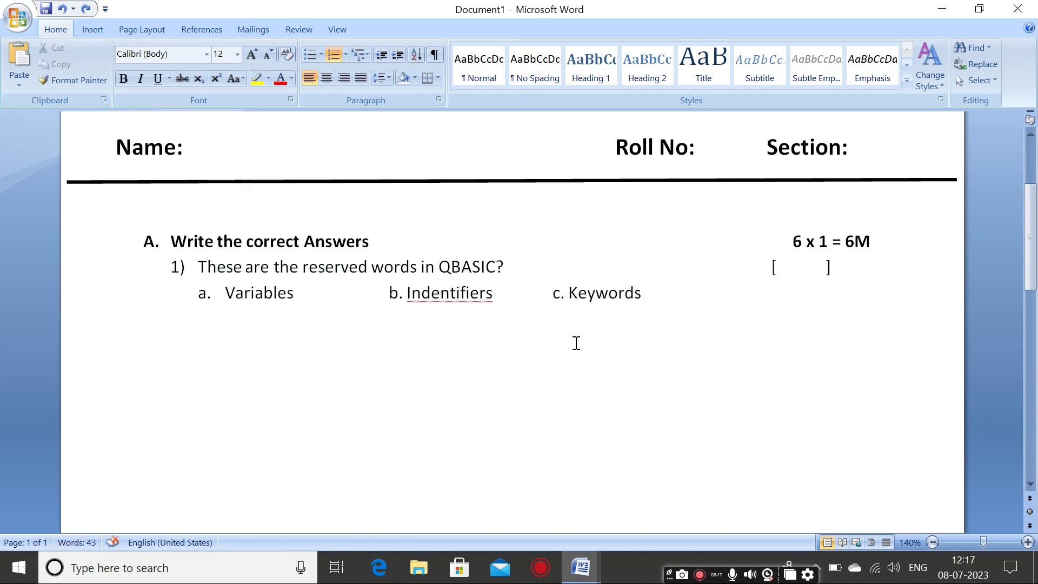
pyautogui.press('Return')
pyautogui.press('BackSpace')
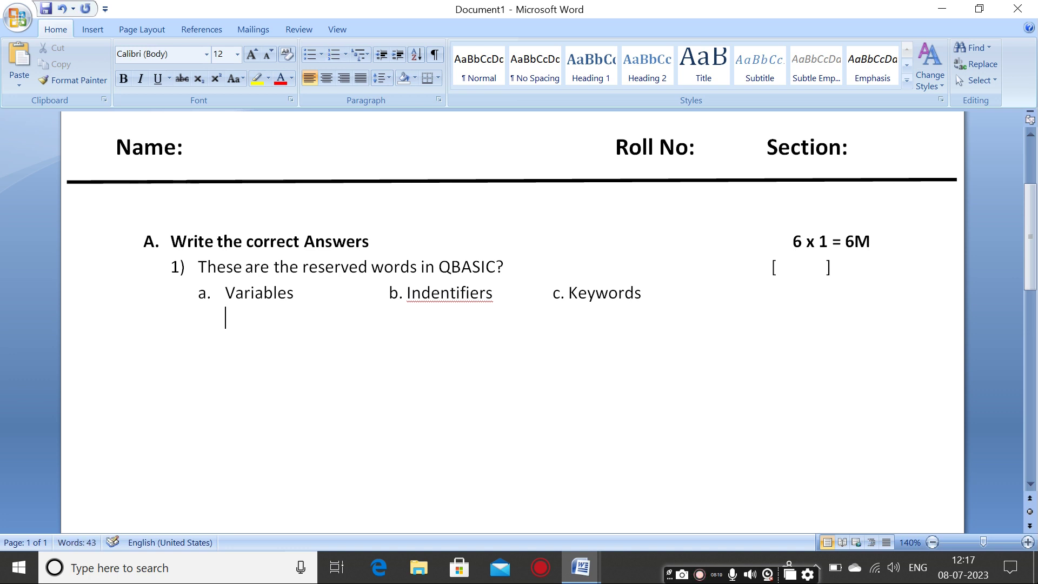
pyautogui.hotkey('ctrl', 'v')
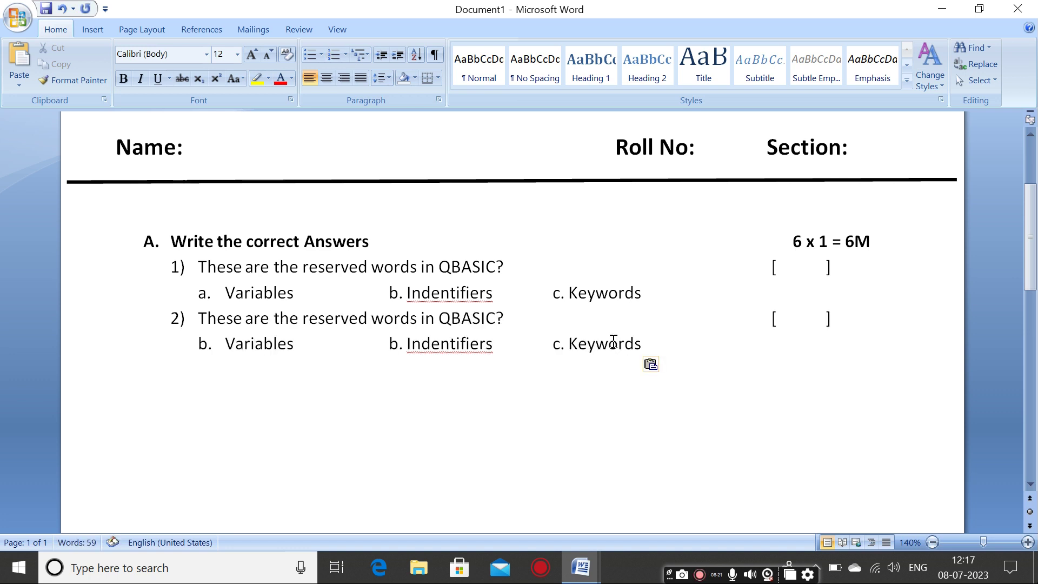
# Step: Paste the copied question block as questions 3 and 4, removing the blank line above question 3
pyautogui.hotkey('ctrl', 'v')
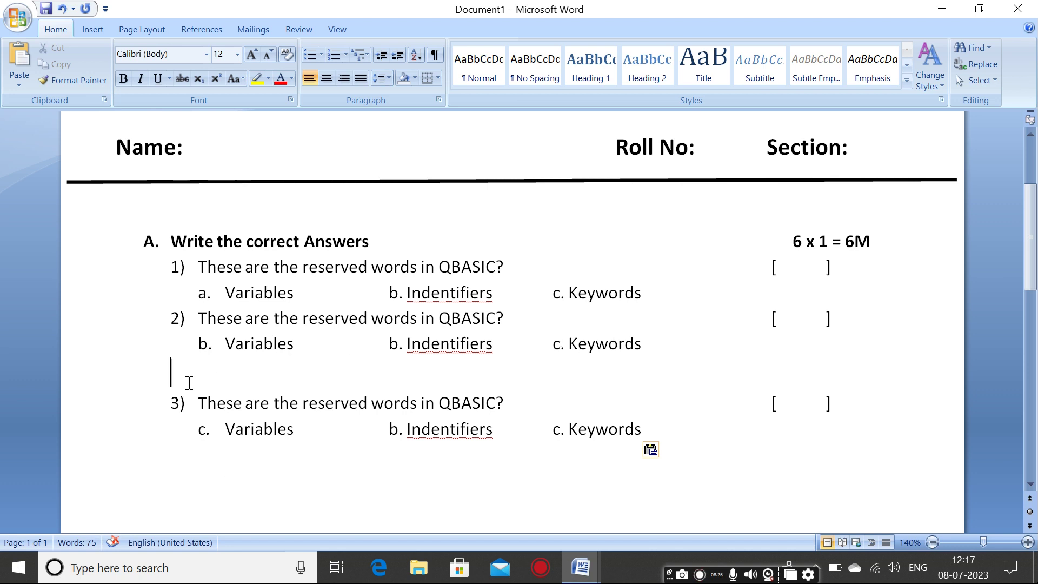
pyautogui.press('Delete')
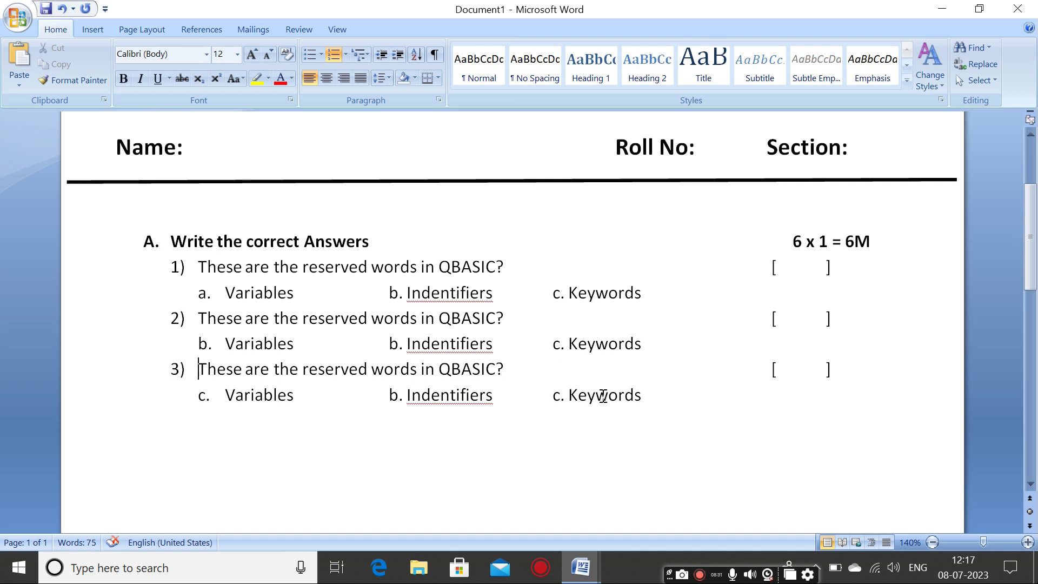
pyautogui.click(673, 398)
pyautogui.press('Return')
pyautogui.press('BackSpace')
pyautogui.press('BackSpace')
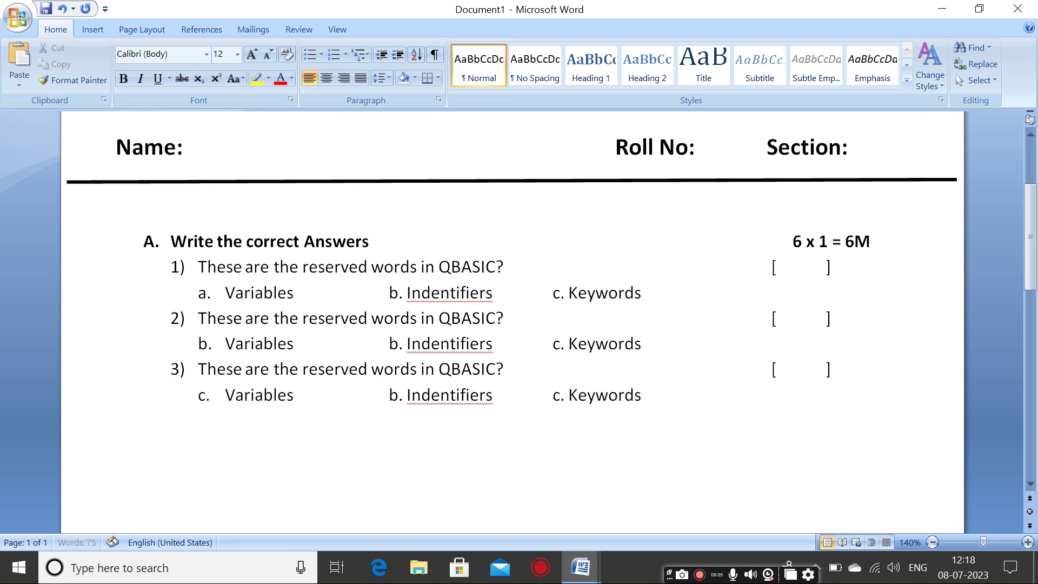
pyautogui.press('BackSpace')
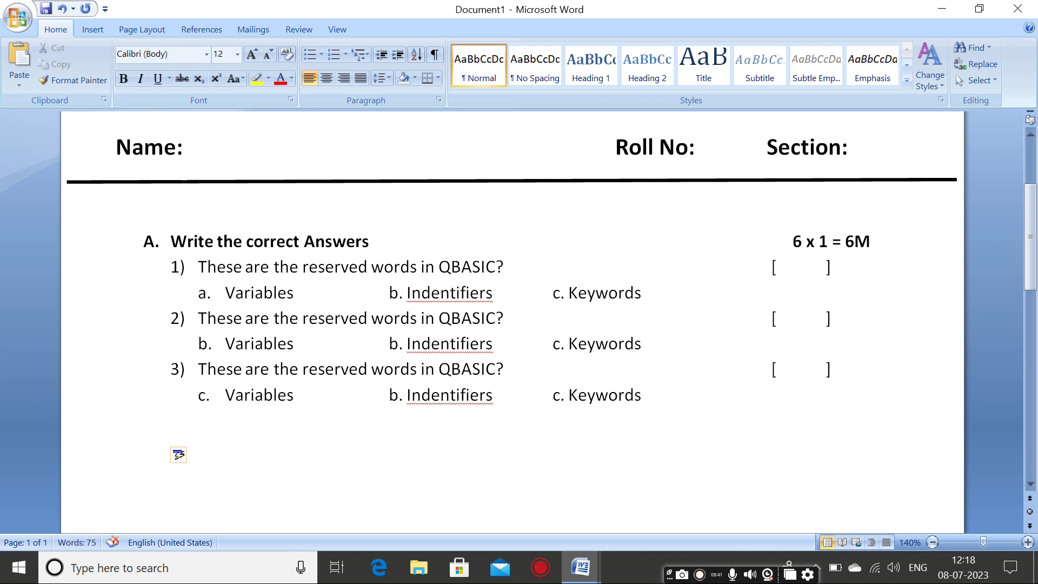
pyautogui.write('4) These are the reserved words in QBASIC? [ ] d. Variables b. Indentifiers c. Keywords')
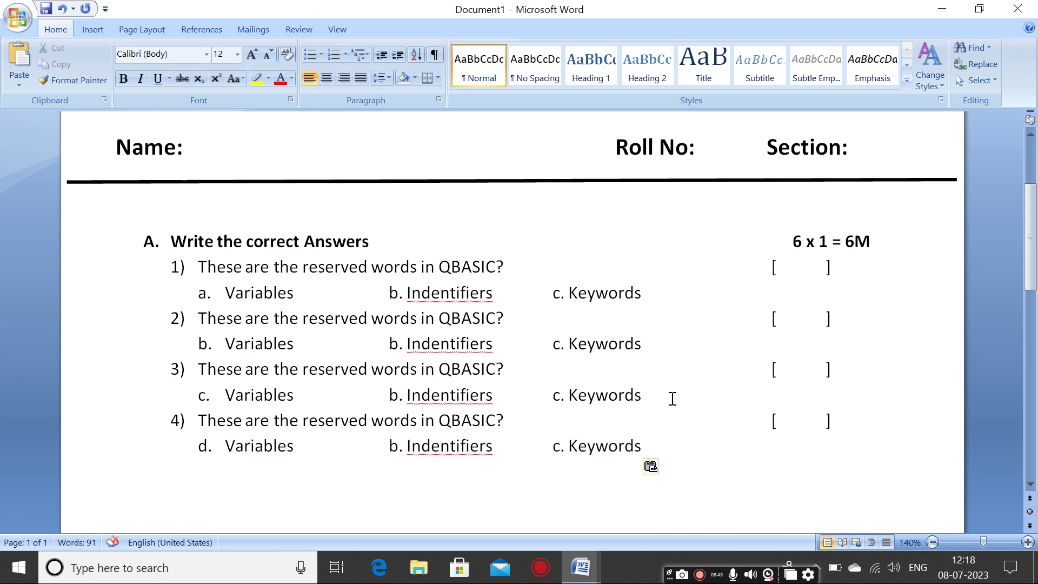
# Step: Paste the copied question block two more times below question 4 as questions 5 and 6
pyautogui.click(664, 450)
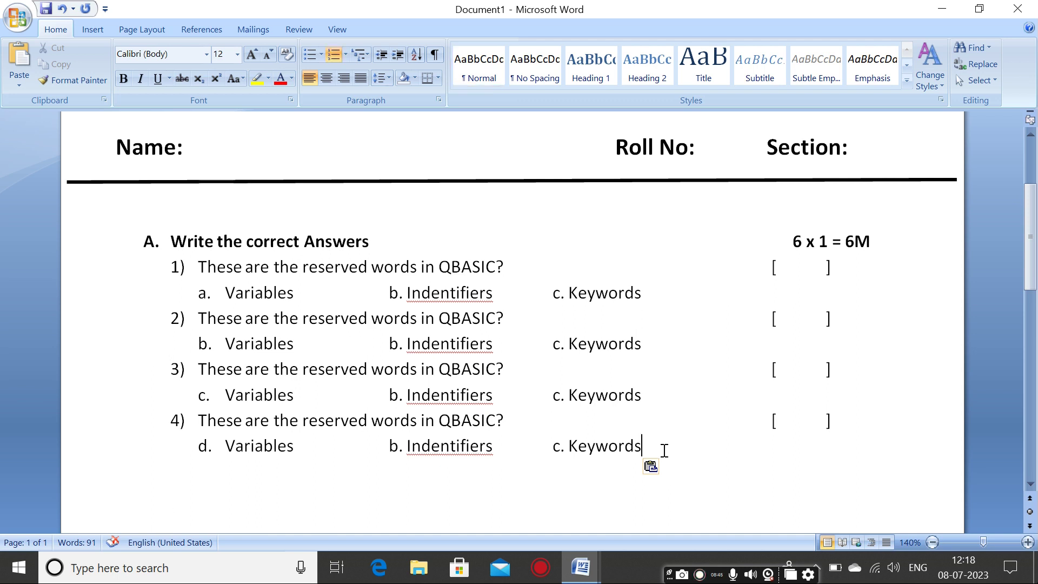
pyautogui.press('Return')
pyautogui.press('BackSpace')
pyautogui.press('BackSpace')
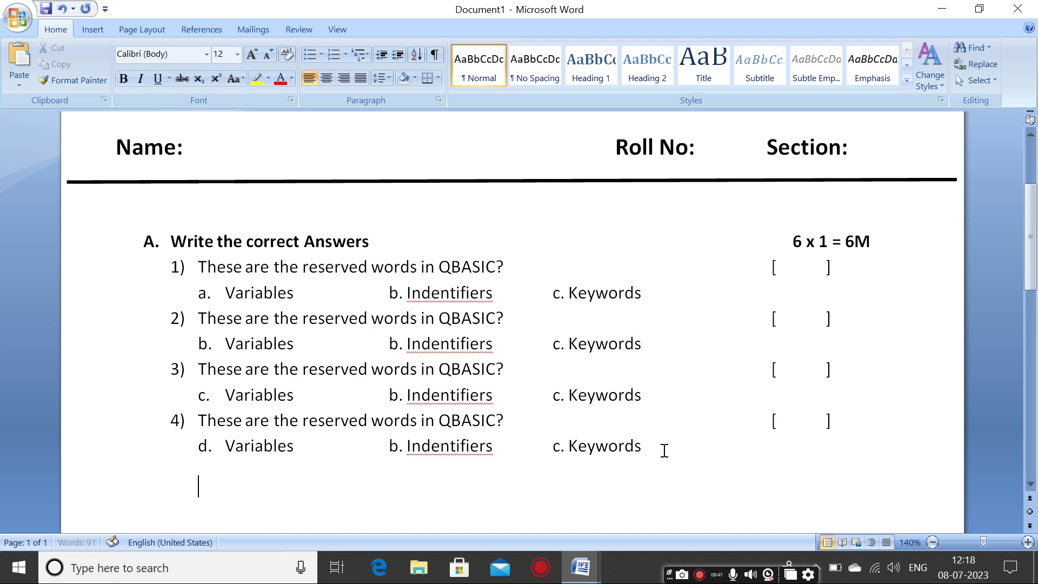
pyautogui.write('These are the reserved words in QBASIC?\t[\t] Variables\tb. Indentifiers\tc. Keywords')
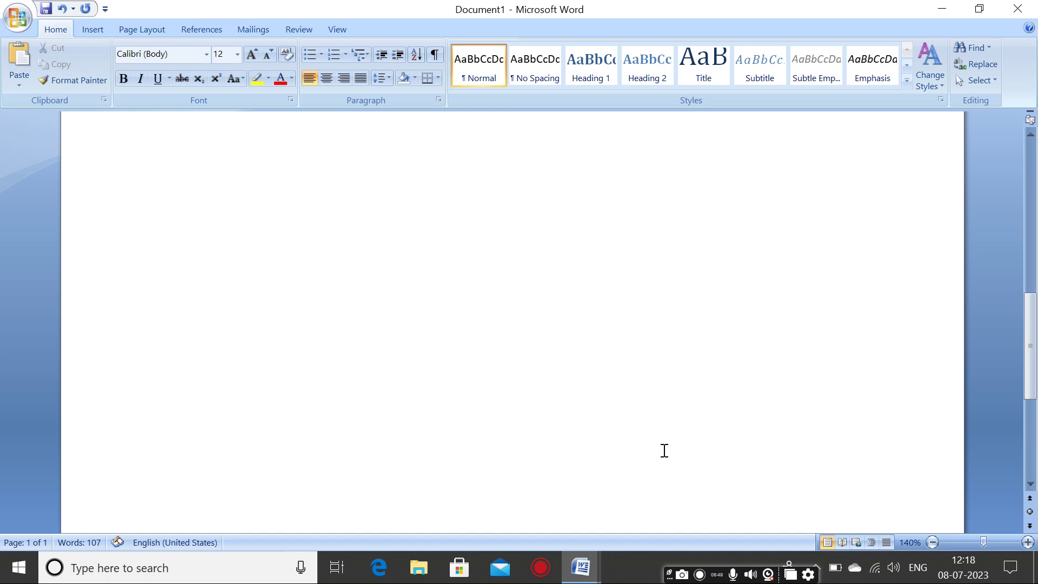
pyautogui.scroll(3, 664, 450)
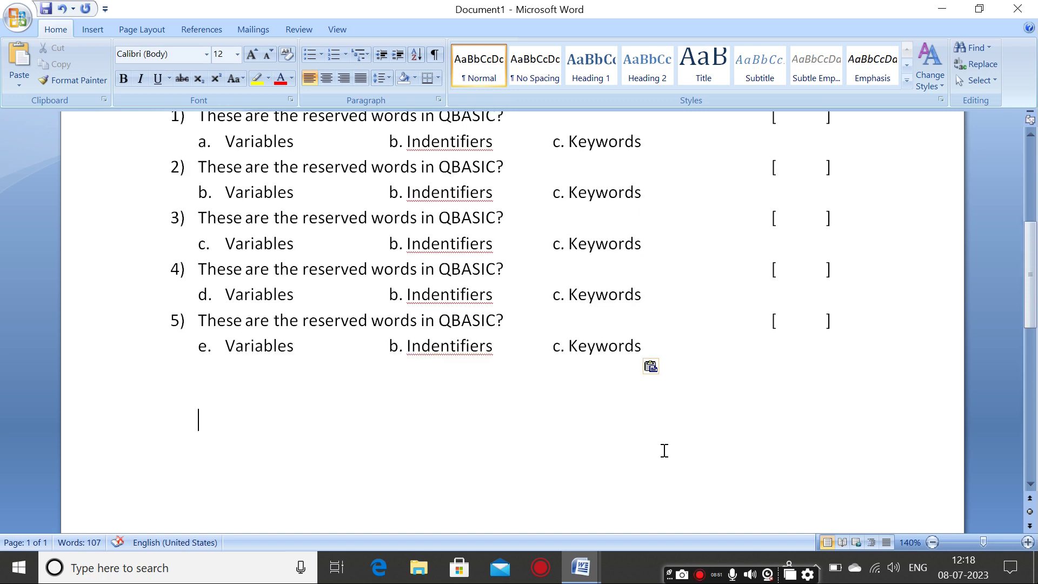
pyautogui.click(182, 387)
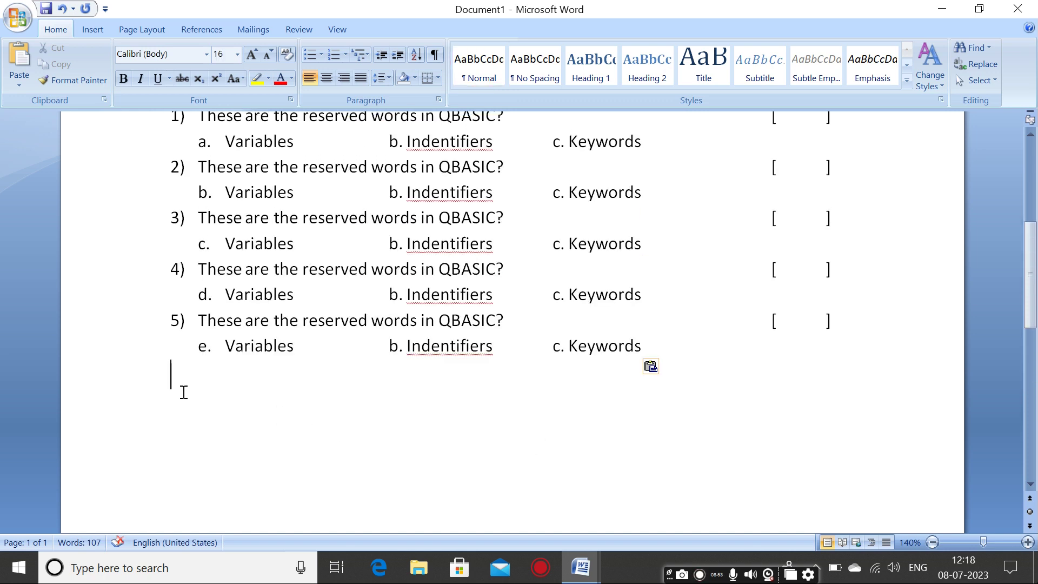
pyautogui.write('These are the reserved words in QBASIC?\t[\t] Variables\tb. Indentifiers\tc. Keywords')
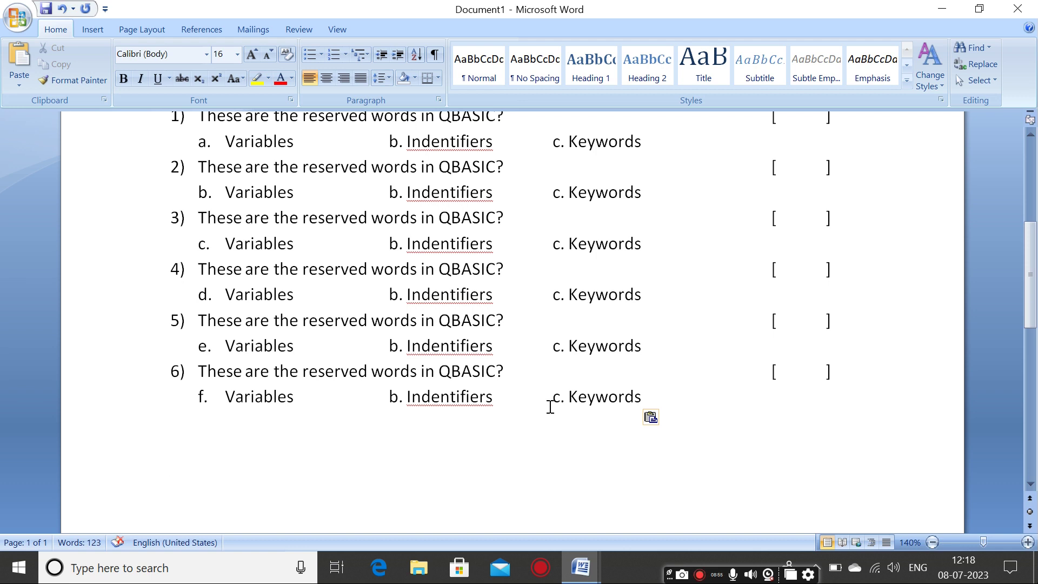
pyautogui.scroll(3, 587, 387)
pyautogui.scroll(-2, 587, 387)
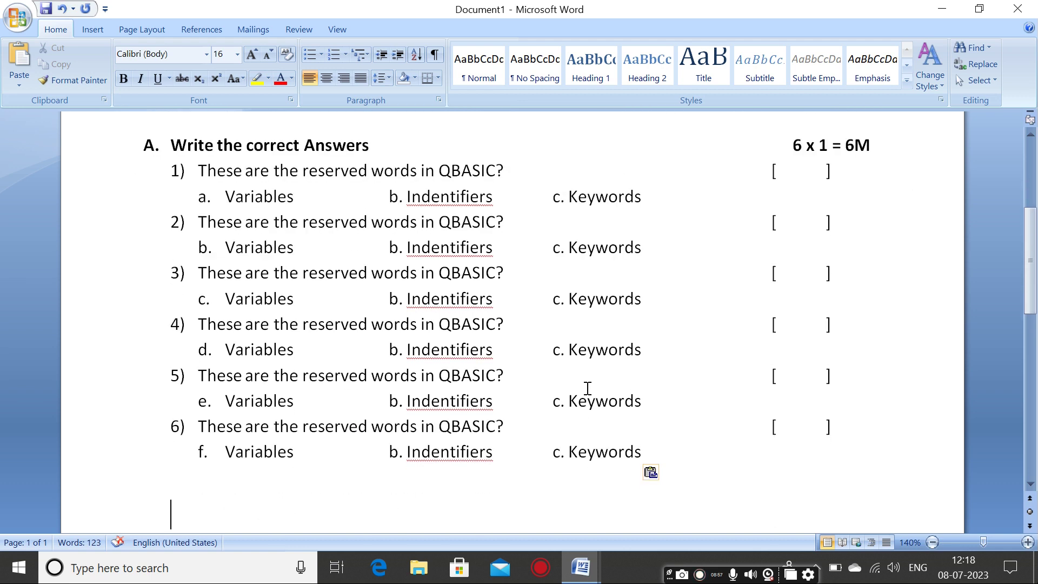
# Step: Save the document as a Word Document named "Gowtham model School computer paper" in the current folder
pyautogui.hotkey('ctrl', 's')
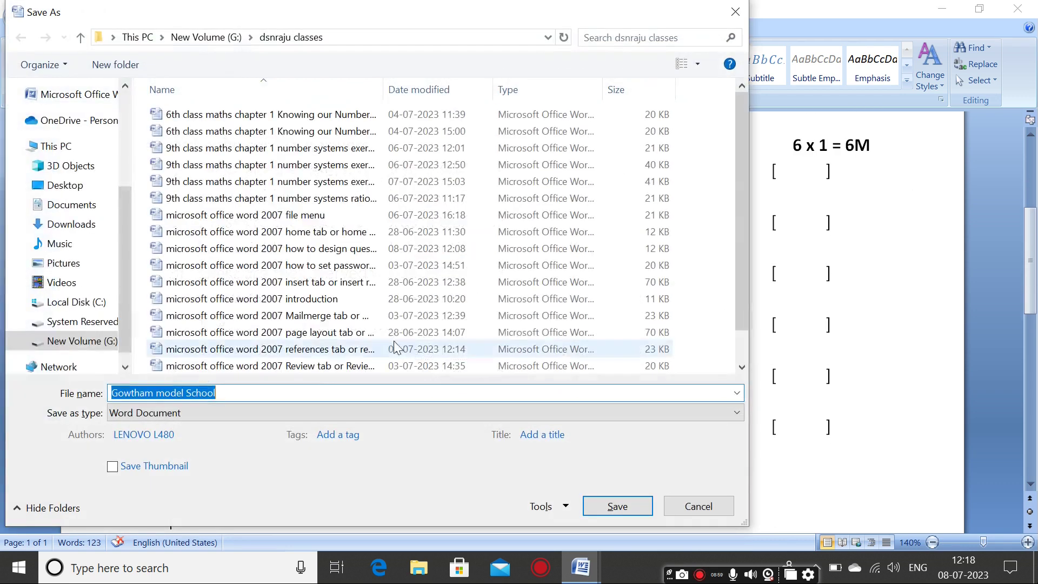
pyautogui.click(231, 396)
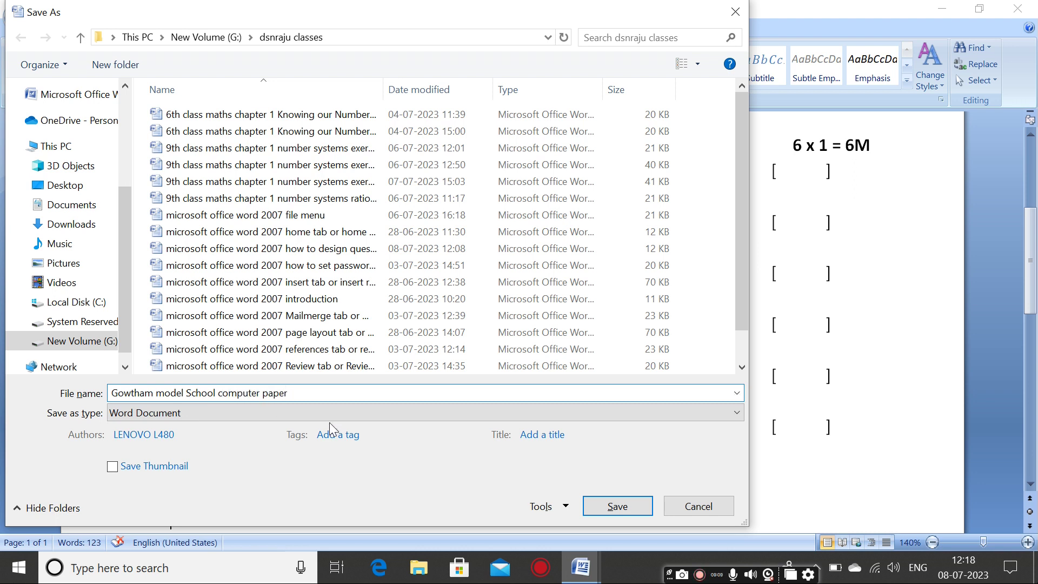
pyautogui.click(608, 505)
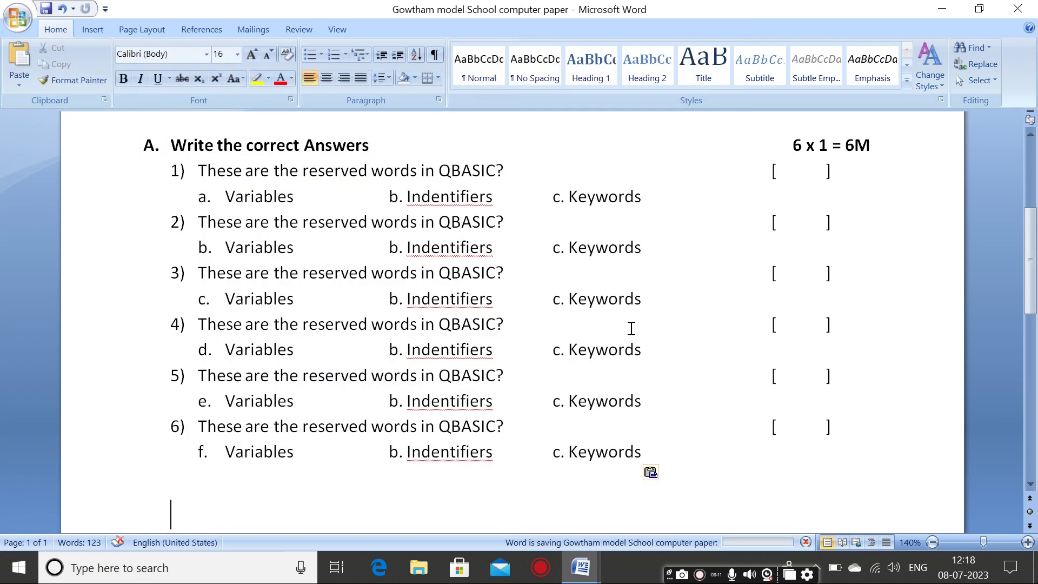
# Step: Enter the section heading "B) Fill in the blanks" on the empty line below question 6
pyautogui.scroll(-2, 265, 476)
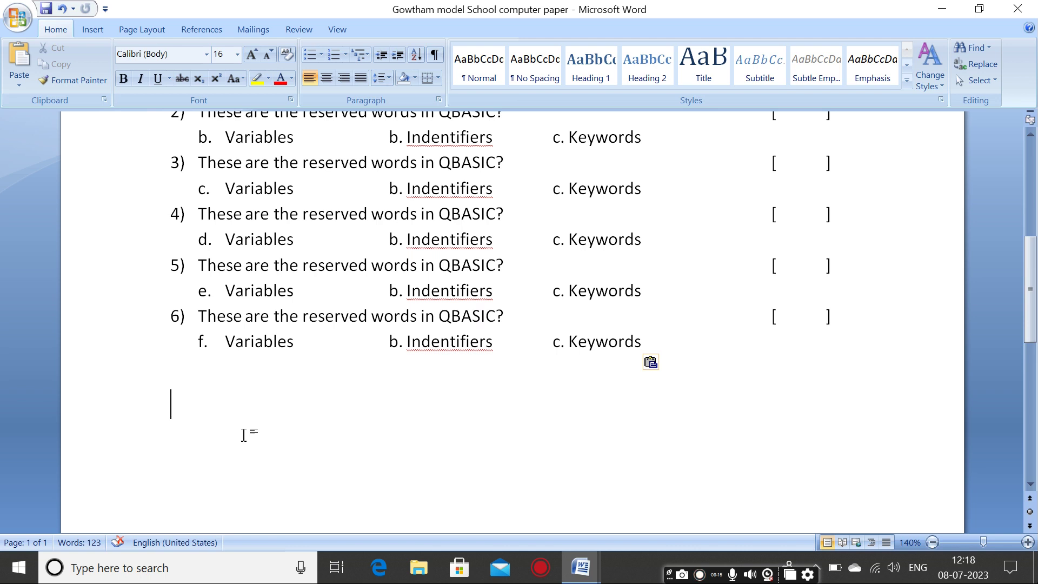
pyautogui.write('B)')
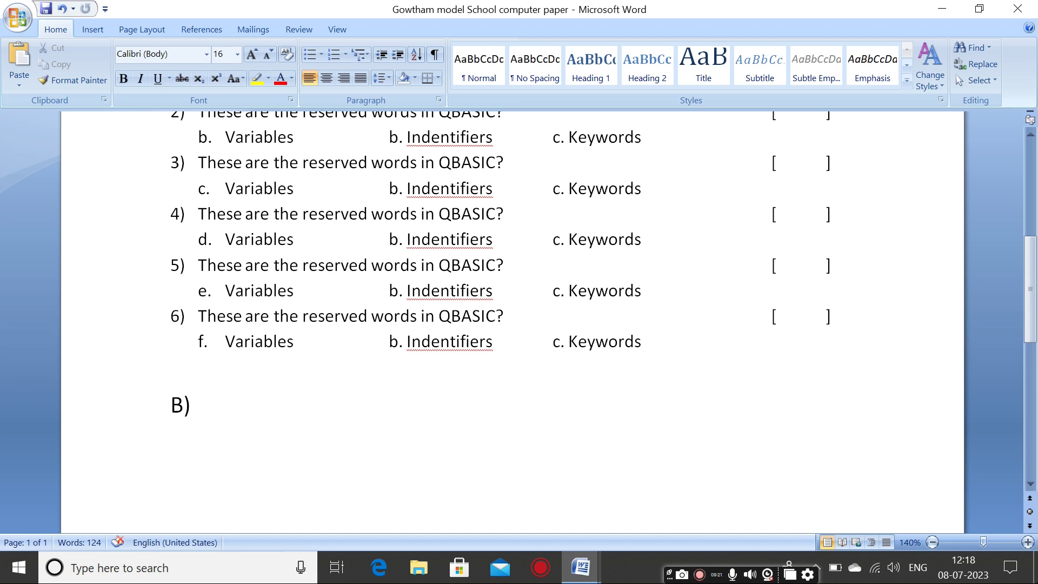
pyautogui.write(' Fi')
pyautogui.write('ll in')
pyautogui.write(' th')
pyautogui.press('BackSpace')
pyautogui.write('the')
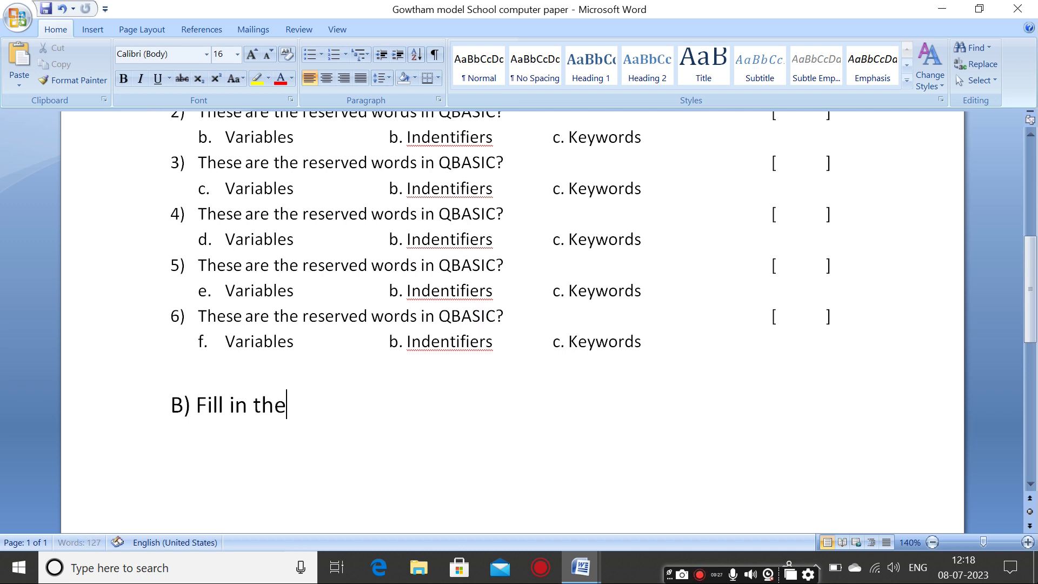
pyautogui.write(' blanks')
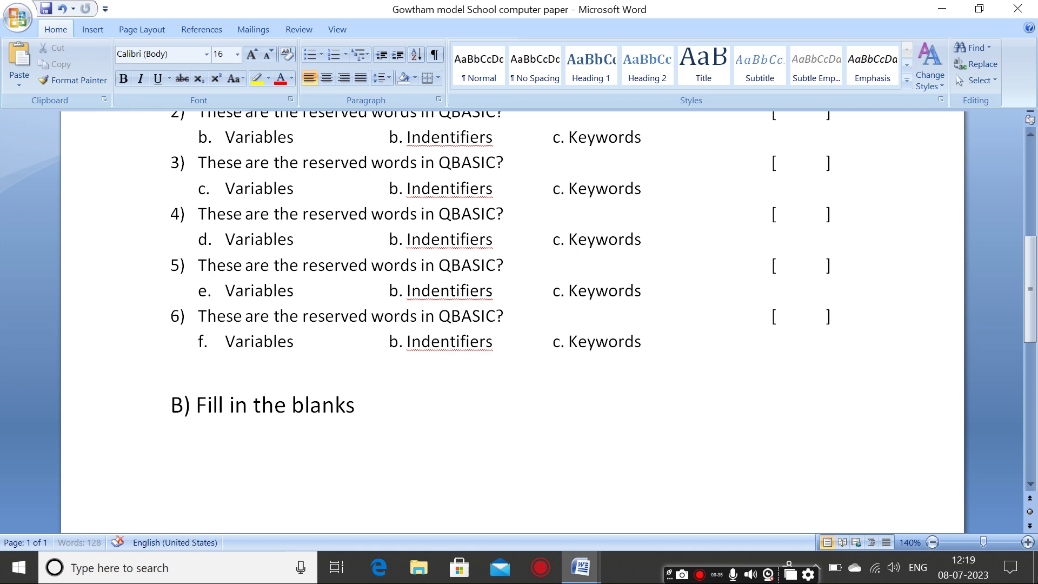
# Step: Add the marks "6 x 1M = 6M" at the far end of the section B heading line
pyautogui.write('                             6xx')
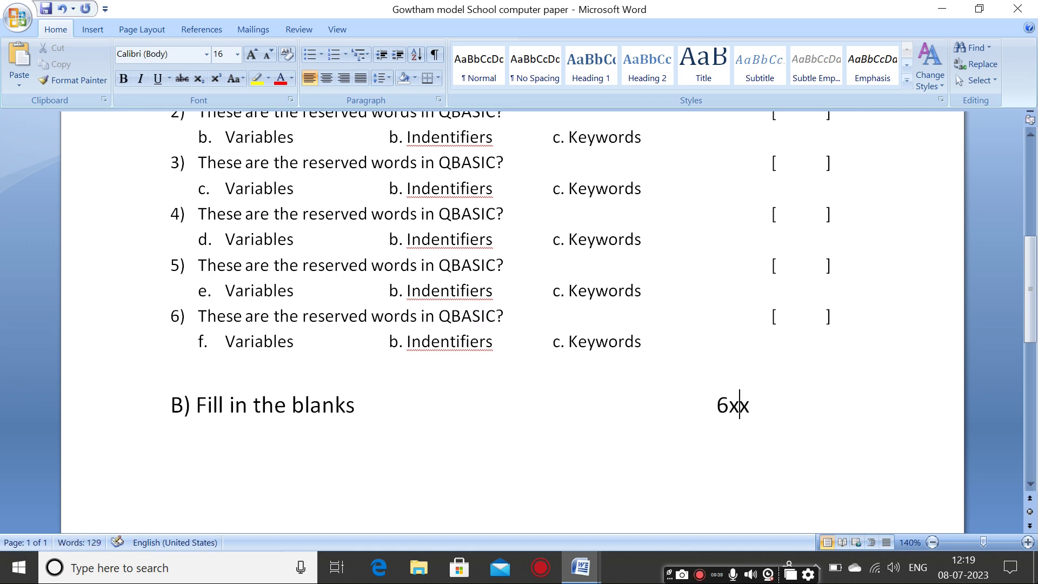
pyautogui.press('BackSpace')
pyautogui.press('Right')
pyautogui.write('1')
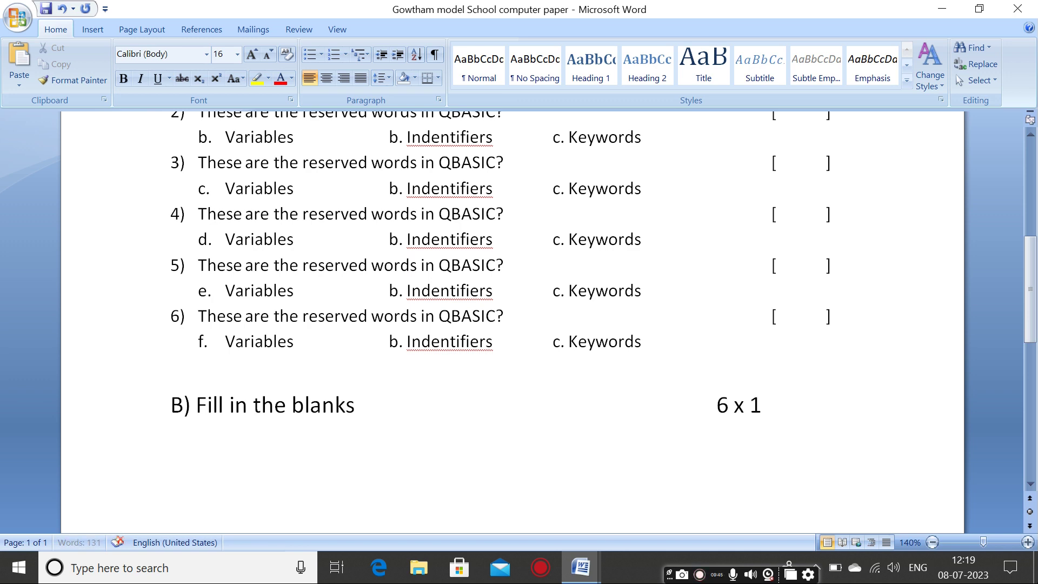
pyautogui.press('BackSpace')
pyautogui.write('M = 6')
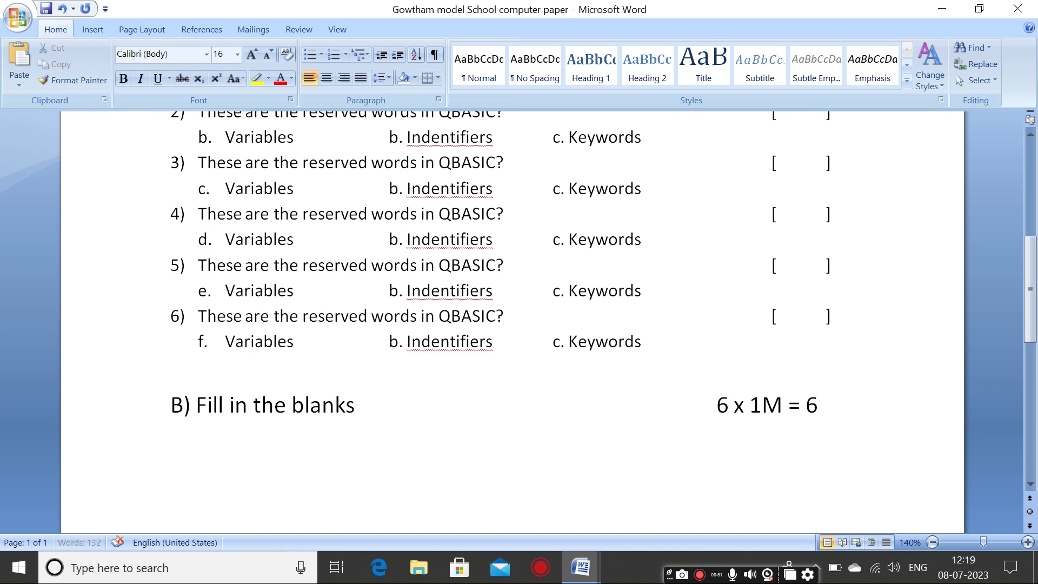
pyautogui.write('M')
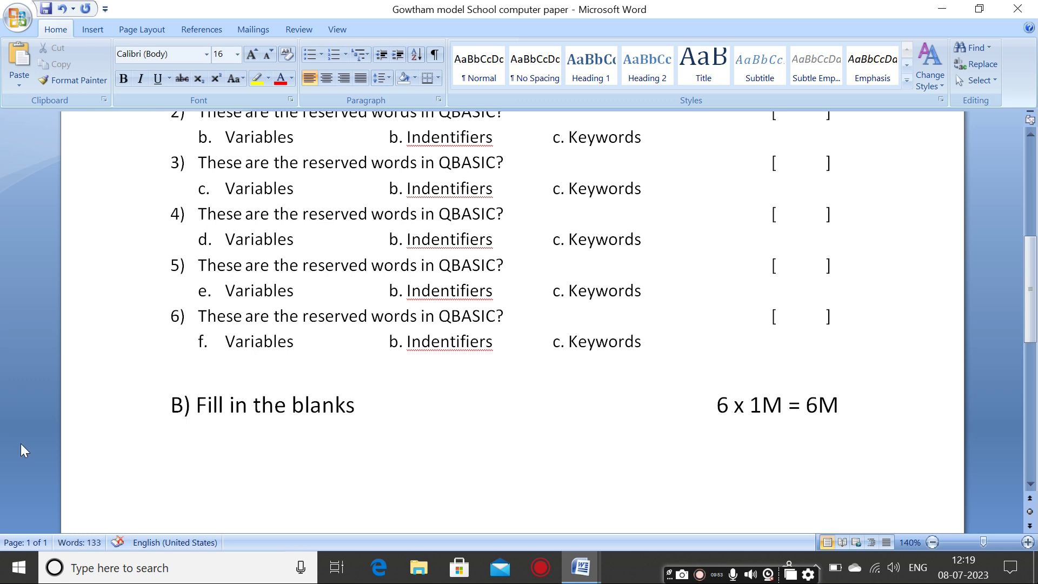
# Step: Format the whole section B heading line in bold at font size 12
pyautogui.moveTo(160, 405); pyautogui.dragTo(871, 411)
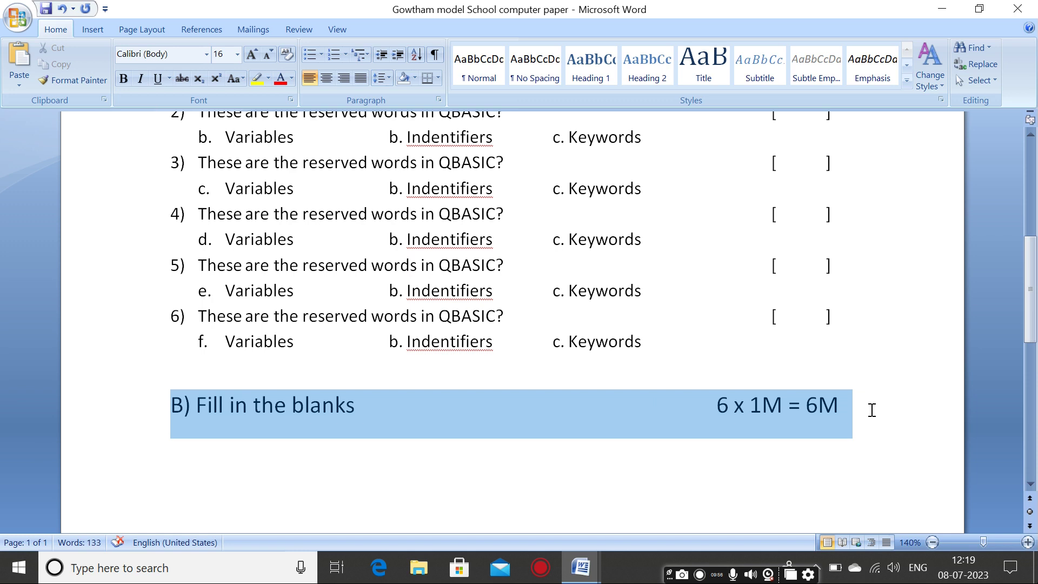
pyautogui.click(246, 55)
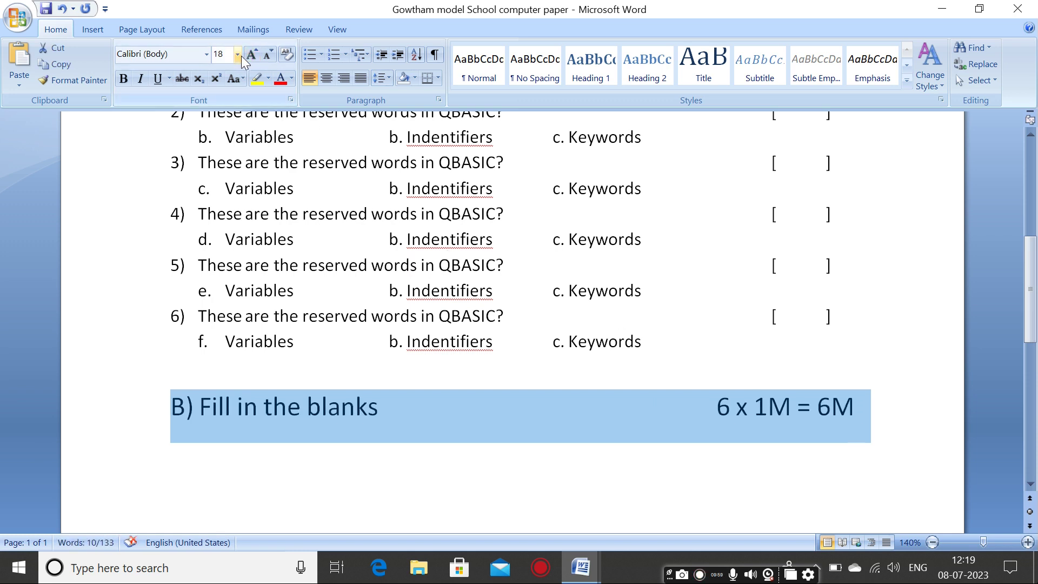
pyautogui.click(238, 55)
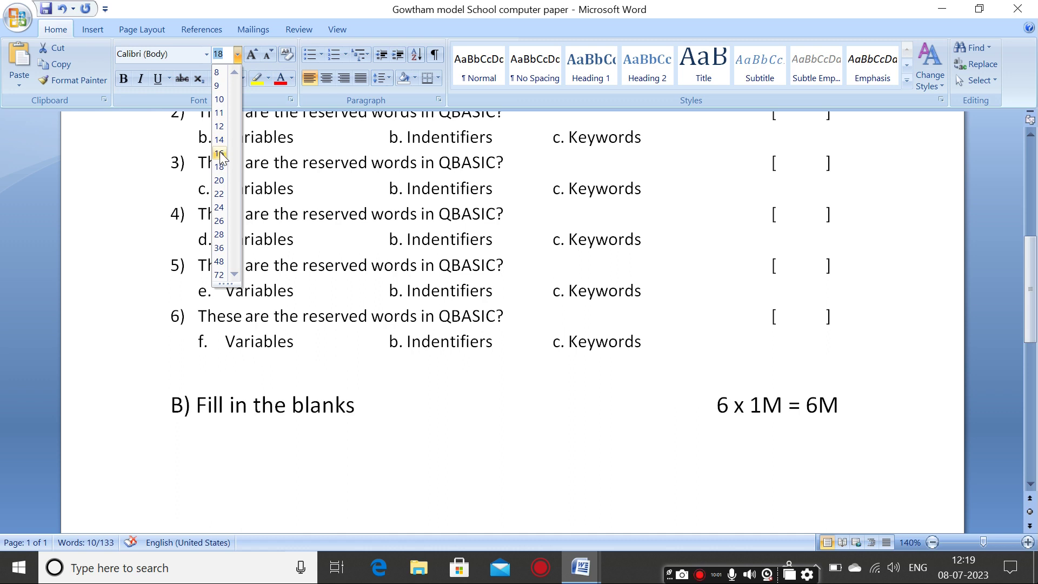
pyautogui.click(220, 127)
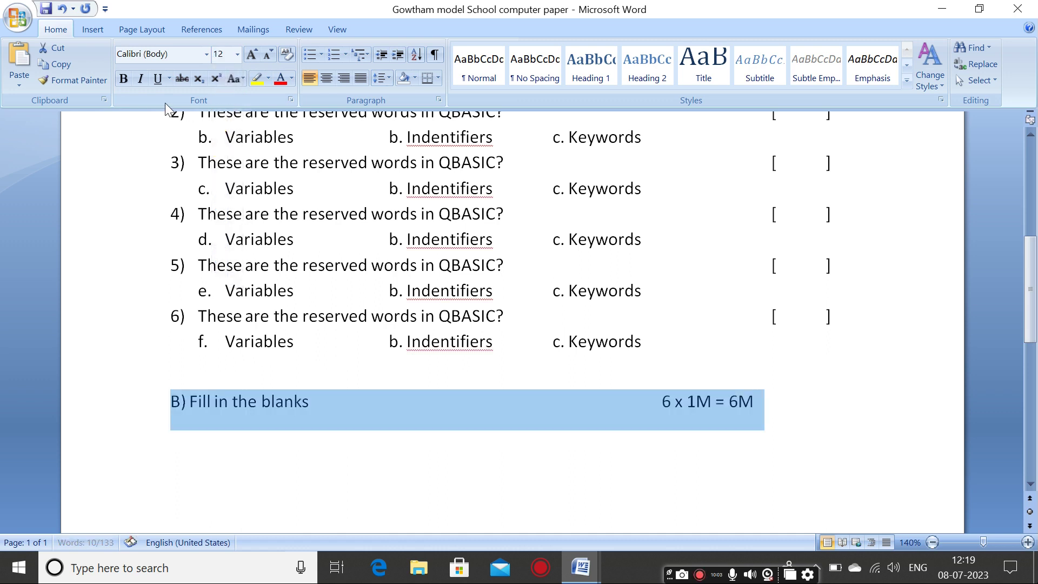
pyautogui.click(123, 83)
# Step: Change the section label from "B)" to "B." to match the style of section A's label
pyautogui.click(300, 400)
pyautogui.press('Home')
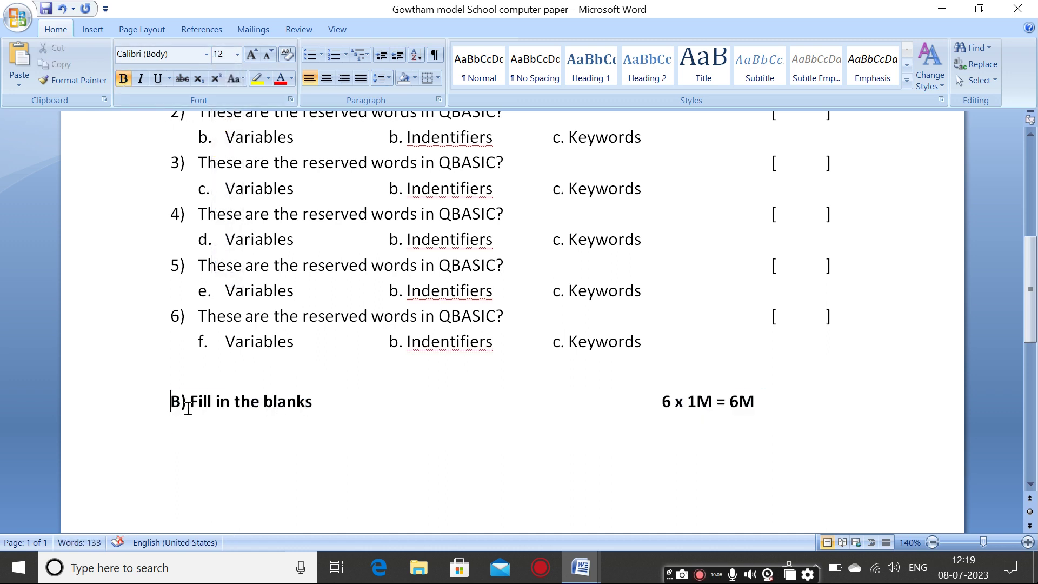
pyautogui.scroll(5, 187, 408)
pyautogui.scroll(-4, 189, 408)
pyautogui.scroll(1, 192, 409)
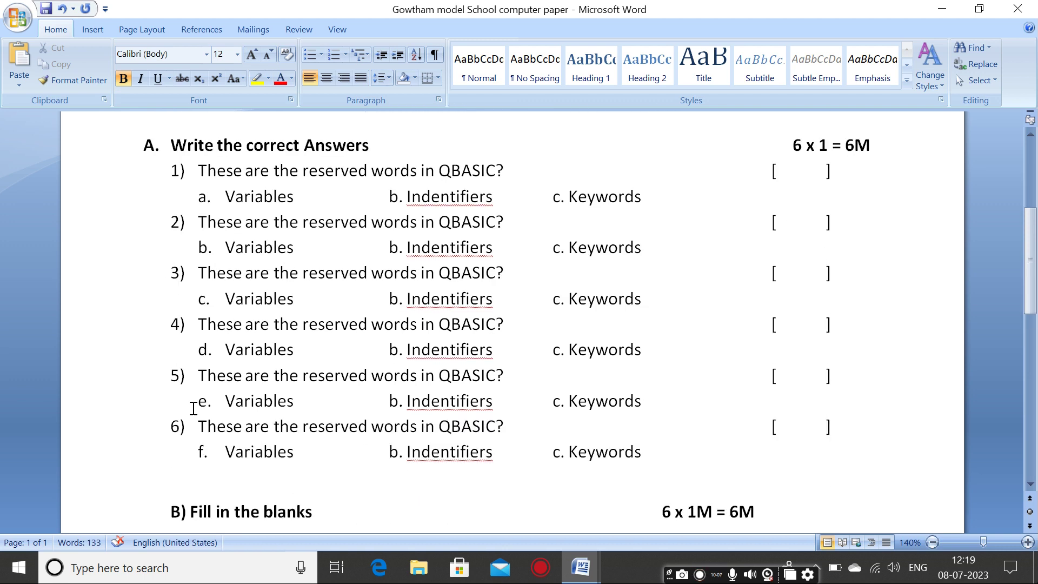
pyautogui.scroll(-1, 193, 408)
pyautogui.scroll(2, 193, 408)
pyautogui.scroll(-2, 193, 408)
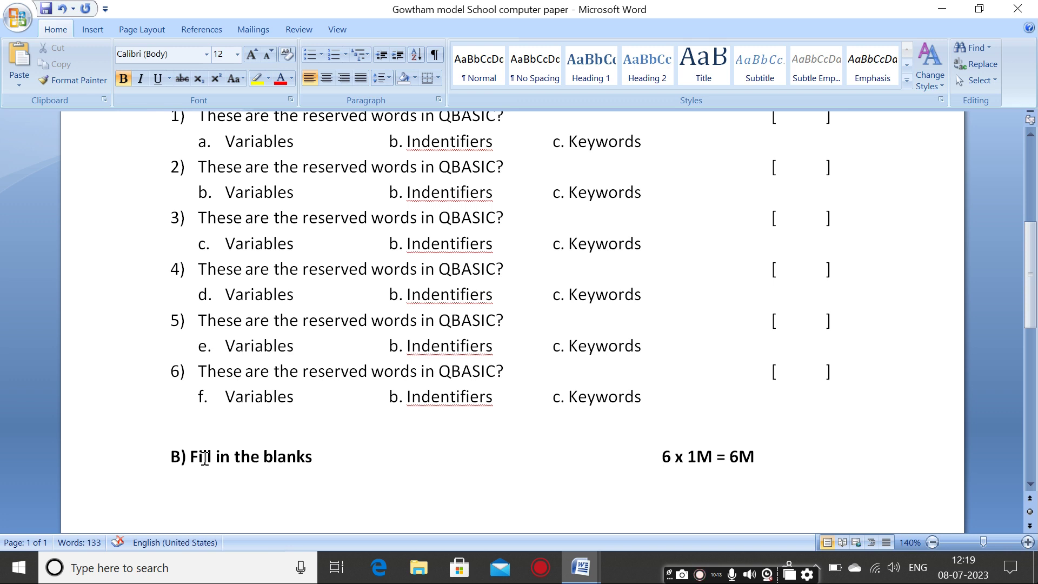
pyautogui.press('Delete')
pyautogui.press('Delete')
pyautogui.write('.')
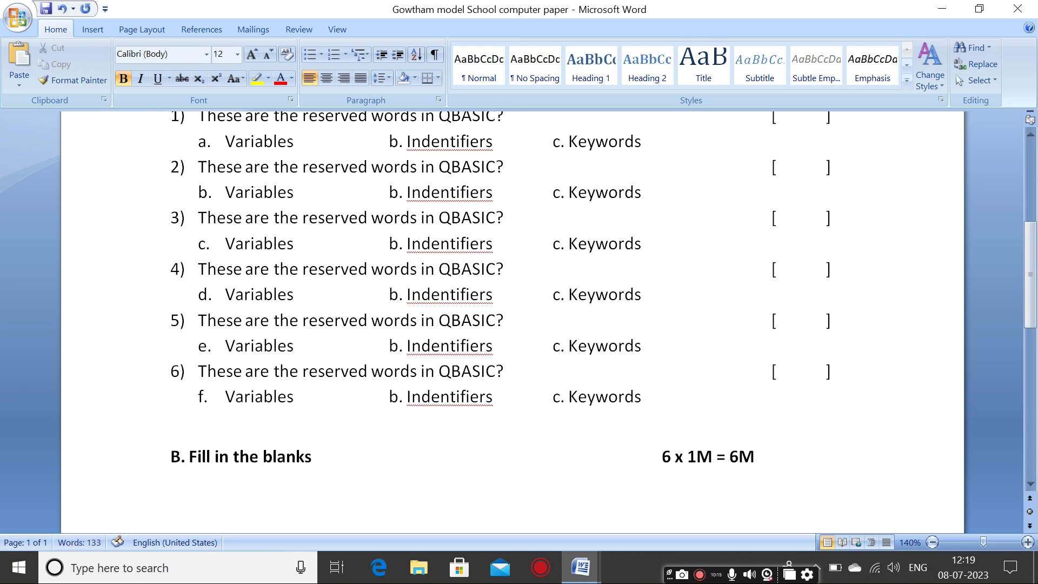
# Step: Reset the section B heading to the Normal paragraph style and widen the gap after "B."
pyautogui.press('Home')
pyautogui.hotkey('ctrl', 'shift', 'n')
pyautogui.scroll(4, 176, 463)
pyautogui.scroll(-4, 176, 464)
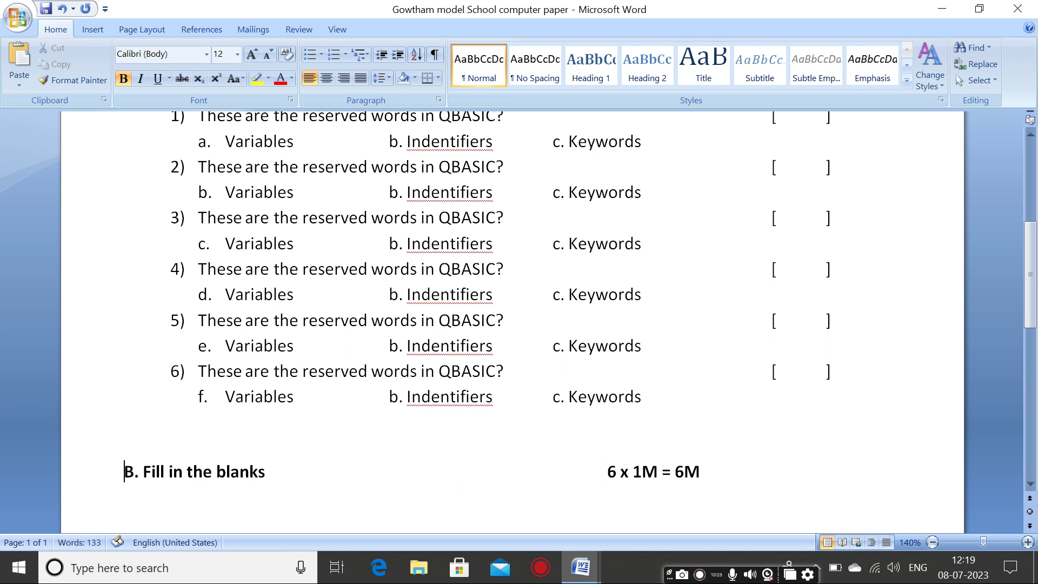
pyautogui.press('Tab')
pyautogui.scroll(2, 139, 449)
pyautogui.scroll(-3, 140, 450)
pyautogui.click(143, 416)
pyautogui.click(121, 422)
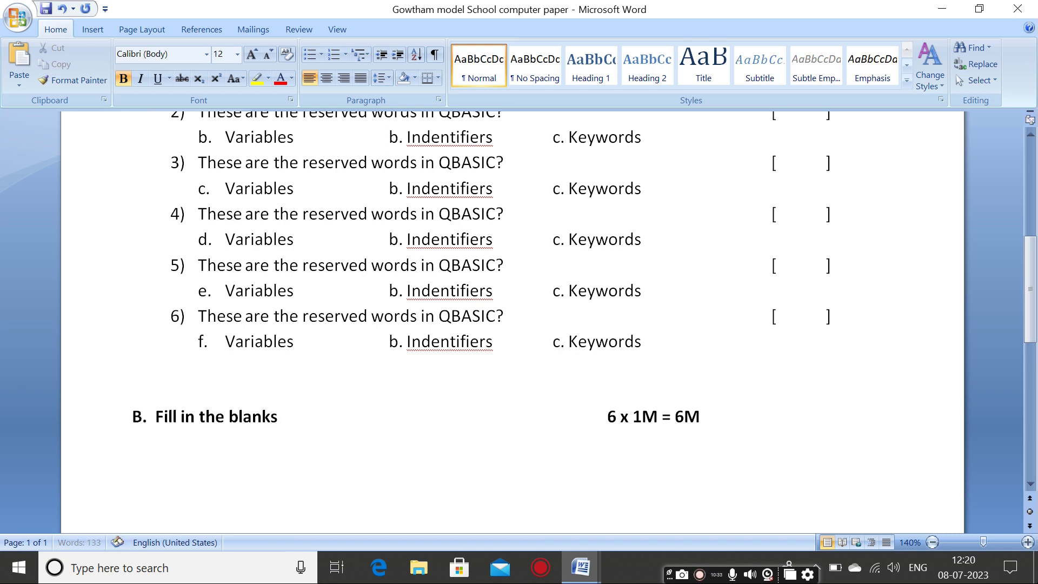
# Step: Line up the section B heading with the section A heading and remove the blank line above it
pyautogui.scroll(2, 146, 432)
pyautogui.click(136, 485)
pyautogui.click(139, 516)
pyautogui.press('BackSpace')
pyautogui.press('BackSpace')
pyautogui.press('BackSpace')
pyautogui.press('BackSpace')
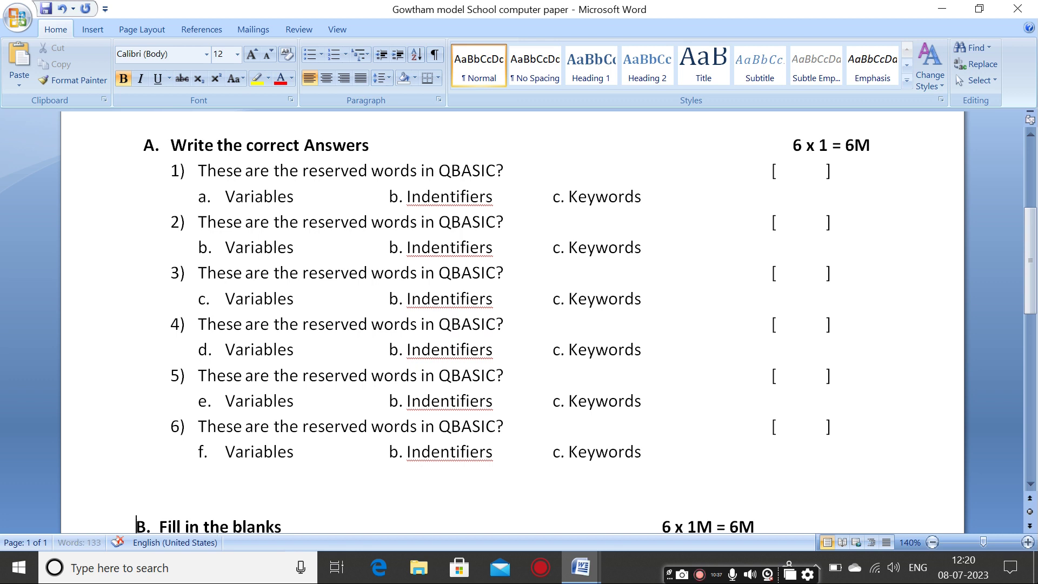
pyautogui.press('BackSpace')
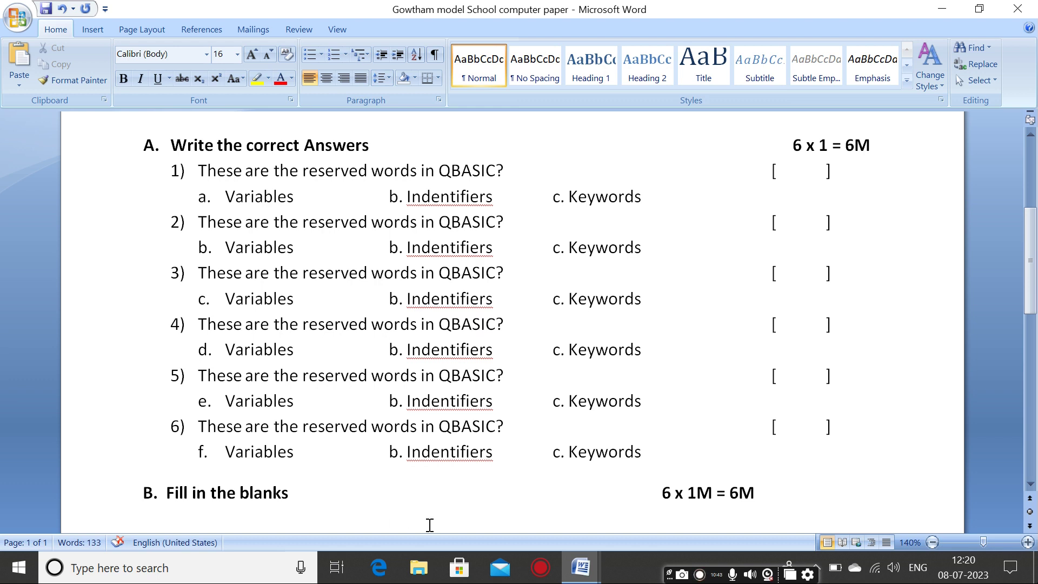
# Step: Shift section B's marks across to line up under section A's marks and shorten them to "6 x 1 = 6M"
pyautogui.click(653, 496)
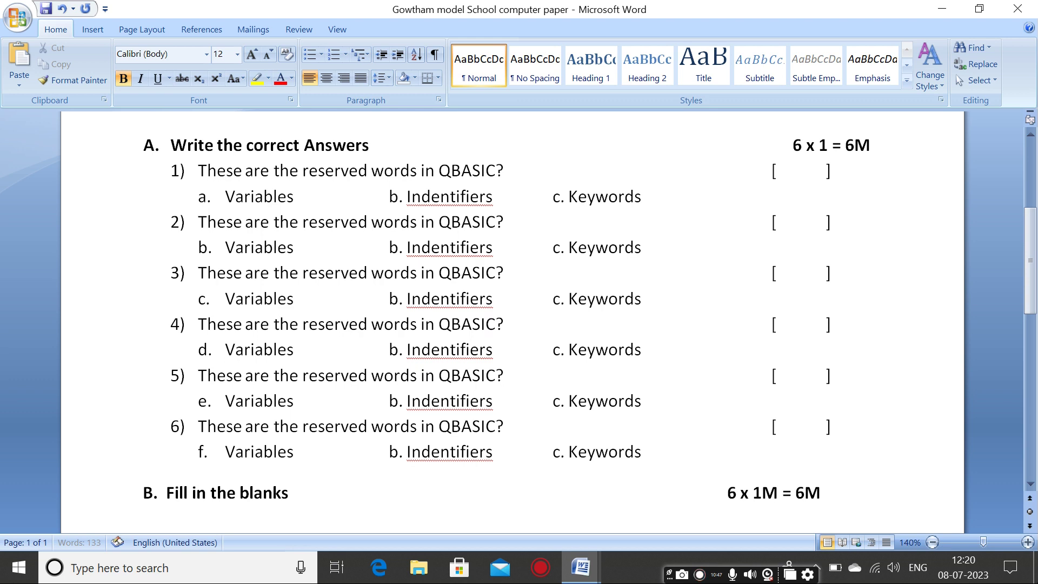
pyautogui.click(820, 490)
pyautogui.press('Delete')
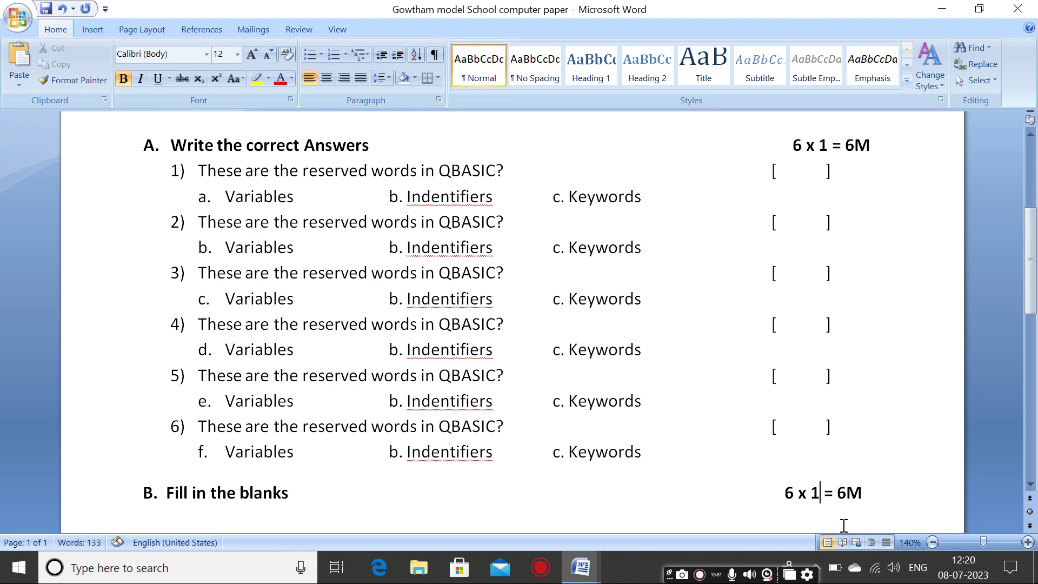
pyautogui.press('BackSpace')
pyautogui.click(784, 493)
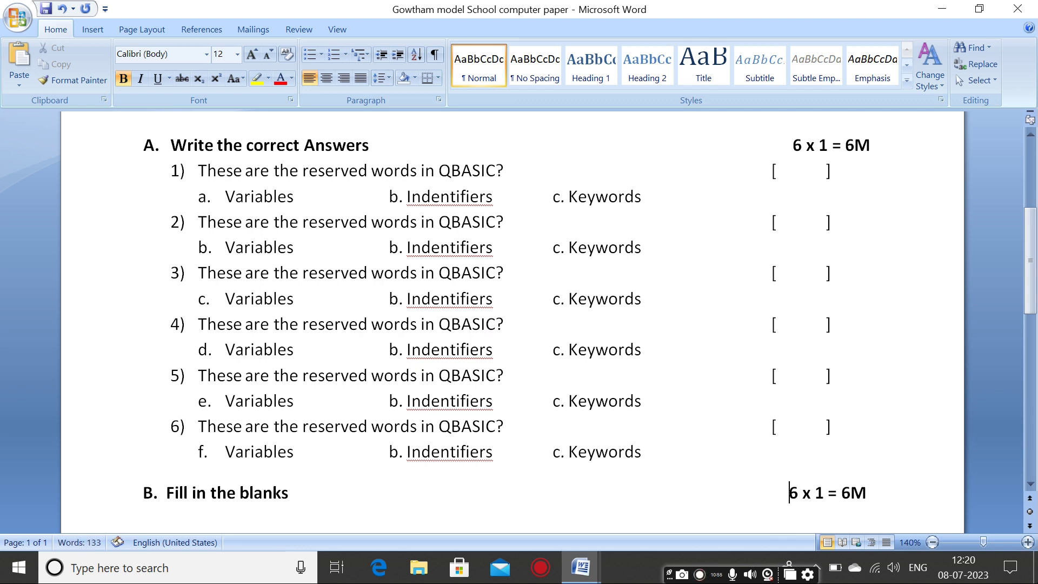
# Step: Start an indented line numbered "1)" below the section B heading, without bold
pyautogui.click(911, 497)
pyautogui.scroll(-1, 911, 496)
pyautogui.press('Tab')
pyautogui.write('1')
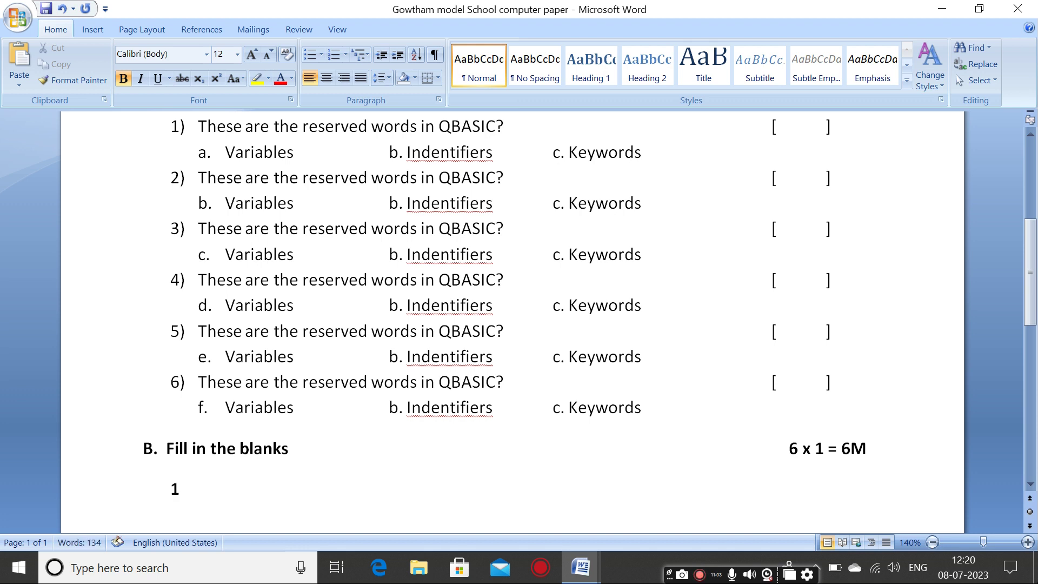
pyautogui.write(')a')
pyautogui.press('BackSpace')
pyautogui.moveTo(183, 498); pyautogui.dragTo(135, 489)
pyautogui.click(123, 82)
pyautogui.click(195, 499)
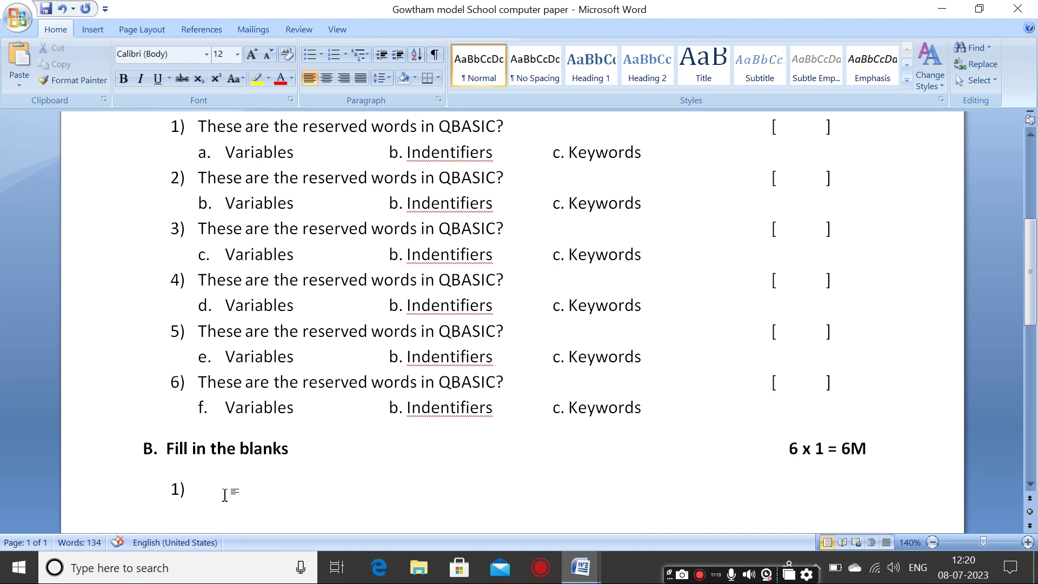
# Step: Complete the line as "1). A set of symbols used to write in a programming language is called" followed by a long underscore blank
pyautogui.write('a s')
pyautogui.press('BackSpace')
pyautogui.write('A set ')
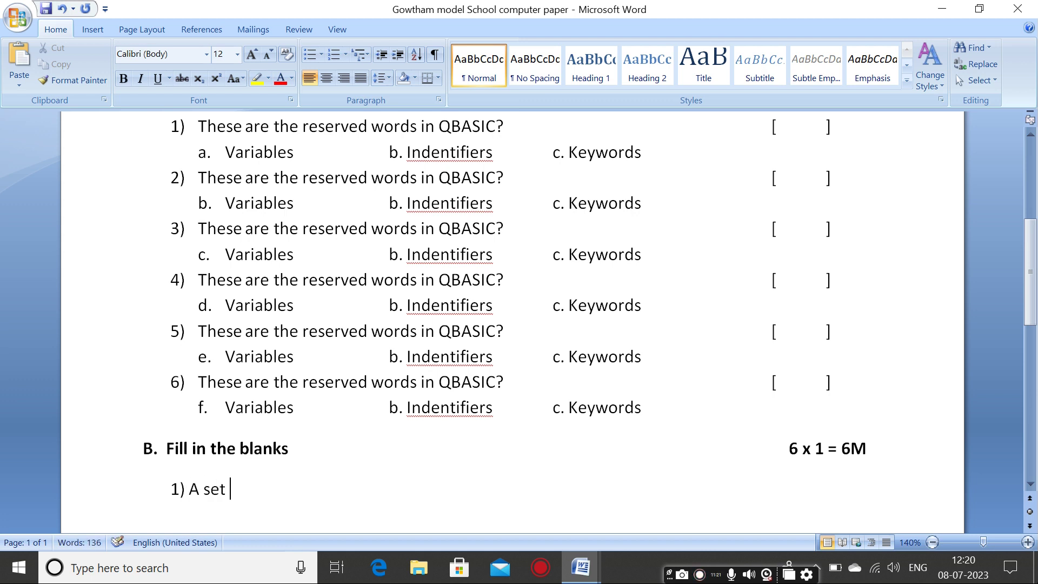
pyautogui.write('of symbols ')
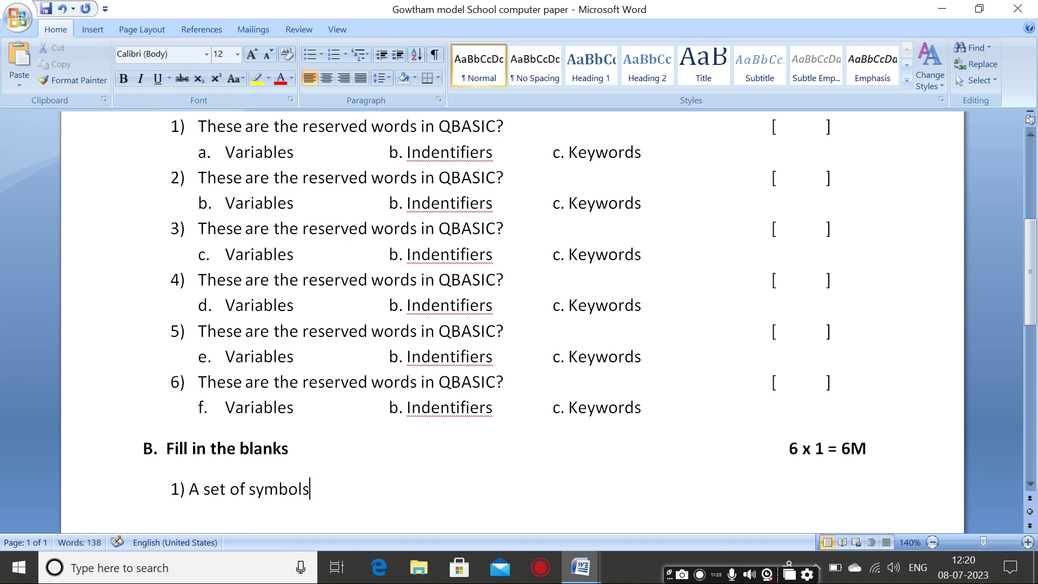
pyautogui.write('used to wr')
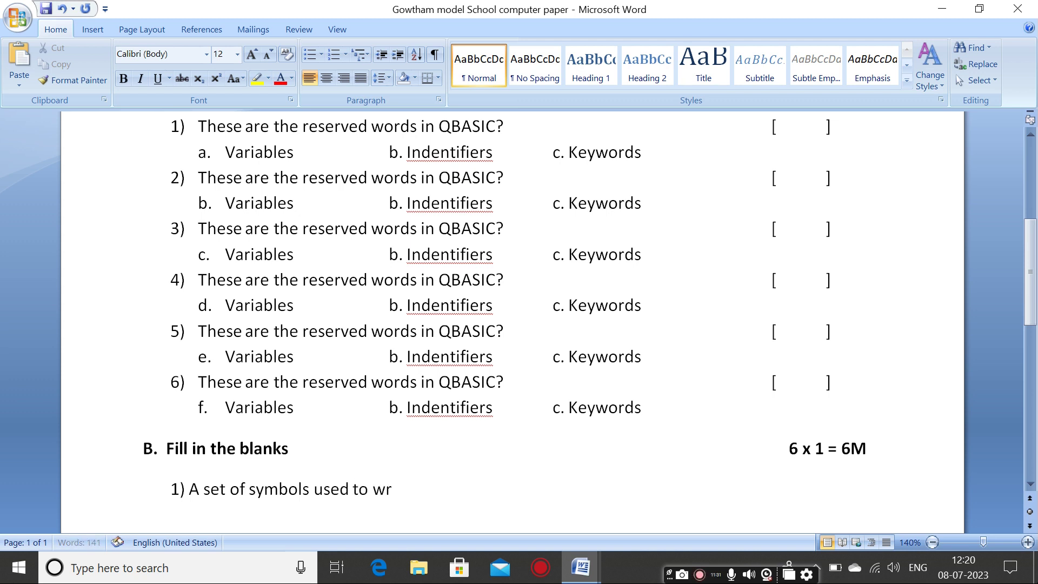
pyautogui.write('ite in a pro')
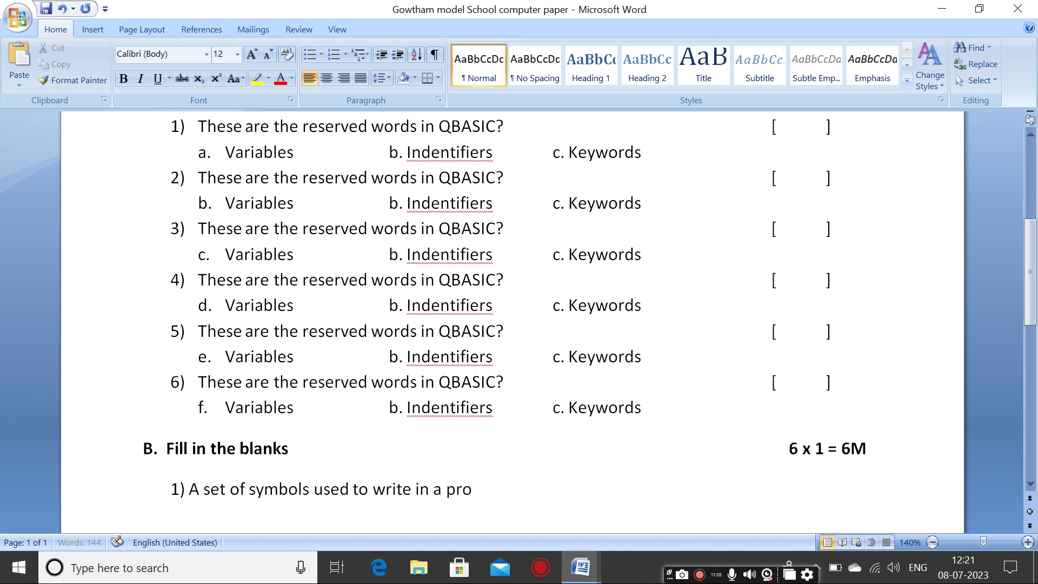
pyautogui.write('gramming')
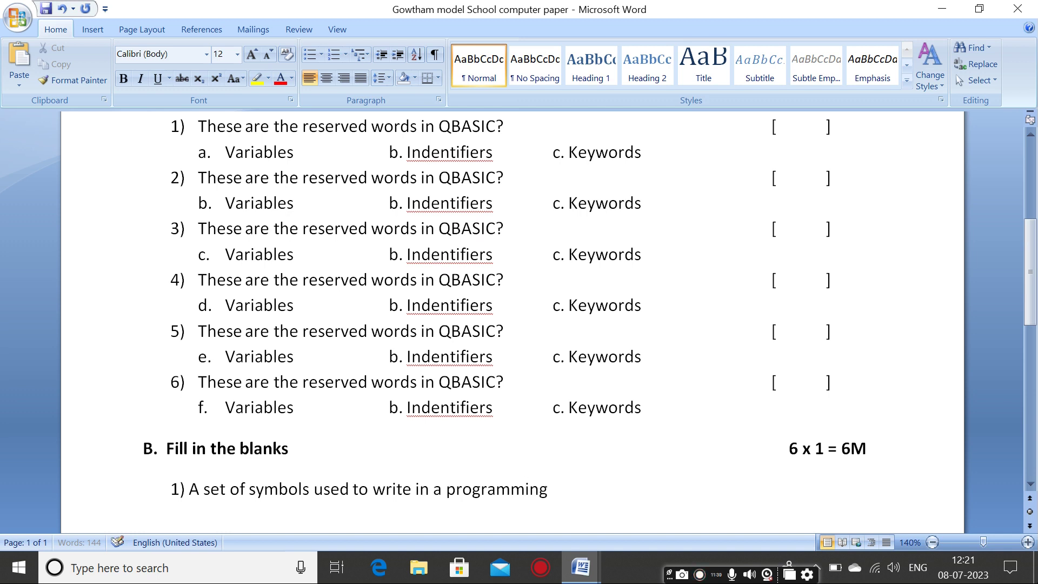
pyautogui.write(' language is called')
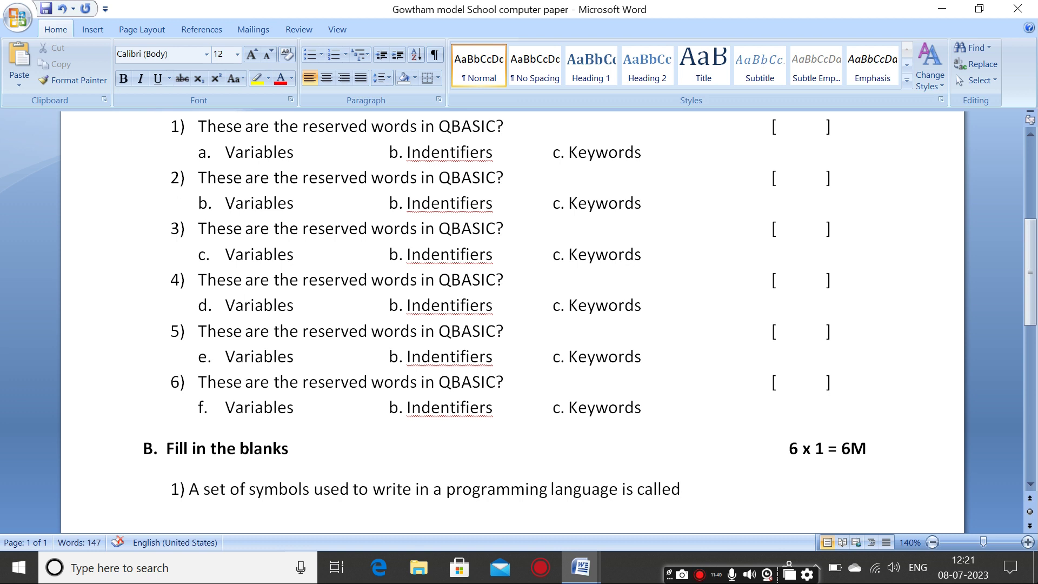
pyautogui.write('______')
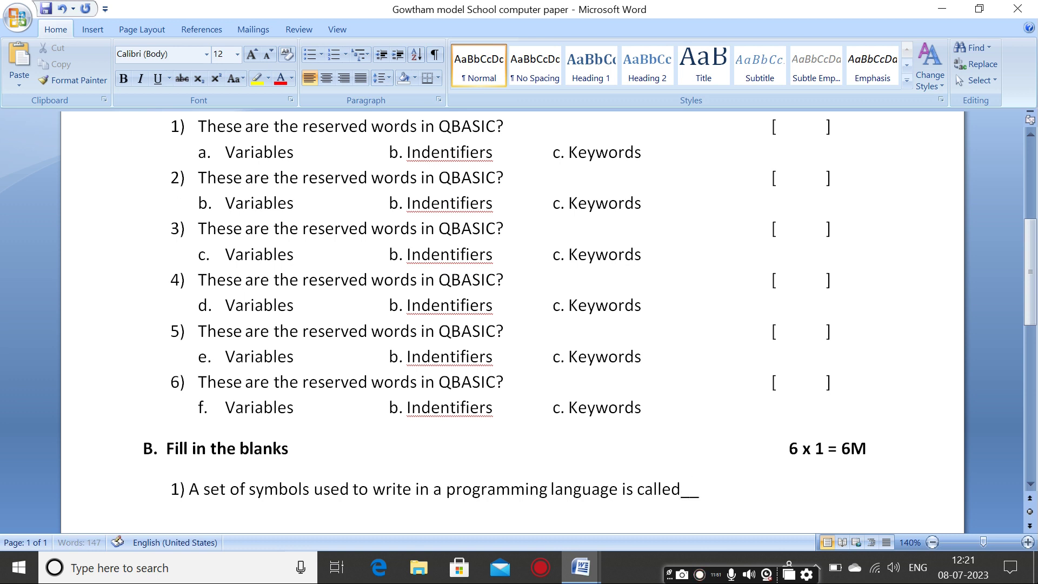
pyautogui.write('_')
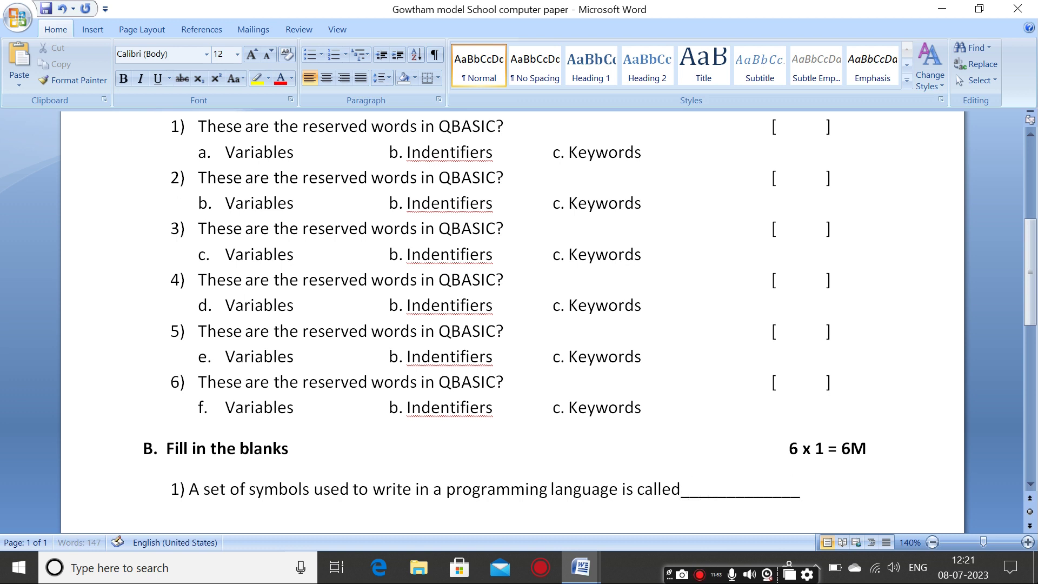
pyautogui.click(186, 488)
pyautogui.write('.')
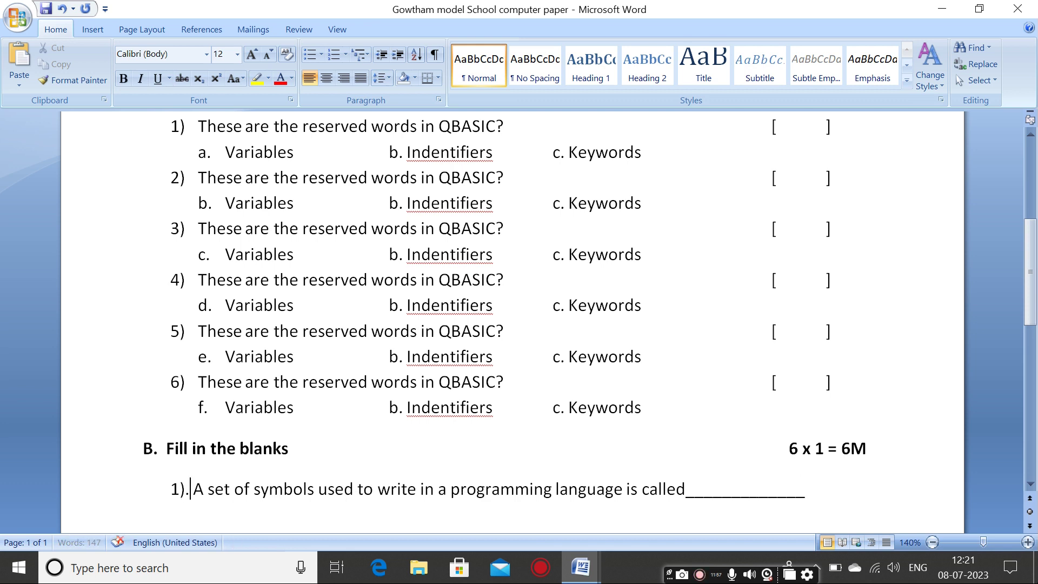
# Step: Duplicate section B's first question on the line below and number the copy 2
pyautogui.moveTo(821, 495); pyautogui.dragTo(171, 495)
pyautogui.hotkey('ctrl', 'c')
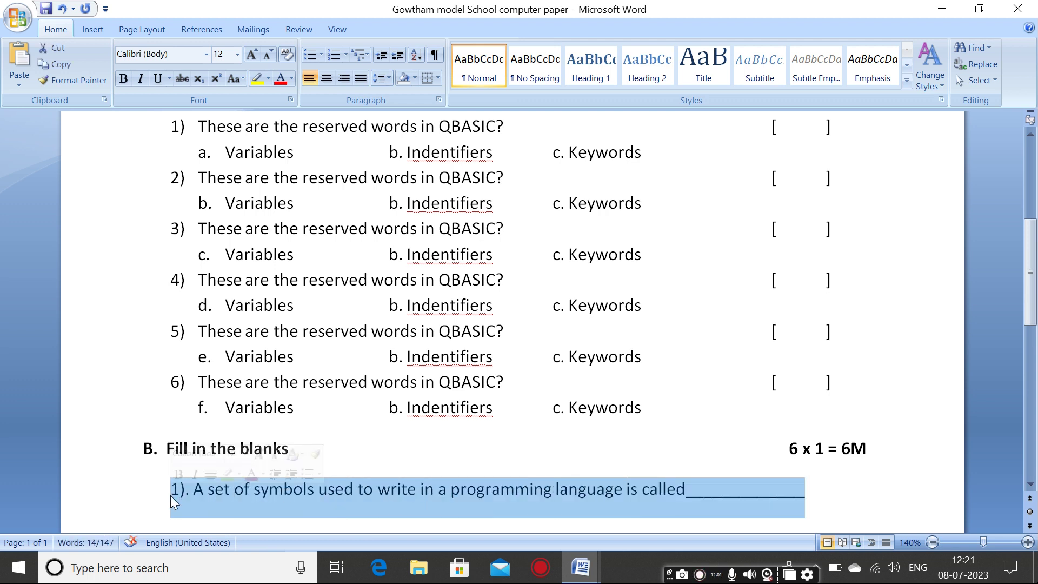
pyautogui.click(832, 492)
pyautogui.press('Return')
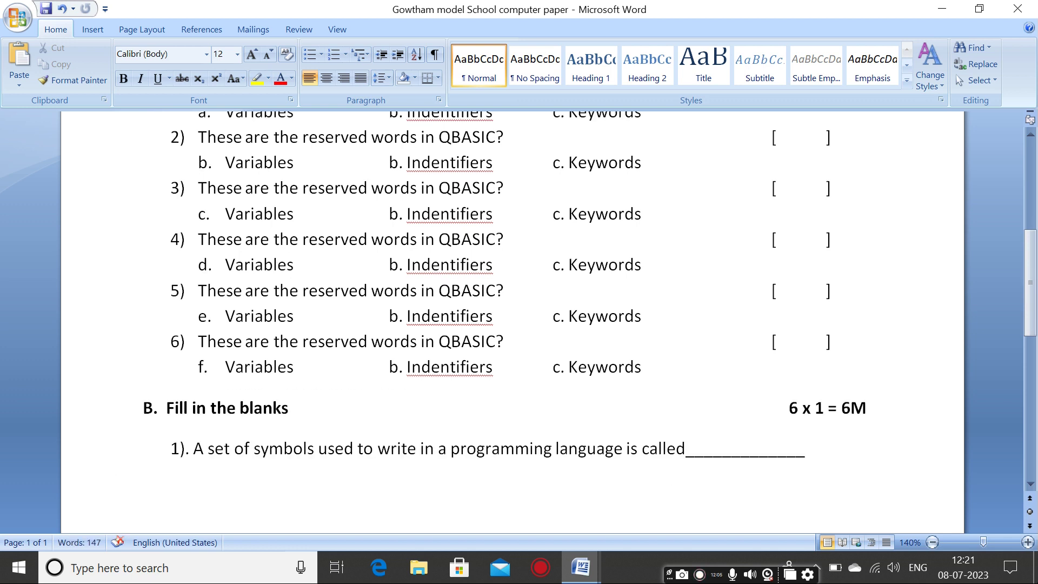
pyautogui.press('BackSpace')
pyautogui.hotkey('ctrl', 'v')
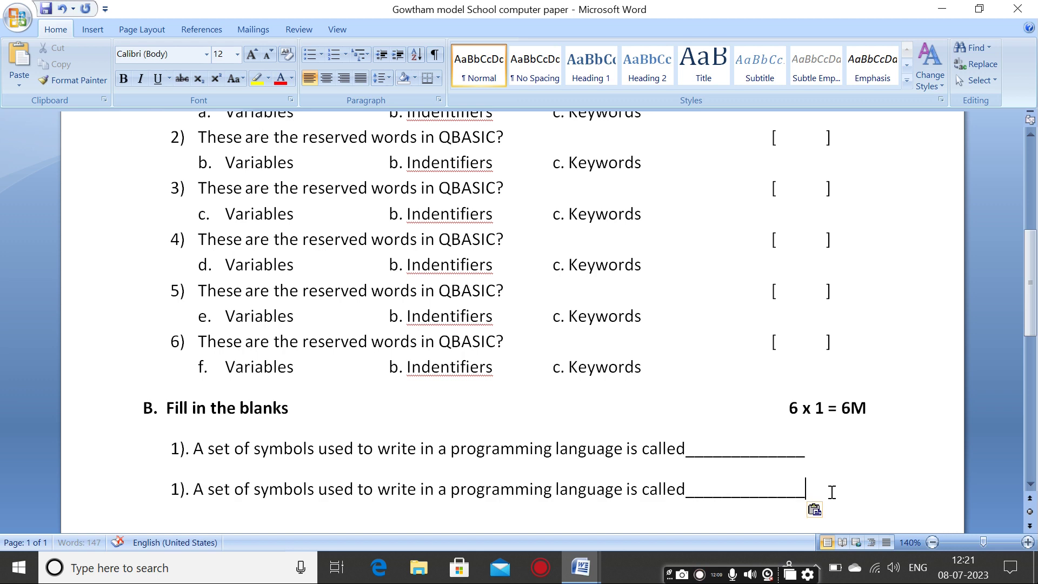
pyautogui.press('Return')
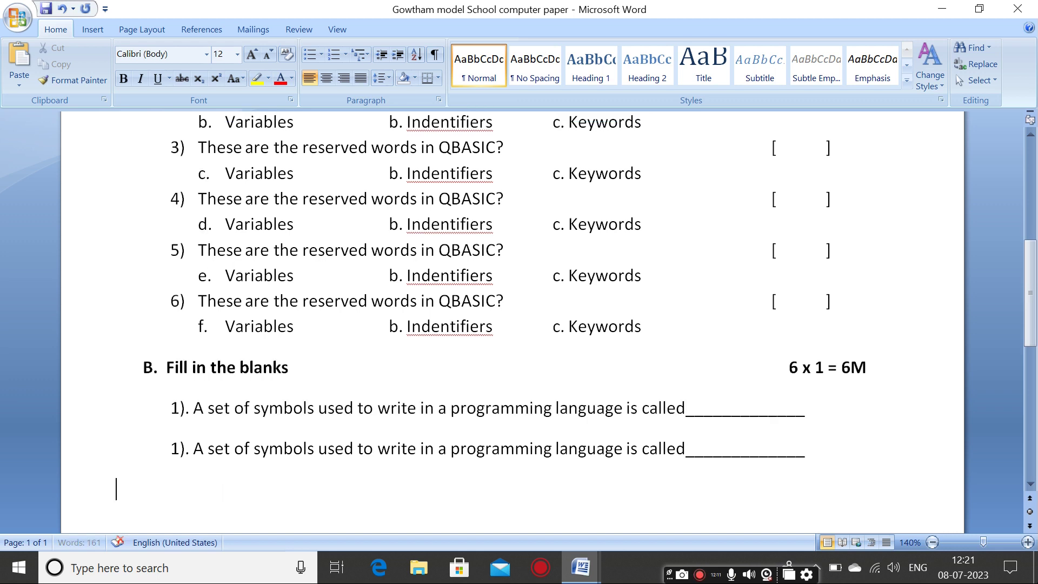
pyautogui.click(172, 449)
pyautogui.press('Delete')
pyautogui.write('2')
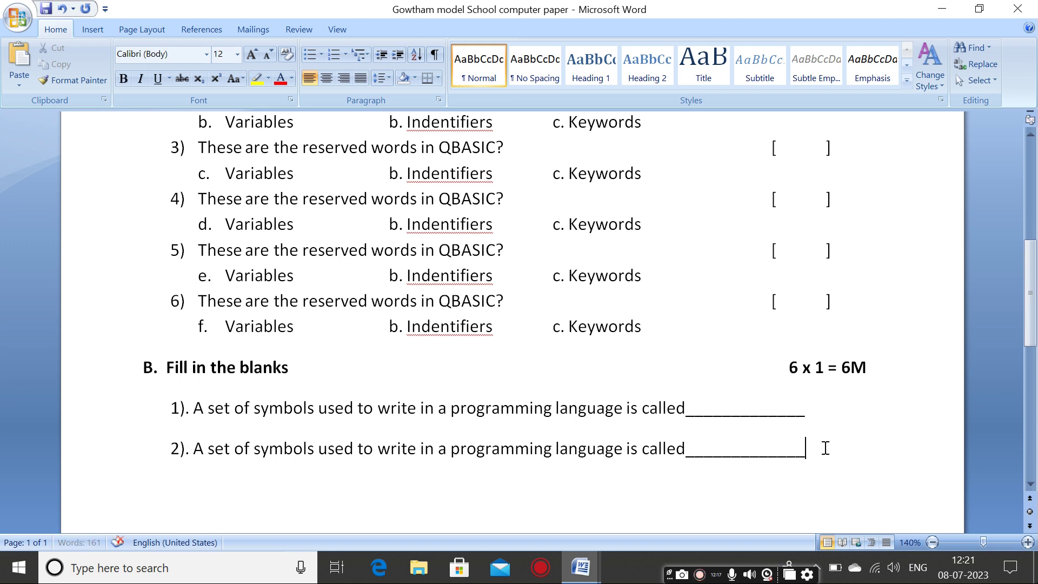
# Step: Add four more indented copies of the fill-in-the-blank question on separate lines below question 2
pyautogui.press('Down')
pyautogui.press('Tab')
pyautogui.write('1). A set of symbols used to write in a programming language is called______________')
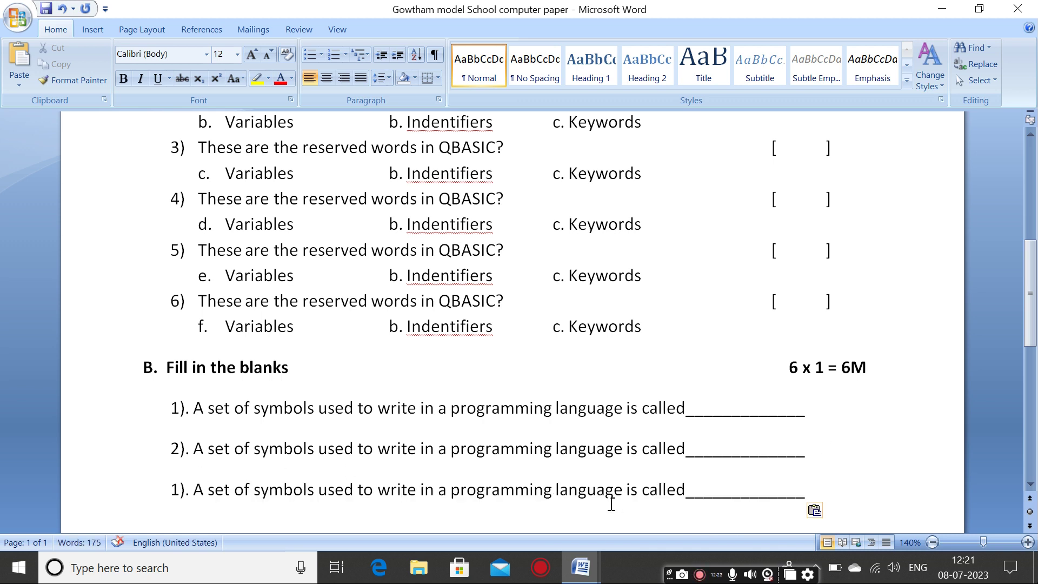
pyautogui.press('Return')
pyautogui.press('Tab')
pyautogui.write('1). A set of symbols used to write in a programming language is called______________')
pyautogui.press('Return')
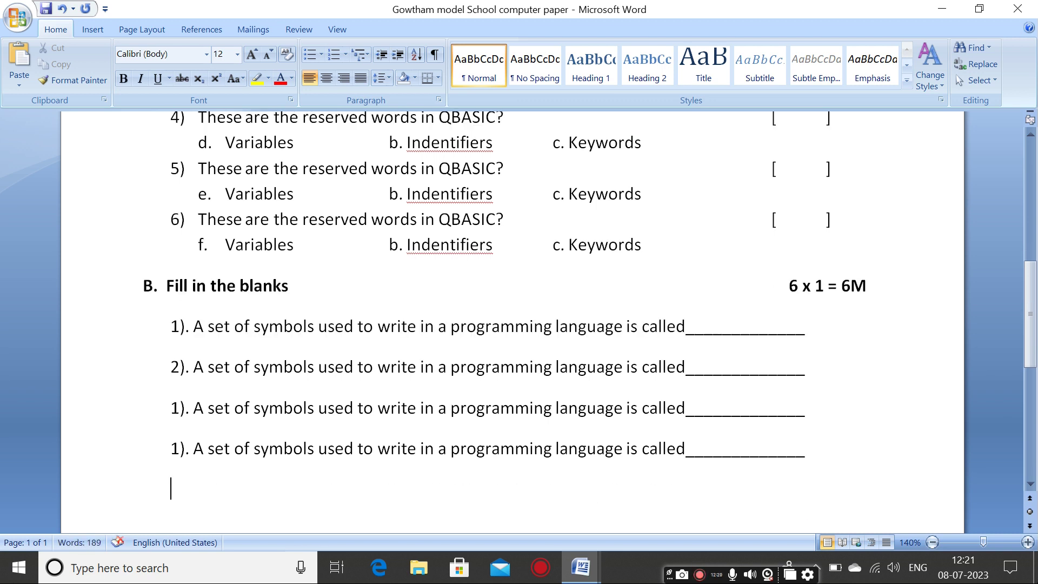
pyautogui.write('1). A set of symbols used to write in a programming language is called______________')
pyautogui.press('Return')
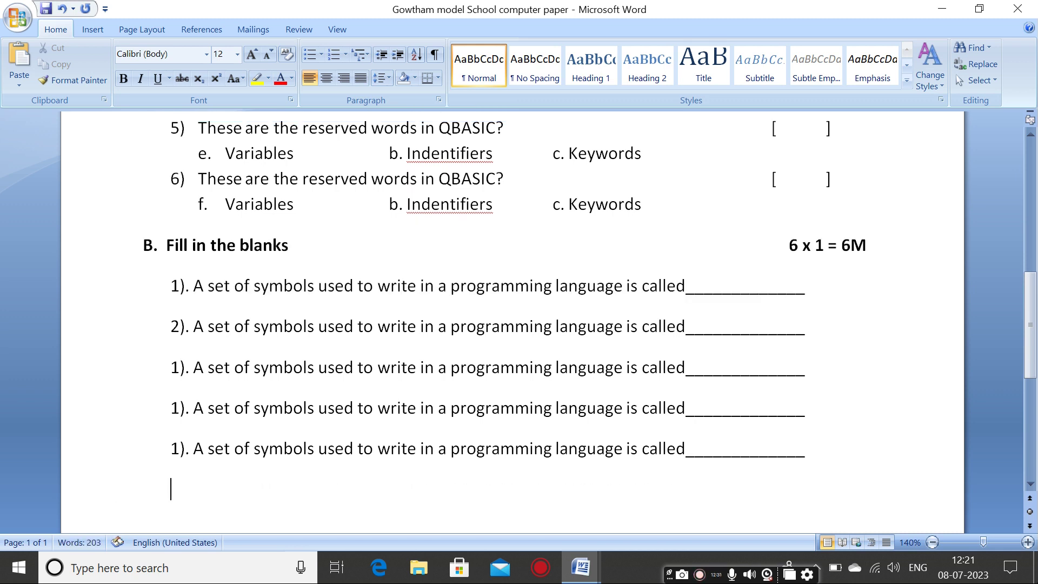
pyautogui.write('1). A set of symbols used to write in a programming language is called______________')
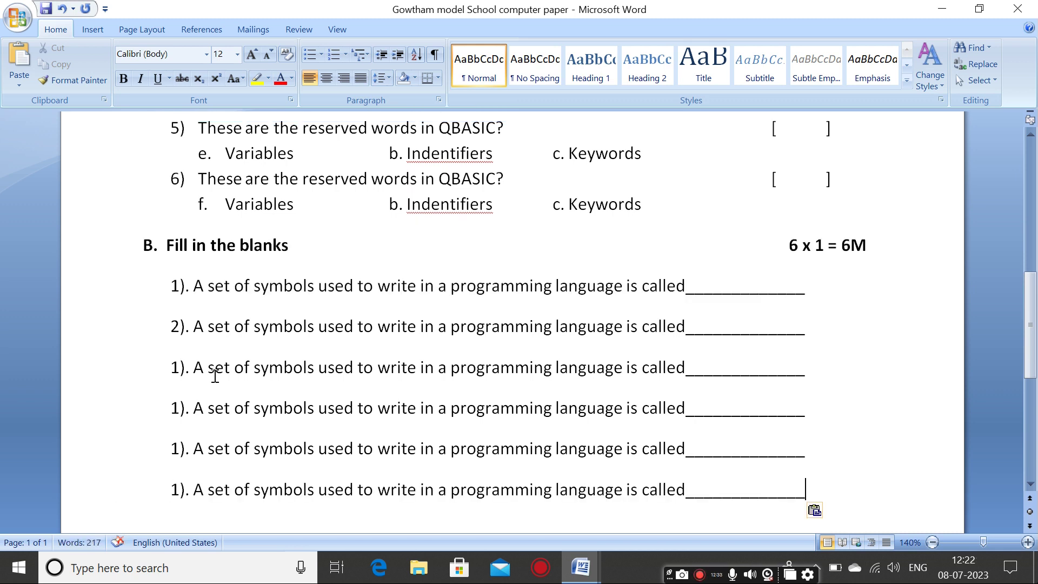
# Step: Renumber the four newest section B questions 3, 4, 5 and 6
pyautogui.moveTo(179, 366); pyautogui.dragTo(174, 365)
pyautogui.write('3')
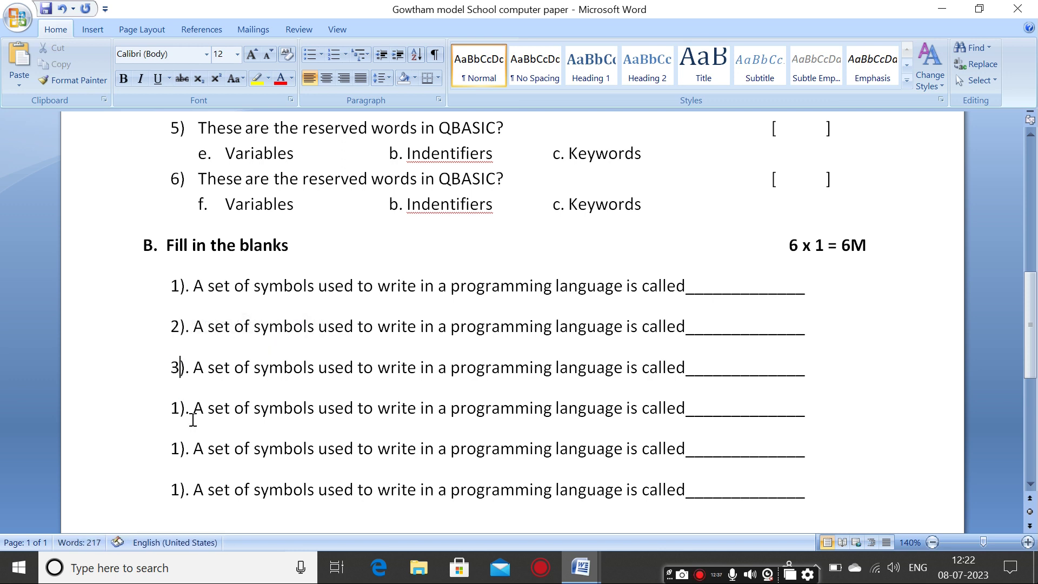
pyautogui.moveTo(179, 406); pyautogui.dragTo(169, 413)
pyautogui.write('3')
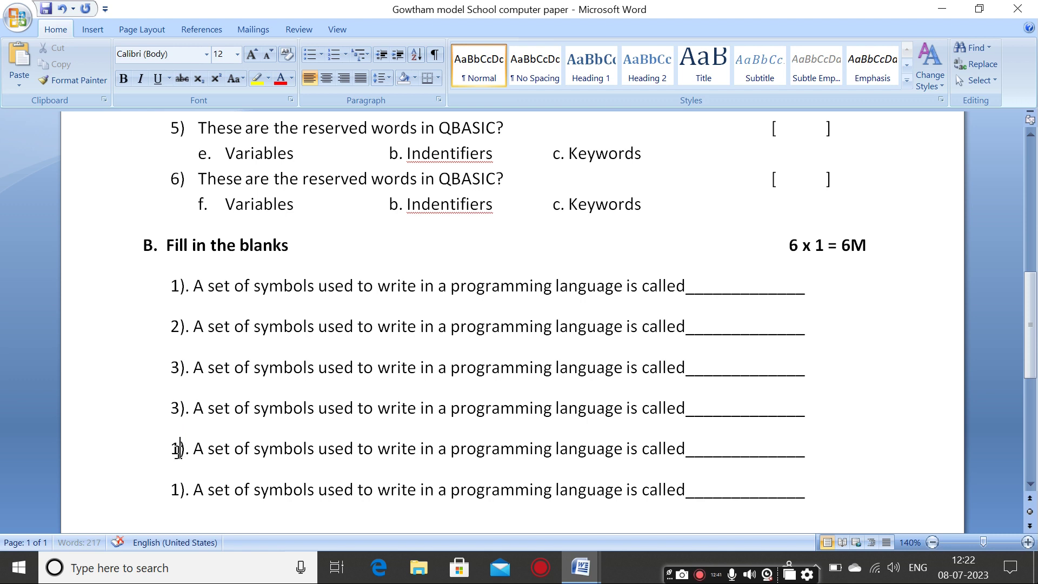
pyautogui.moveTo(179, 446); pyautogui.dragTo(170, 452)
pyautogui.write('3')
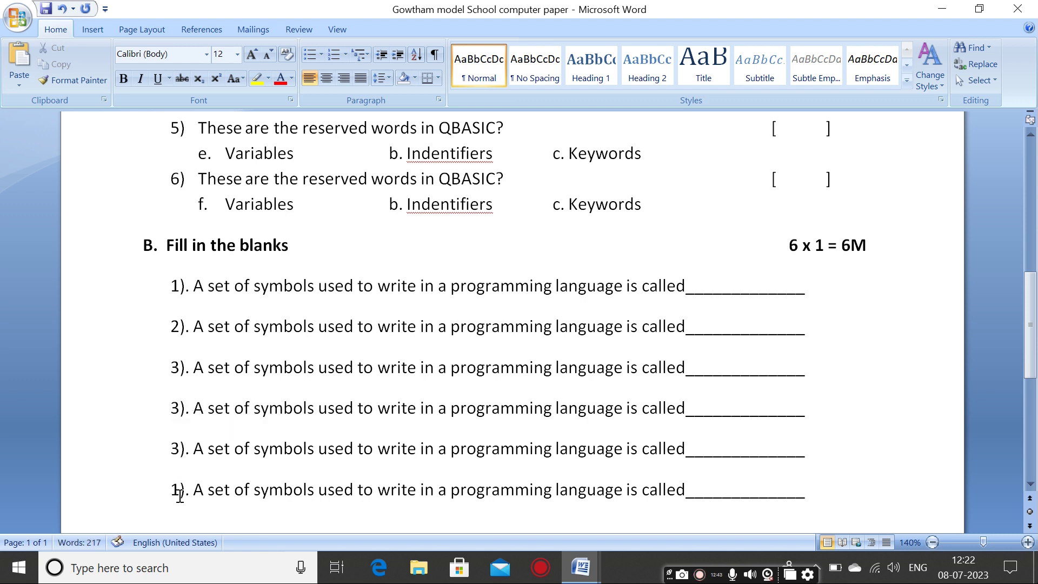
pyautogui.moveTo(179, 404); pyautogui.dragTo(175, 406)
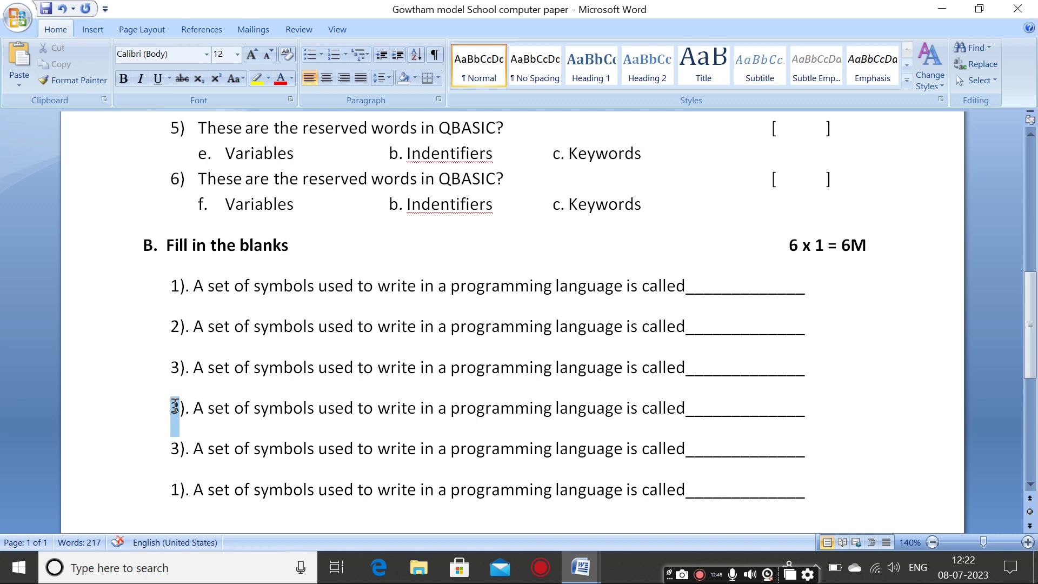
pyautogui.write('4')
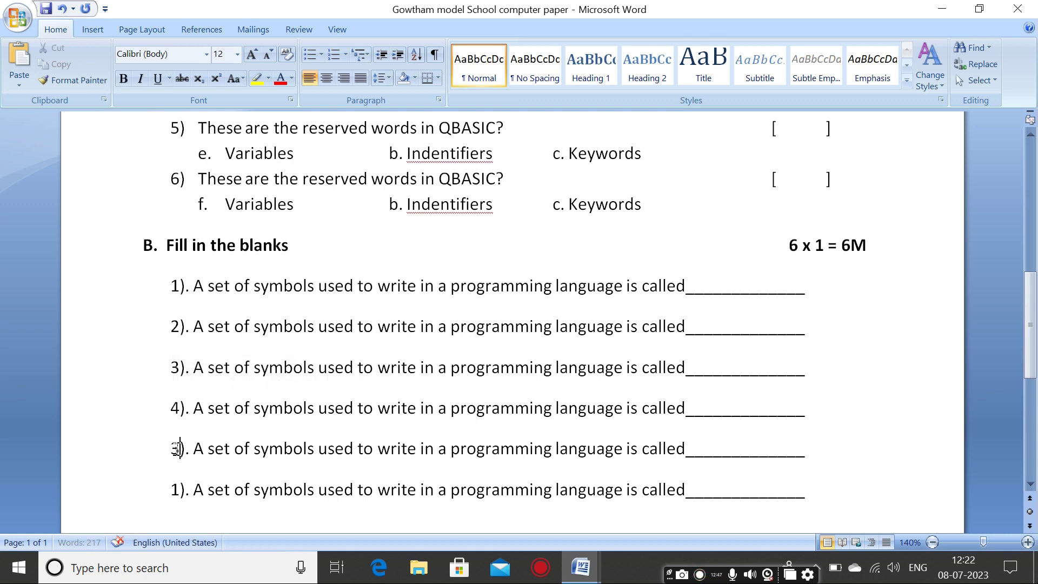
pyautogui.moveTo(179, 449); pyautogui.dragTo(171, 452)
pyautogui.write('5')
pyautogui.moveTo(179, 489); pyautogui.dragTo(172, 492)
pyautogui.write('6')
# Step: Copy the section B heading with its marks onto the line below question 6
pyautogui.scroll(-2, 274, 435)
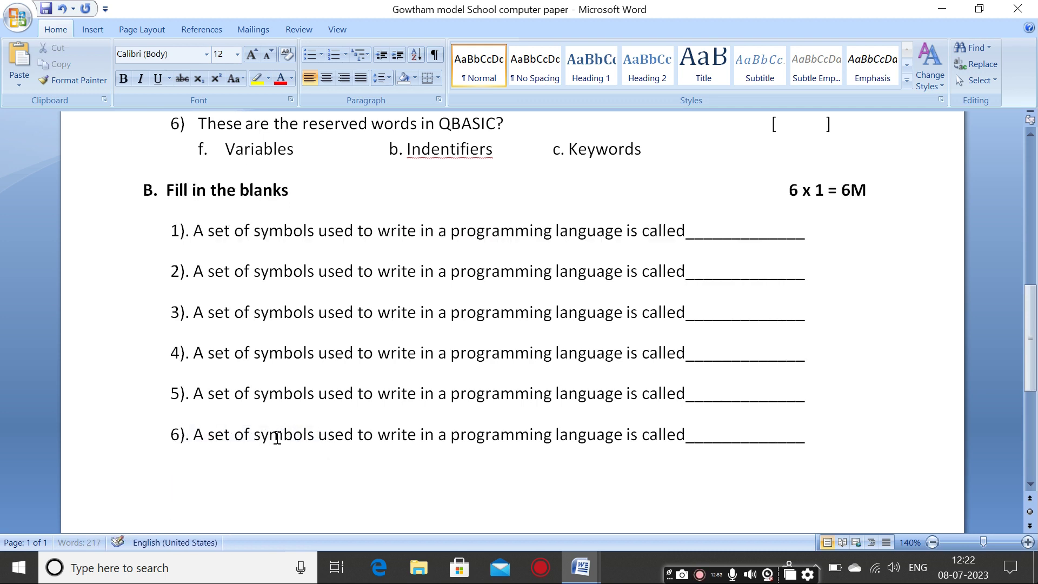
pyautogui.scroll(6, 278, 437)
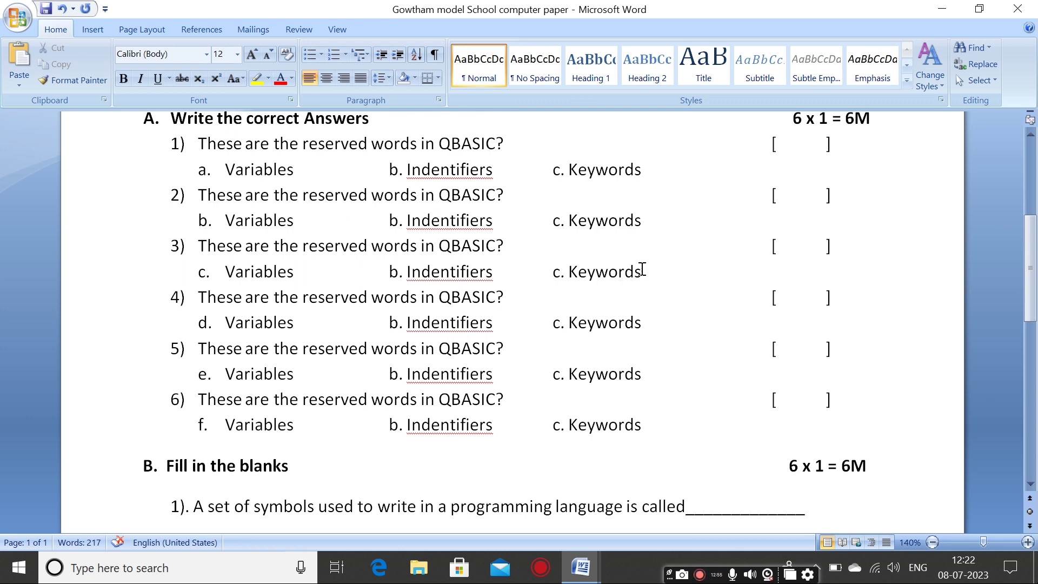
pyautogui.scroll(-7, 804, 468)
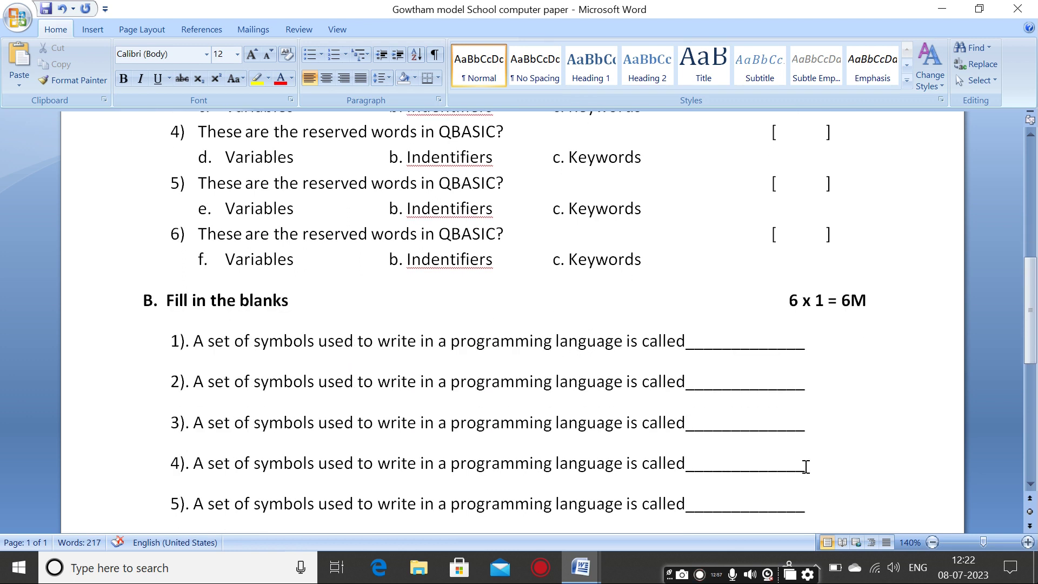
pyautogui.click(184, 374)
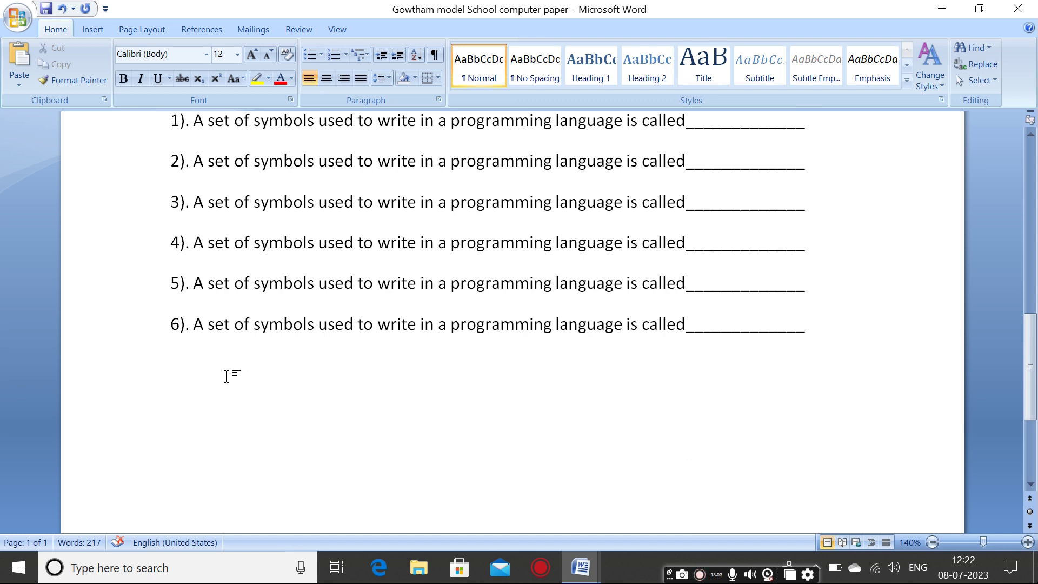
pyautogui.scroll(3, 226, 377)
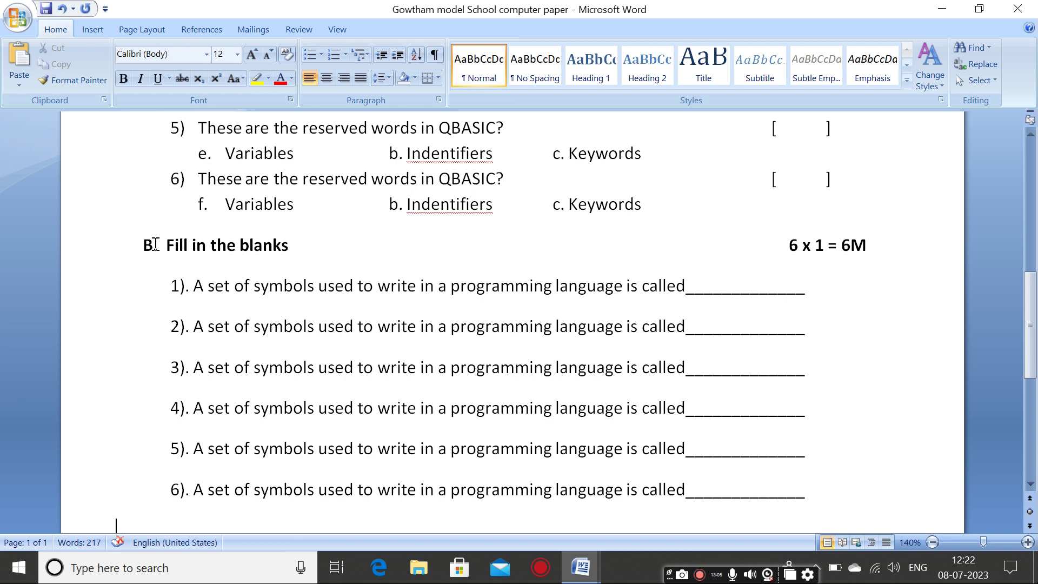
pyautogui.moveTo(147, 245); pyautogui.dragTo(872, 246)
pyautogui.hotkey('ctrl', 'c')
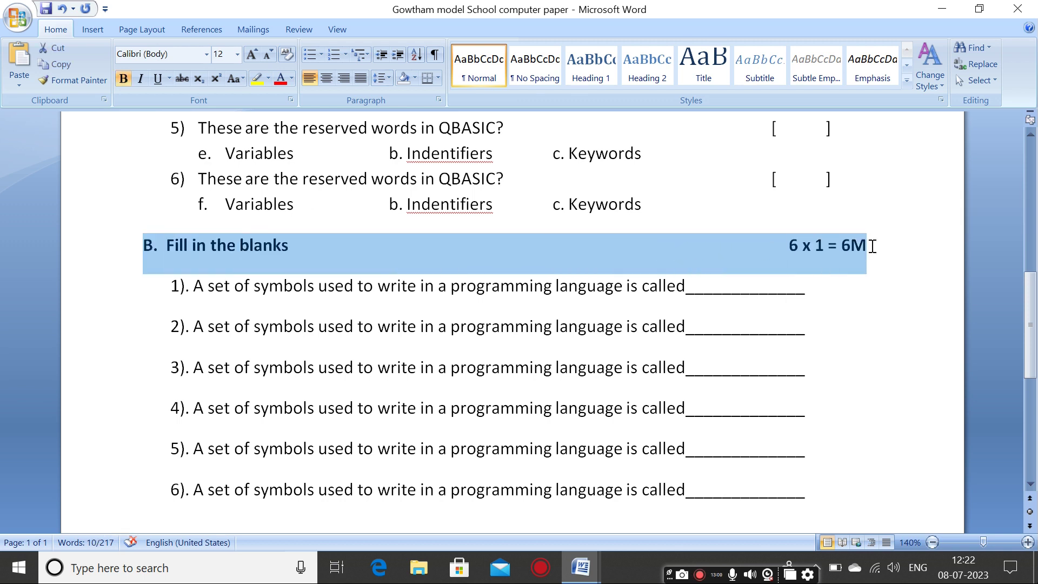
pyautogui.scroll(-5, 797, 308)
pyautogui.click(171, 265)
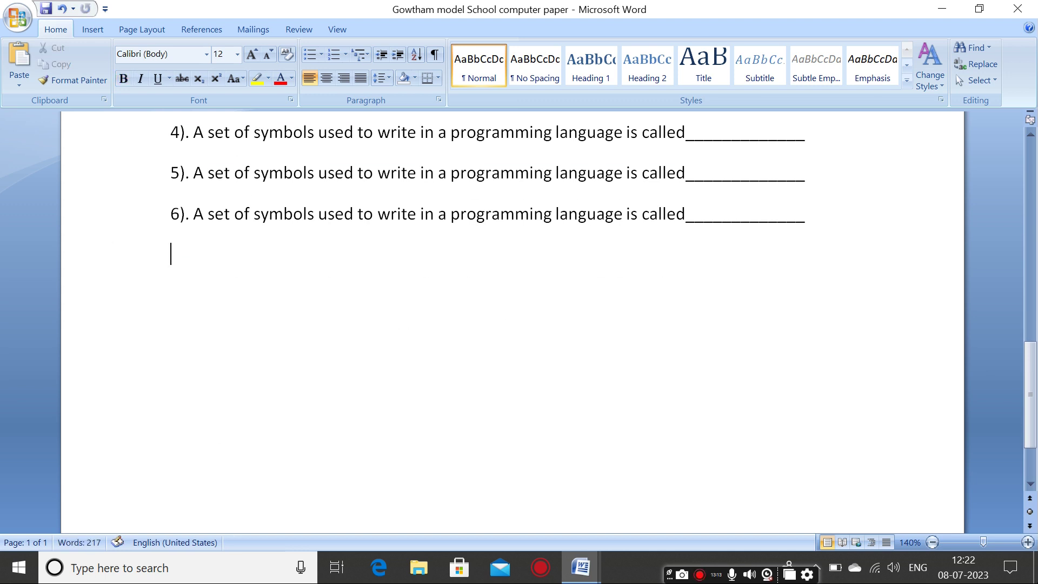
pyautogui.hotkey('ctrl', 'v')
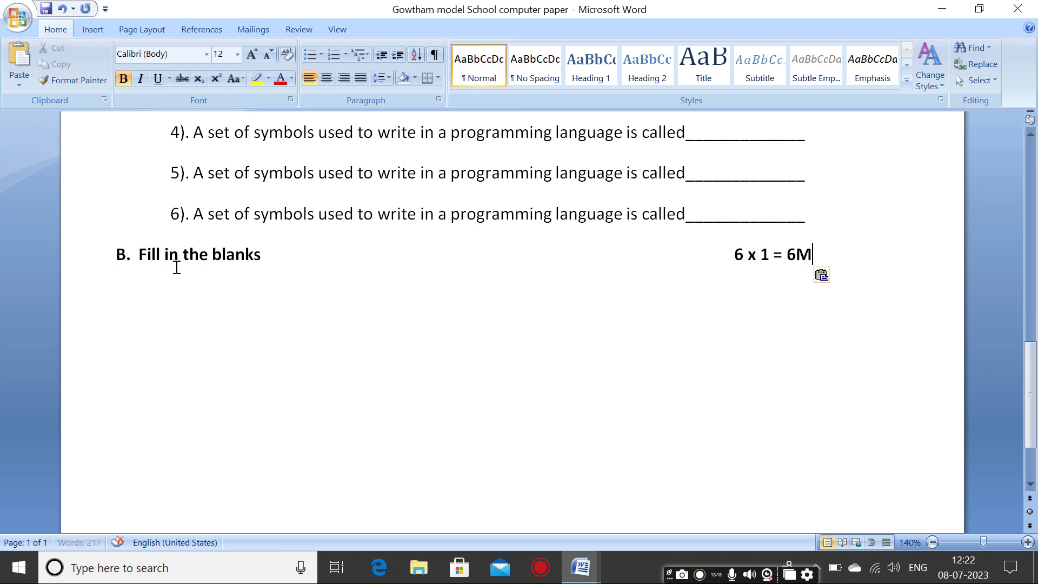
# Step: Indent the copied heading below question 6 slightly and change its section letter to C
pyautogui.click(115, 254)
pyautogui.moveTo(147, 256); pyautogui.dragTo(133, 253)
pyautogui.write('c')
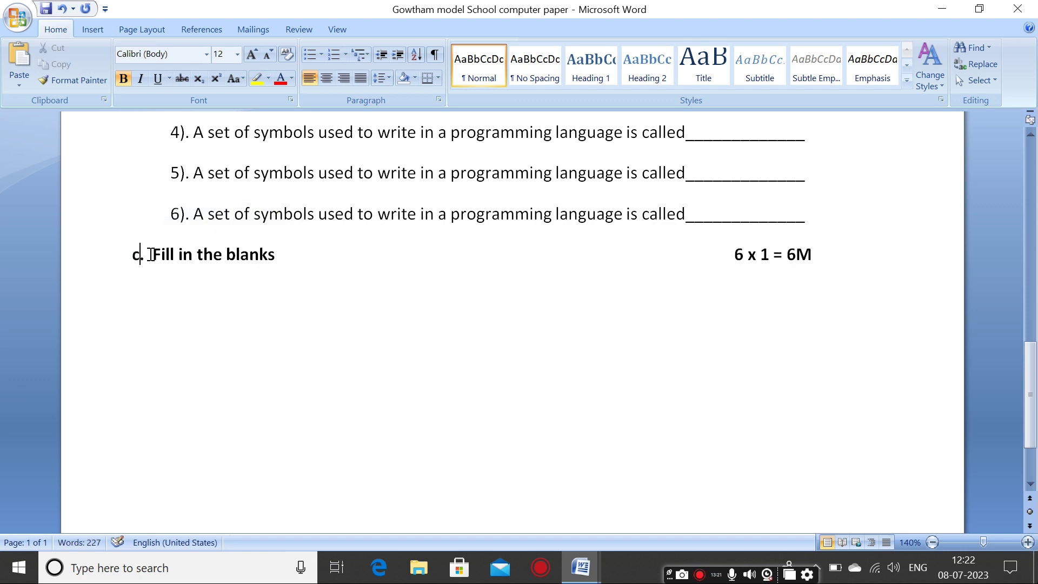
pyautogui.press('BackSpace')
pyautogui.write('C')
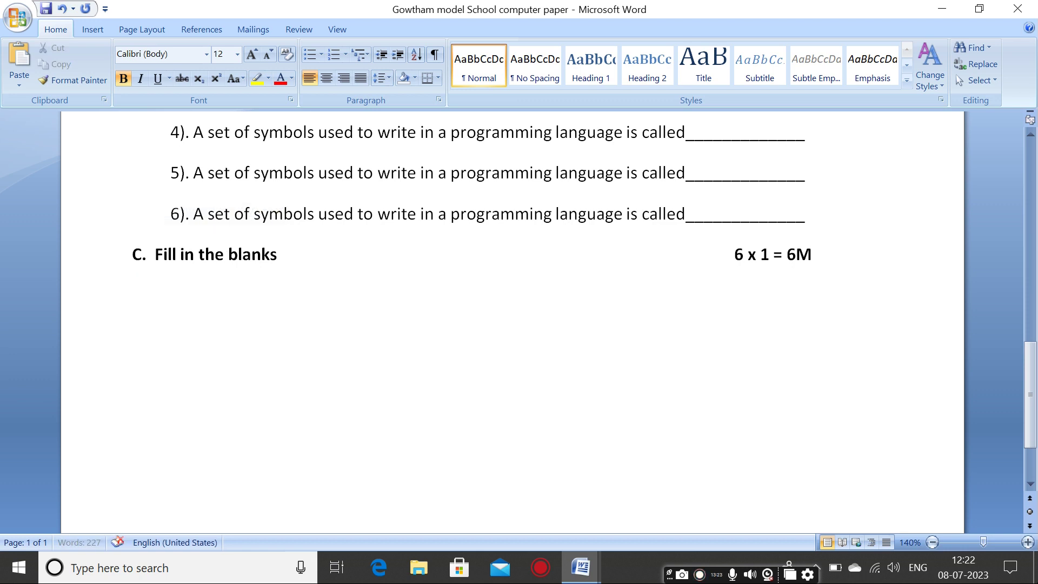
# Step: Replace section C's heading text with "Answer all Questions" and remove the marks from that line
pyautogui.moveTo(157, 253); pyautogui.dragTo(283, 263)
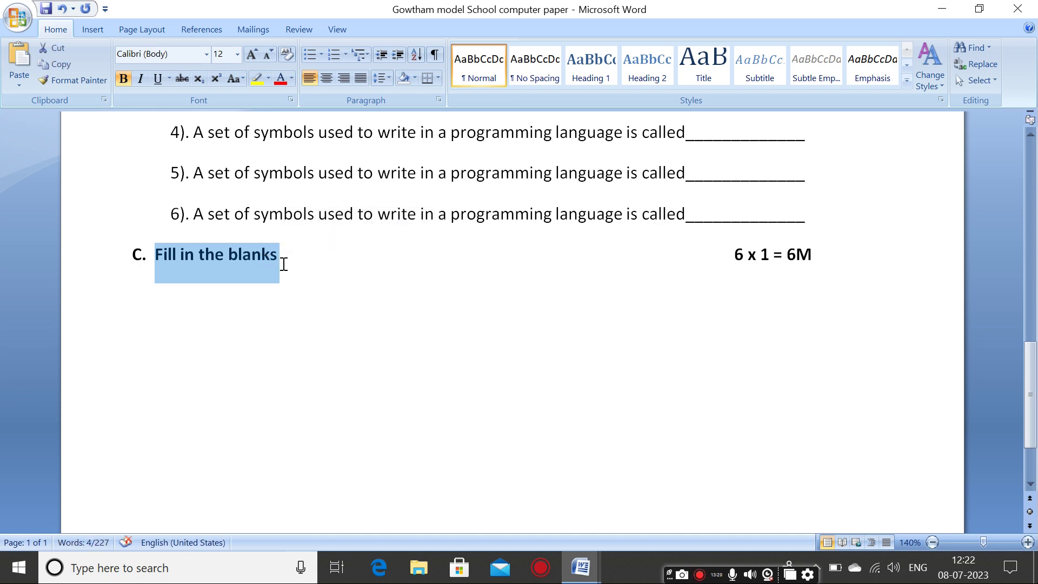
pyautogui.write('Ans')
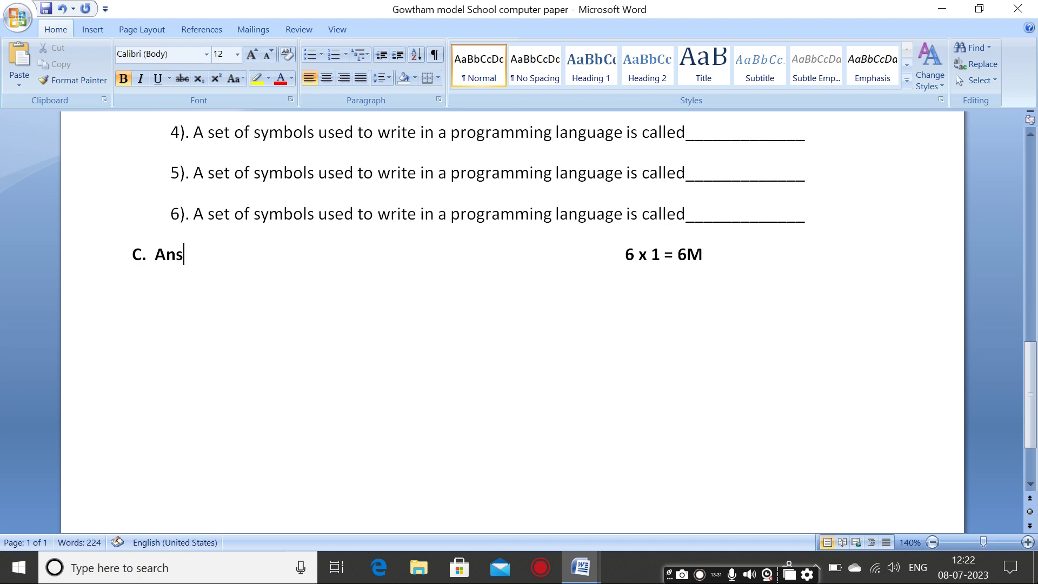
pyautogui.write('wer a')
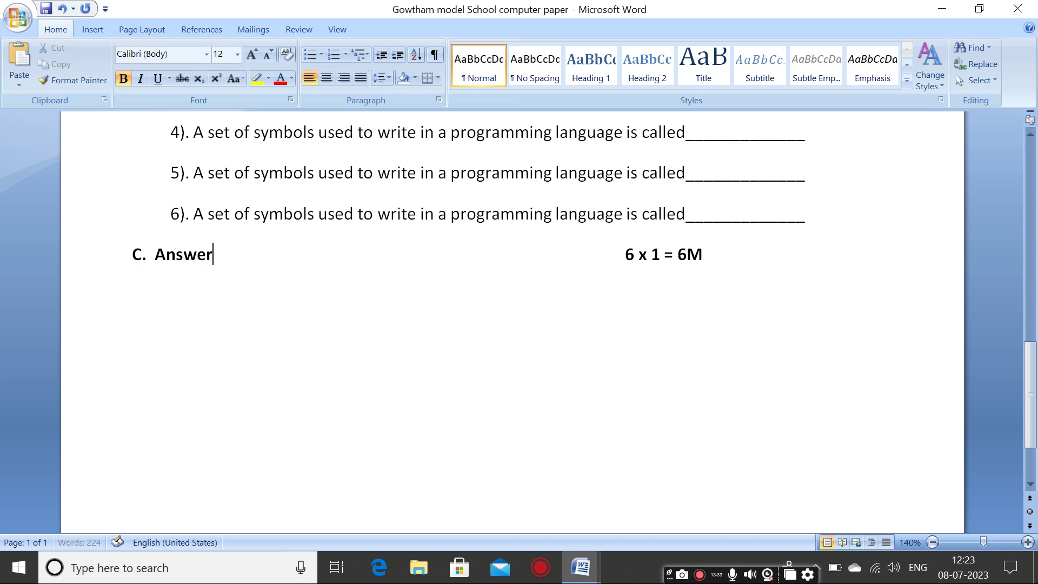
pyautogui.write('ll')
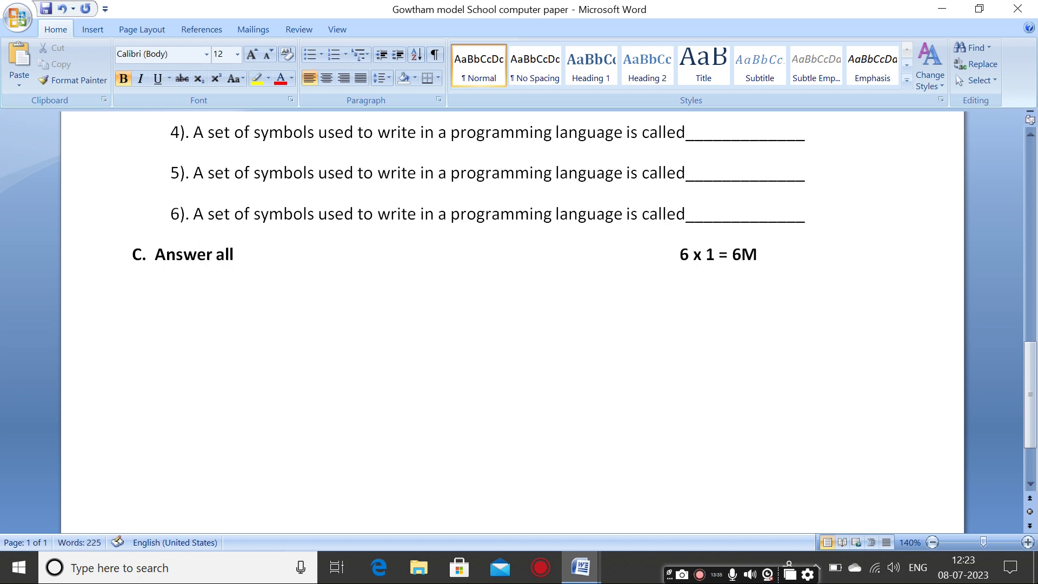
pyautogui.write(' Questions')
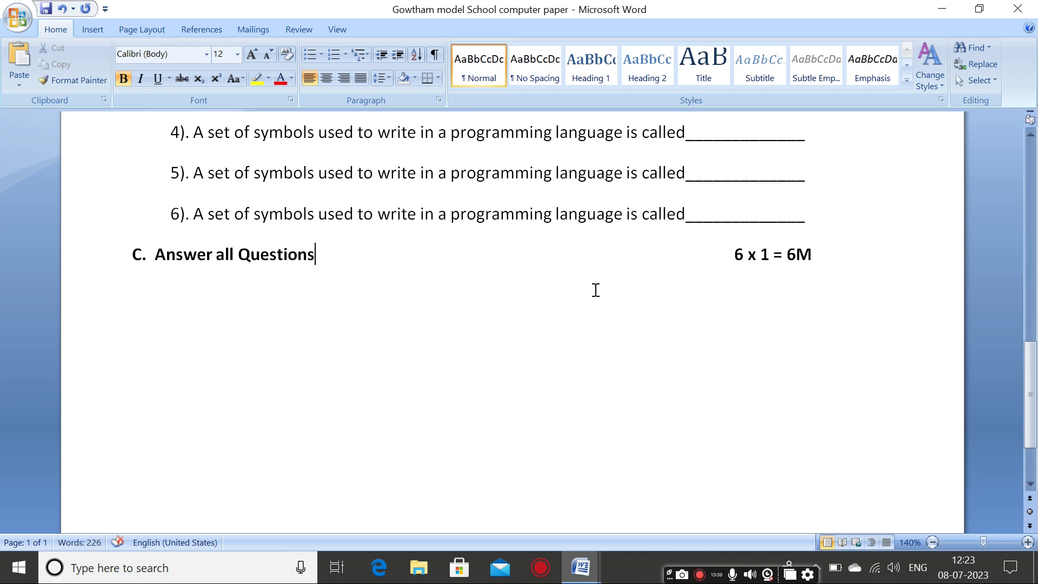
pyautogui.moveTo(726, 256); pyautogui.dragTo(864, 260)
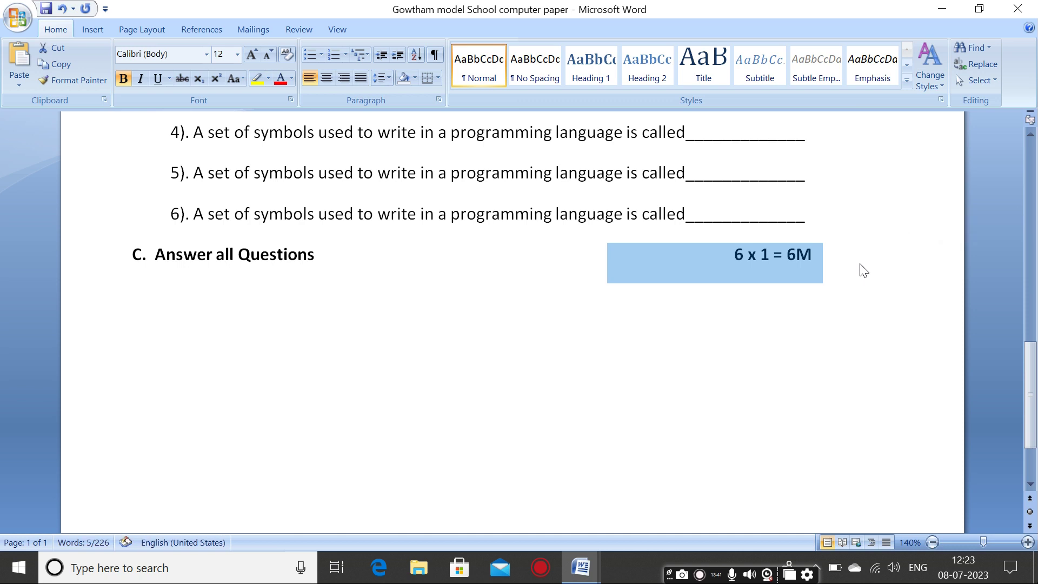
pyautogui.press('Delete')
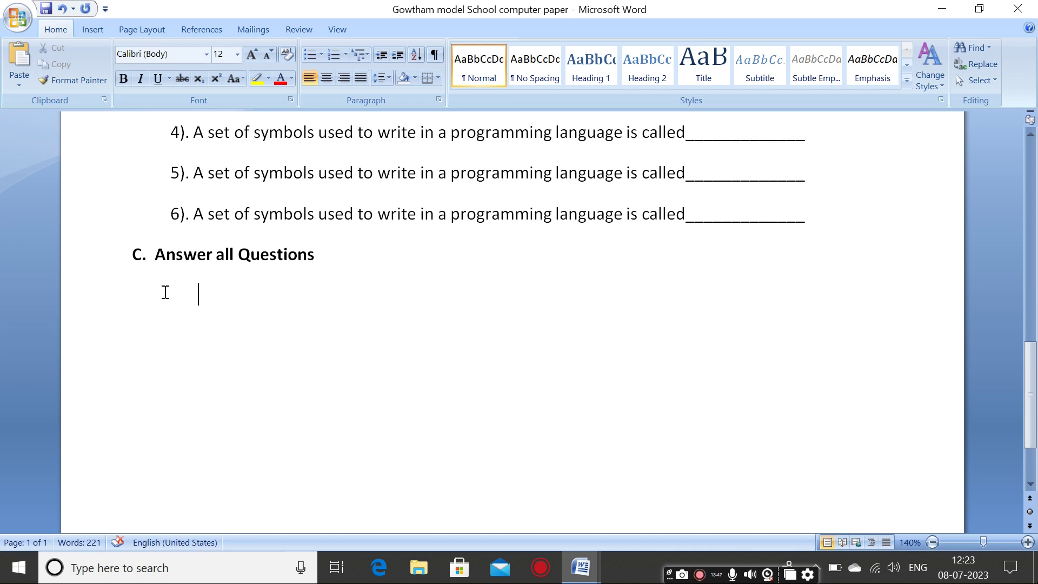
# Step: Start an indented line numbered "1)" below the section C heading, without bold
pyautogui.click(198, 291)
pyautogui.press('Down')
pyautogui.write('1)')
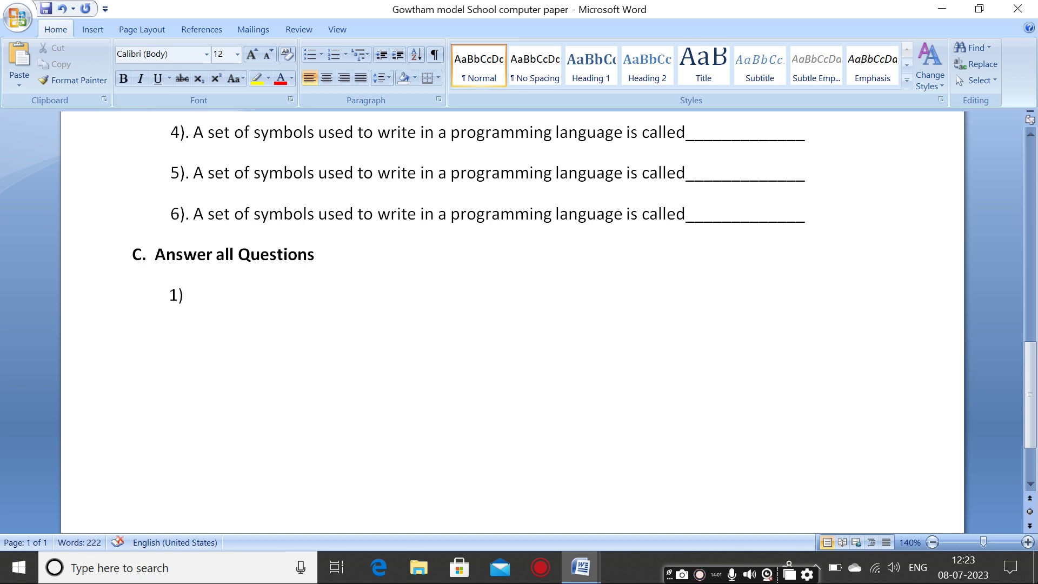
# Step: Complete the line as "1) Write about Logical operators?" with "8M" spaced far over toward the marks column
pyautogui.write(' Write abu')
pyautogui.press('BackSpace')
pyautogui.write('out ')
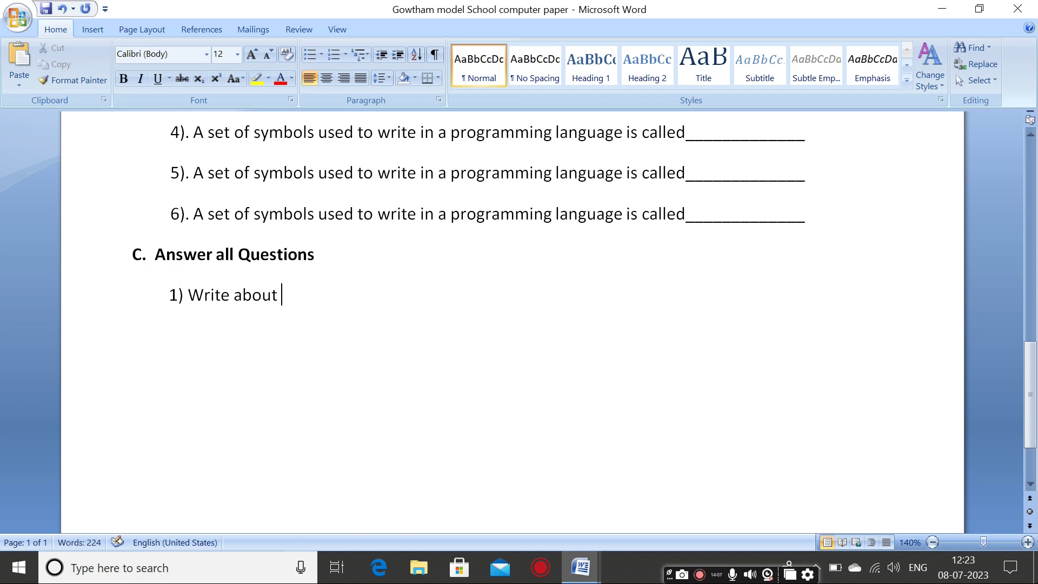
pyautogui.write('Logical operatio')
pyautogui.press('BackSpace')
pyautogui.press('BackSpace')
pyautogui.write('r')
pyautogui.press('BackSpace')
pyautogui.write('ors?')
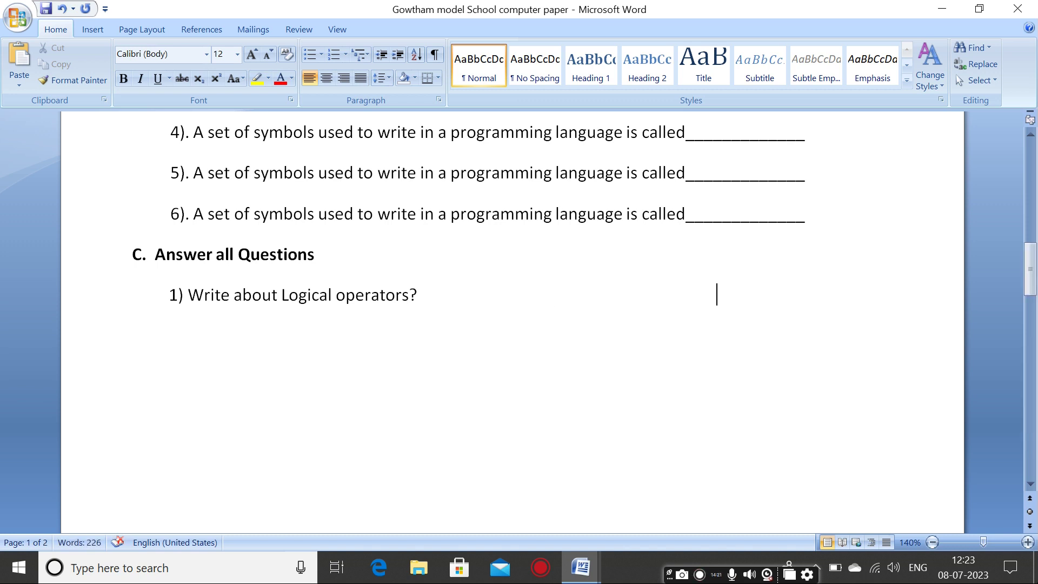
pyautogui.write('                                                                                                             8M')
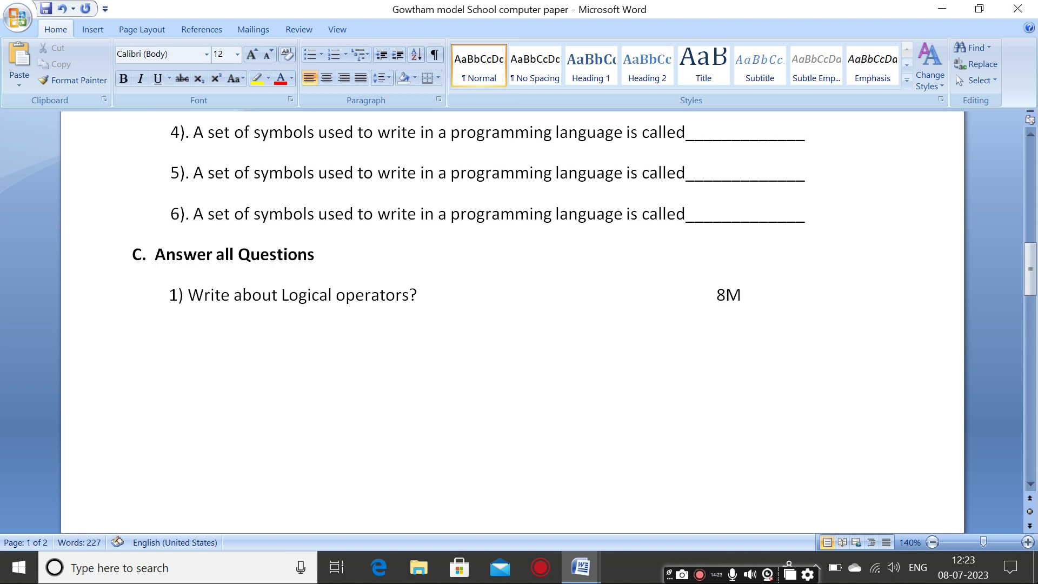
# Step: Add an indented question 2) to section C using a copy of question 1's text and marks
pyautogui.press('Tab')
pyautogui.write('2)')
pyautogui.moveTo(189, 296); pyautogui.dragTo(749, 296)
pyautogui.hotkey('ctrl', 'c')
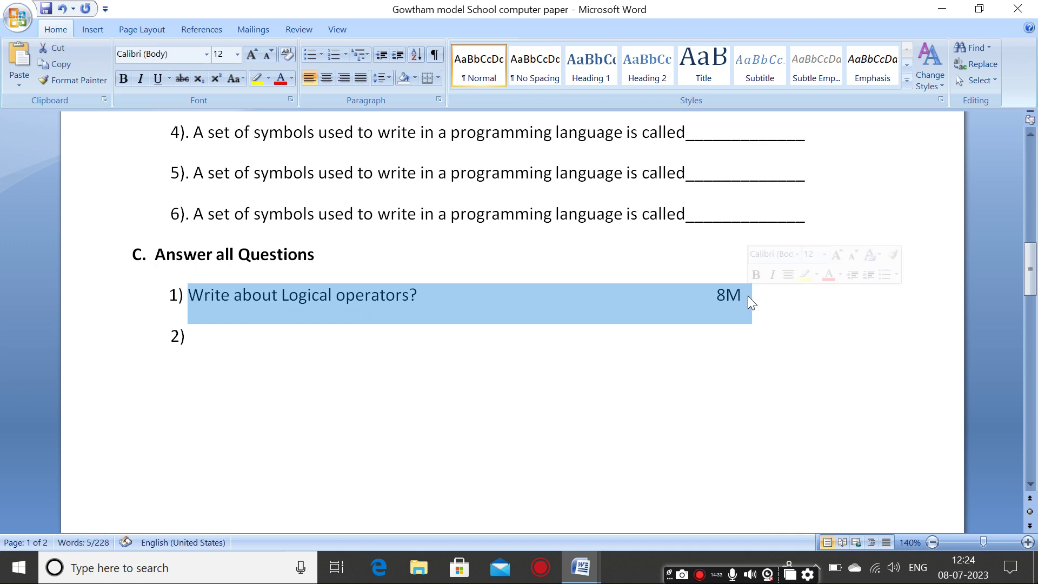
pyautogui.click(215, 339)
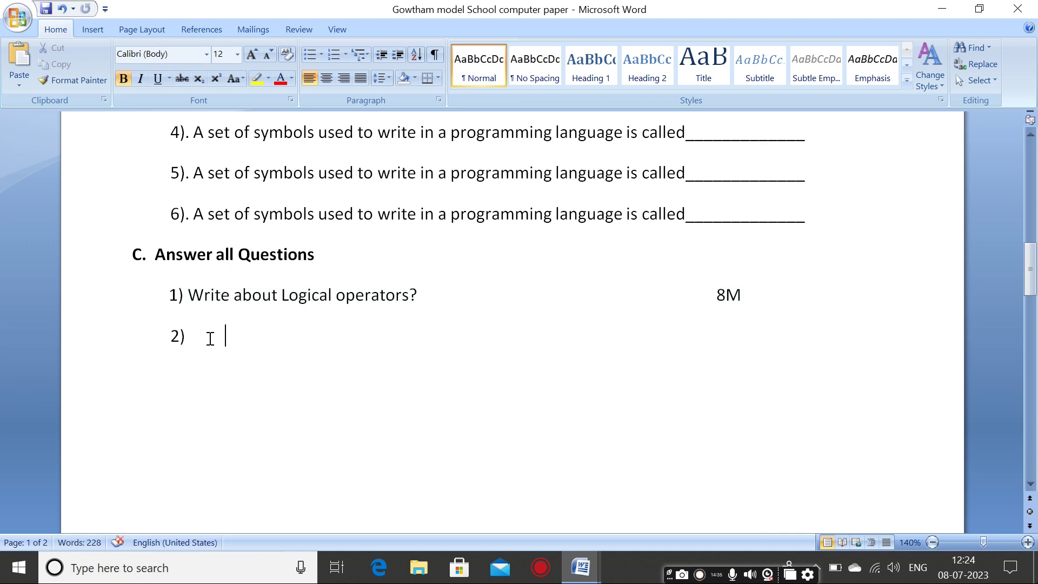
pyautogui.click(190, 338)
pyautogui.hotkey('ctrl', 'v')
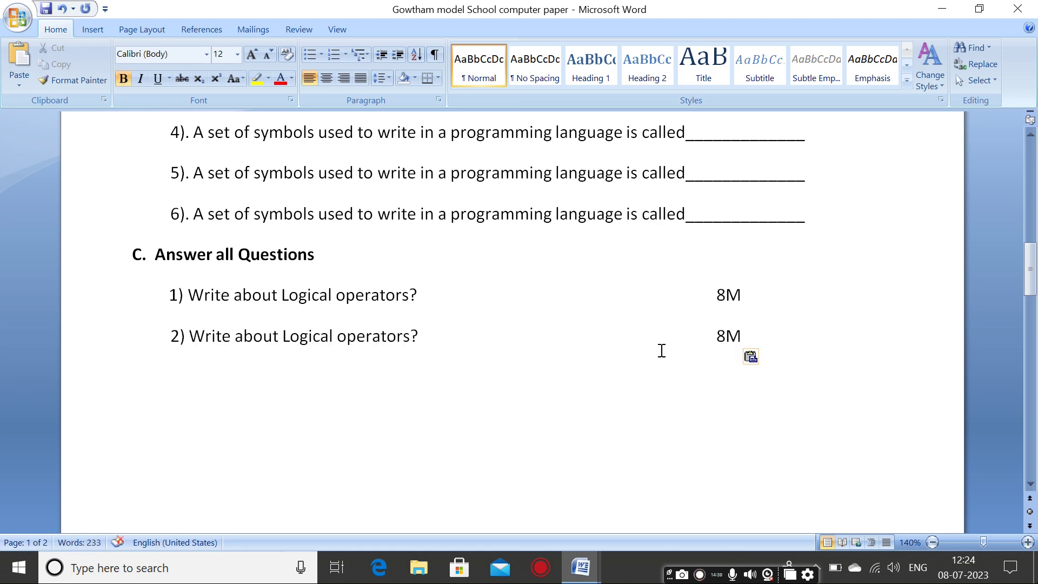
# Step: Change the marks of section C's second question to 5M
pyautogui.click(726, 335)
pyautogui.moveTo(726, 335); pyautogui.dragTo(716, 337)
pyautogui.write('5')
# Step: Shift the 8M and 5M marks in section C one tab stop further toward the right margin
pyautogui.scroll(12, 636, 342)
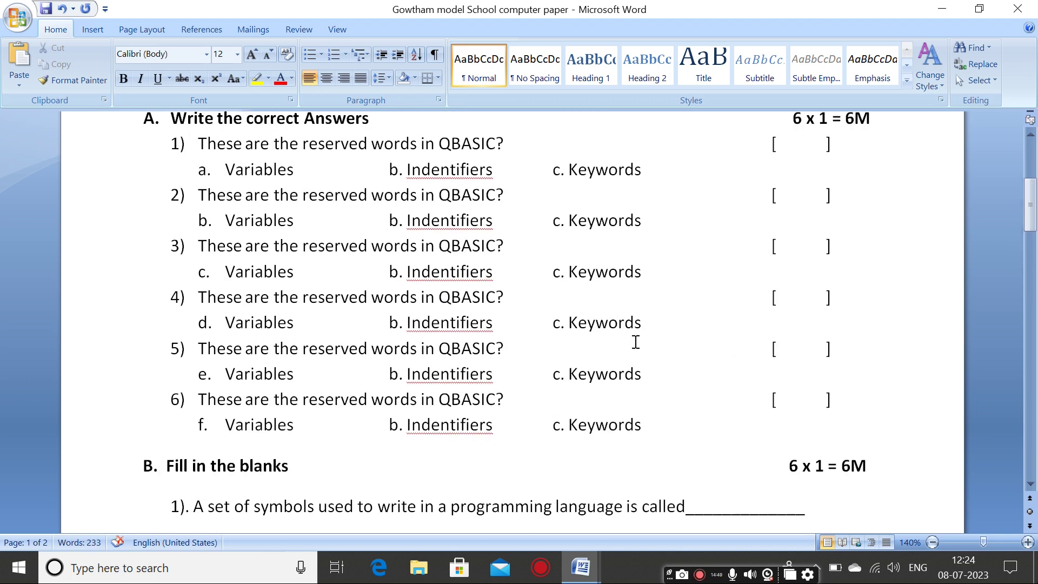
pyautogui.scroll(-12, 636, 342)
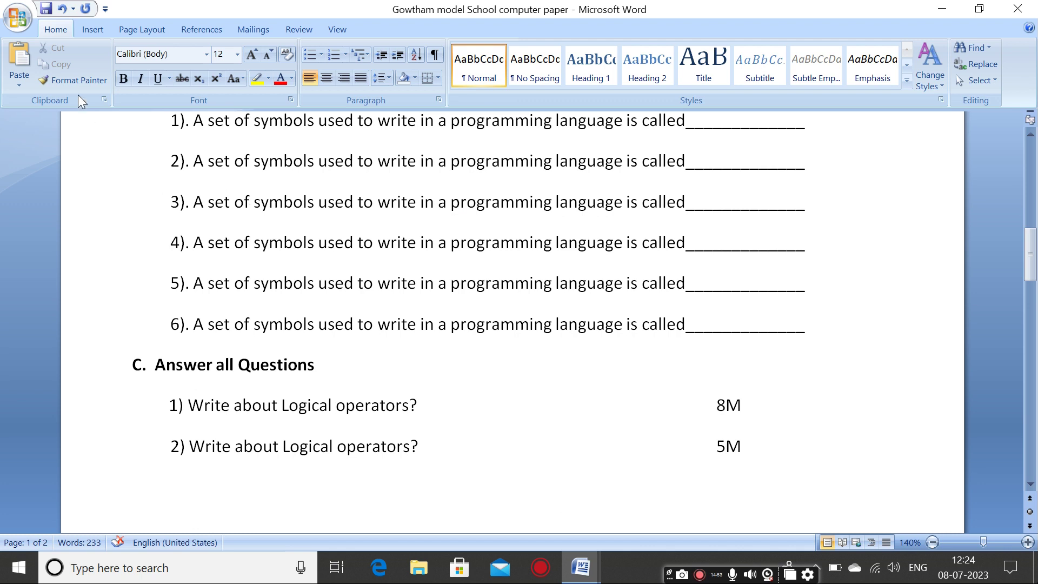
pyautogui.scroll(3, 712, 371)
pyautogui.scroll(-3, 714, 370)
pyautogui.press('Tab')
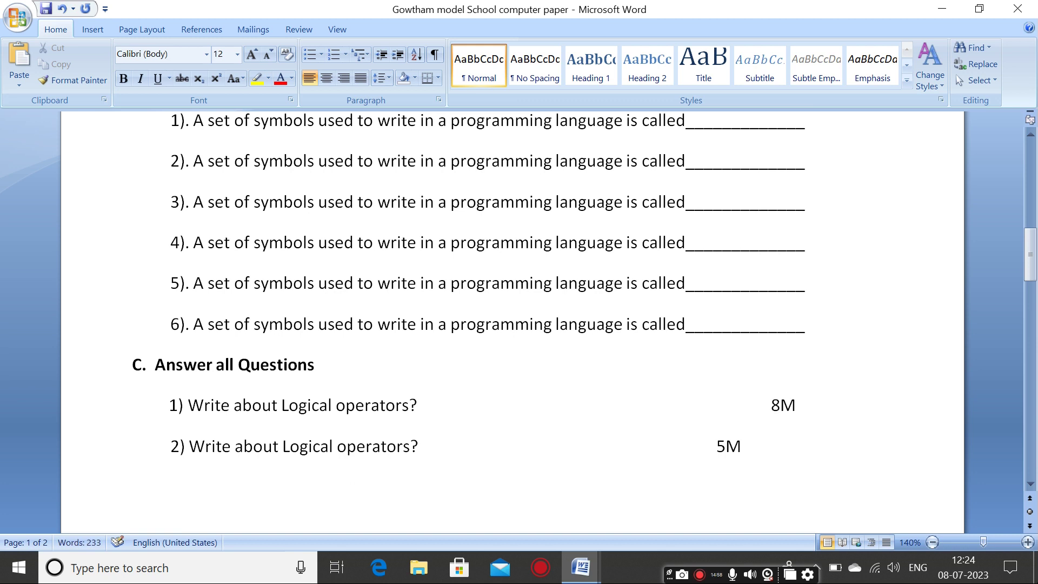
pyautogui.click(715, 447)
pyautogui.press('Tab')
pyautogui.scroll(6, 791, 419)
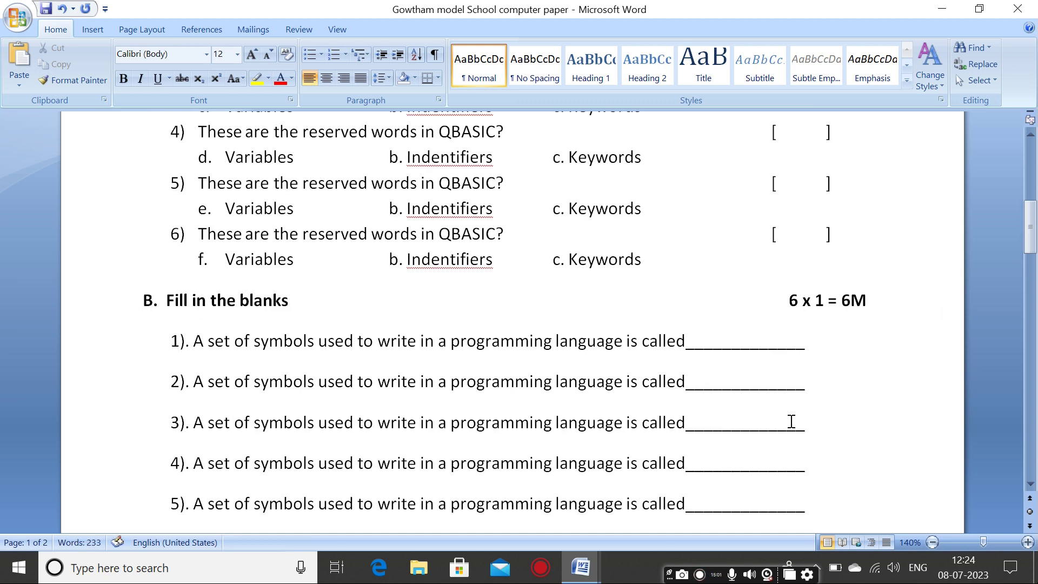
pyautogui.scroll(4, 858, 301)
pyautogui.scroll(-10, 857, 298)
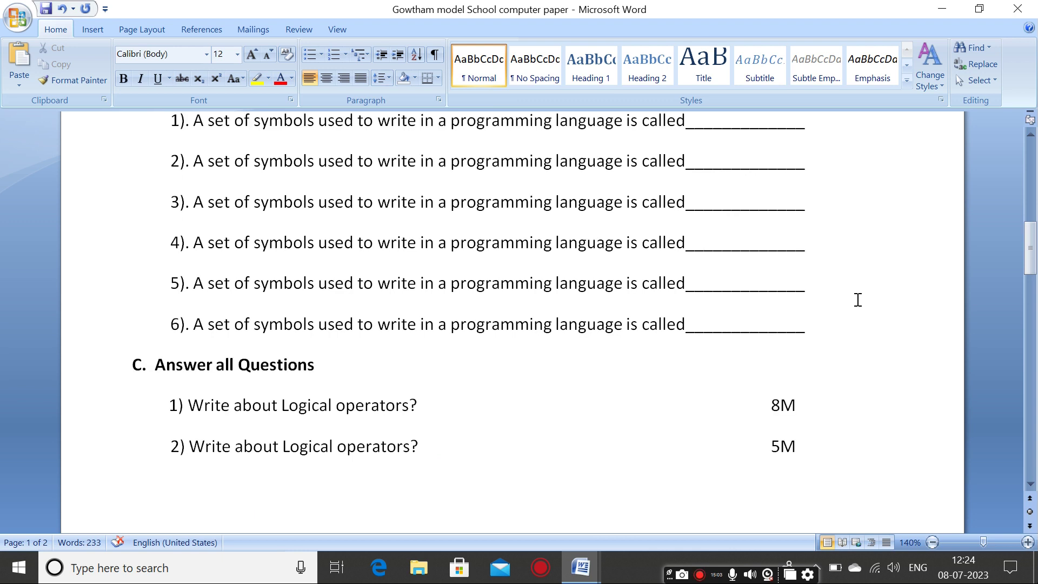
# Step: Move both section C marks one more tab stop across, under section B's marks column
pyautogui.click(772, 351)
pyautogui.press('Tab')
pyautogui.click(767, 385)
pyautogui.press('Tab')
# Step: Save the question paper
pyautogui.scroll(9, 841, 342)
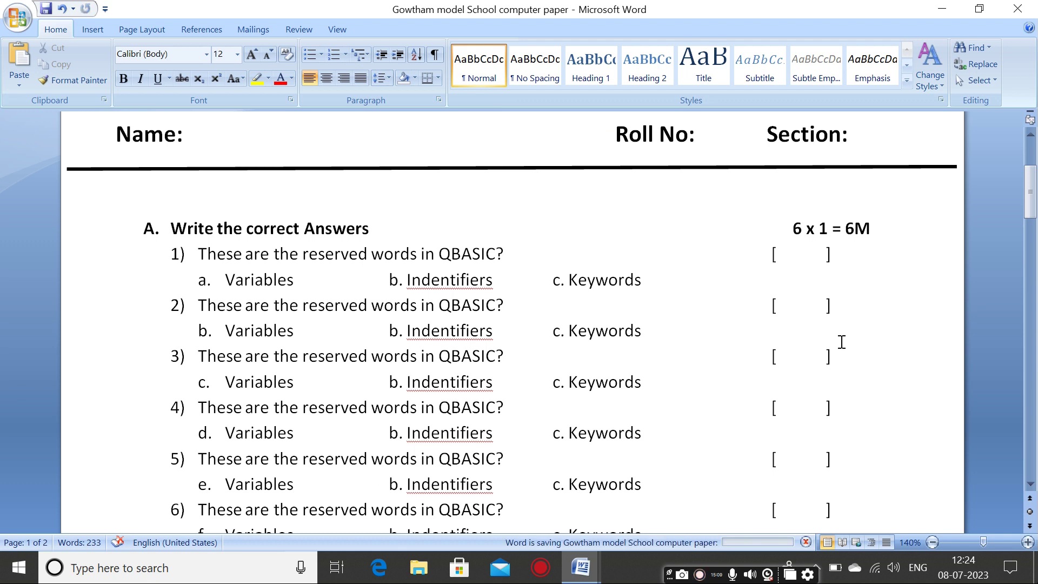
pyautogui.scroll(3, 686, 301)
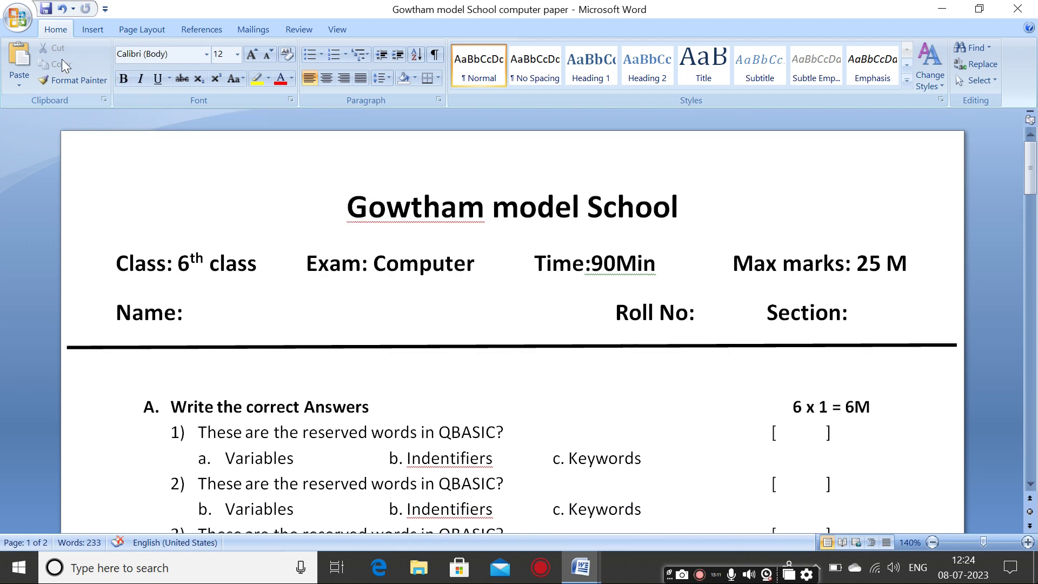
pyautogui.click(46, 10)
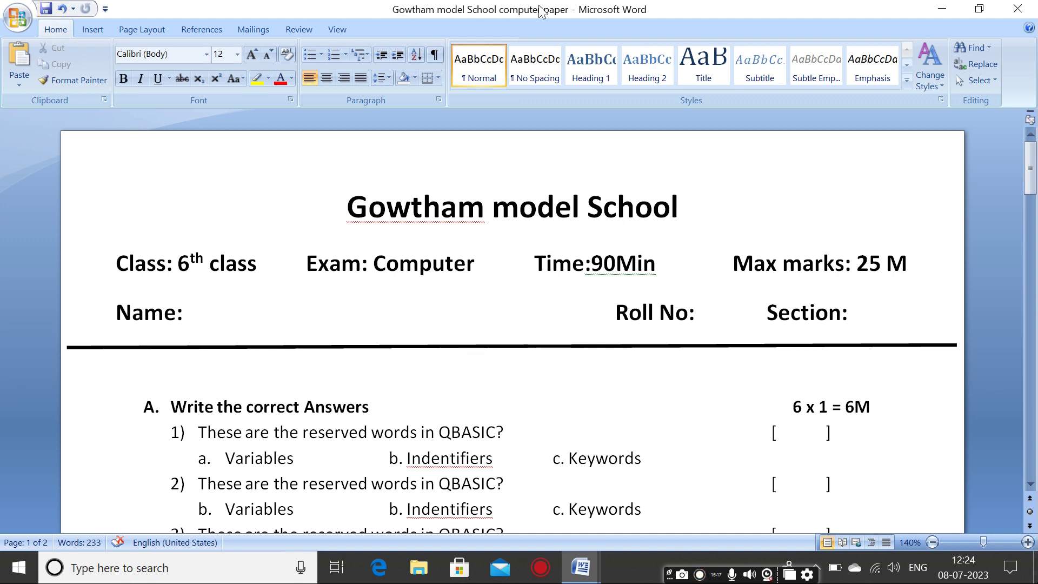
# Step: Show the question paper in Print Preview and magnify the page to 100%
pyautogui.click(20, 20)
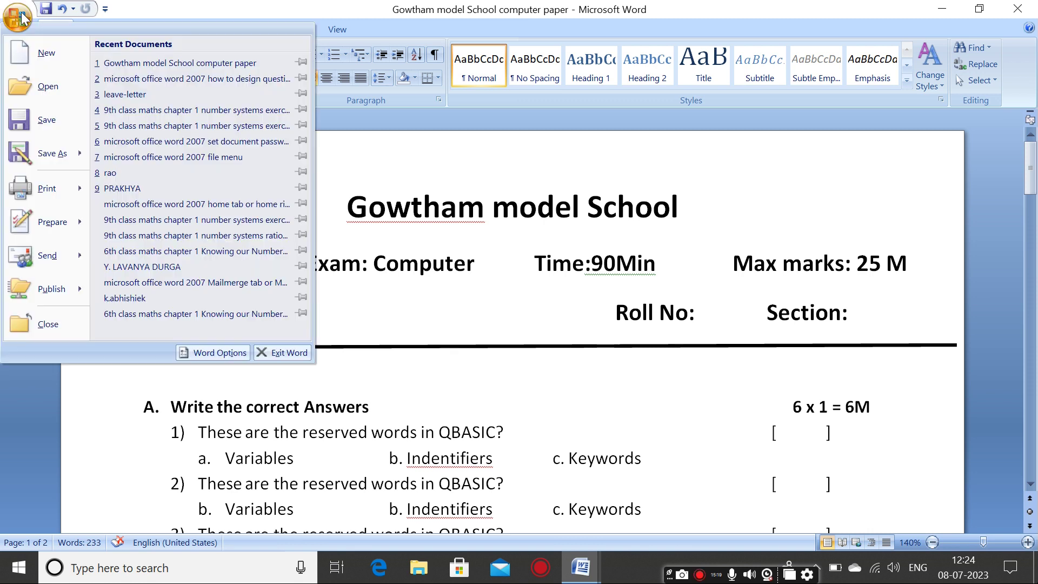
pyautogui.moveTo(26, 186)
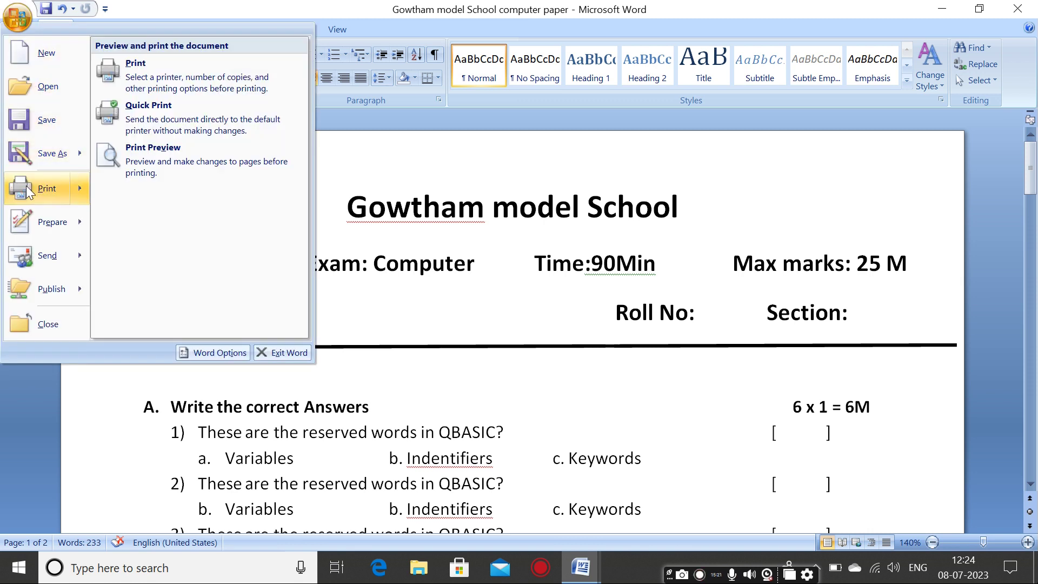
pyautogui.click(175, 156)
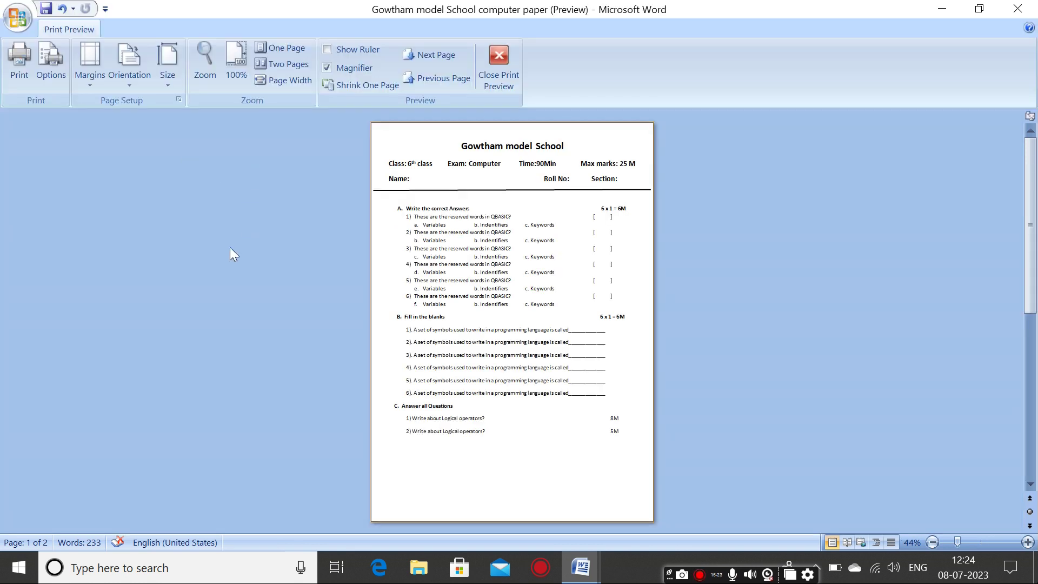
pyautogui.click(483, 255)
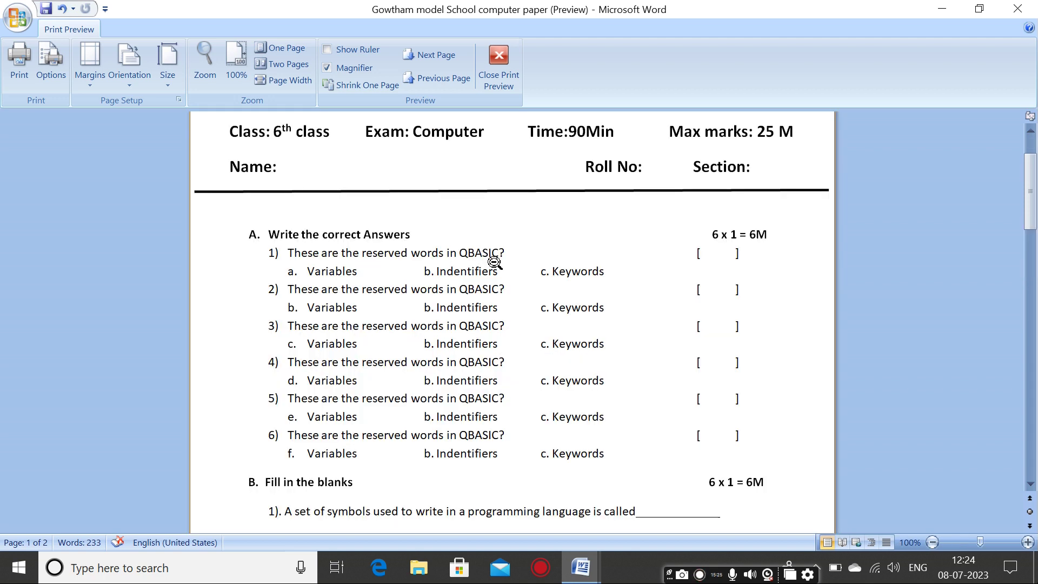
# Step: Examine the previewed paper's layout from the header and section A through the section C questions and marks
pyautogui.scroll(3, 491, 260)
pyautogui.scroll(-10, 495, 264)
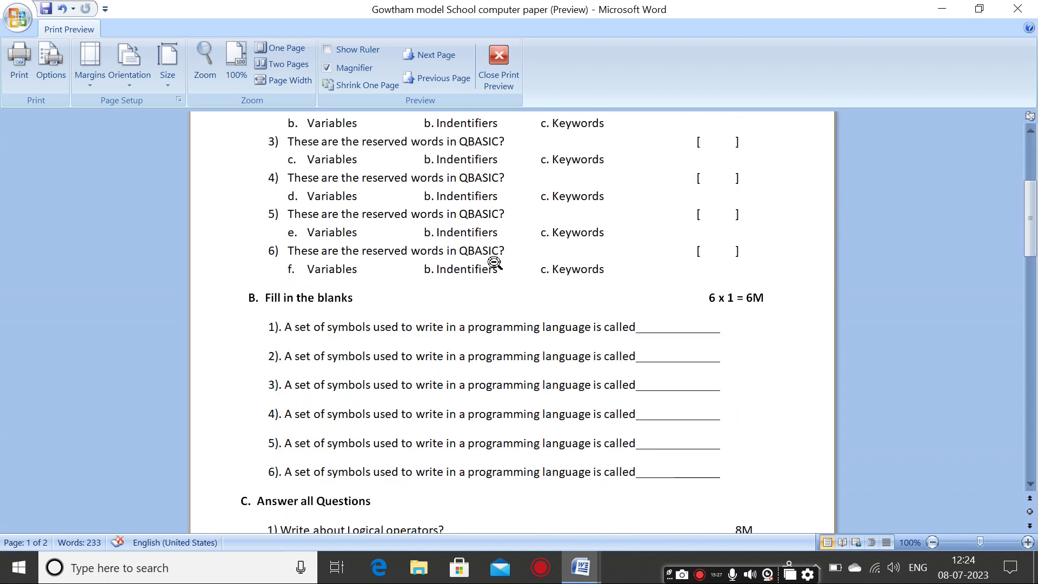
pyautogui.scroll(-3, 495, 263)
pyautogui.scroll(9, 494, 263)
pyautogui.scroll(5, 495, 264)
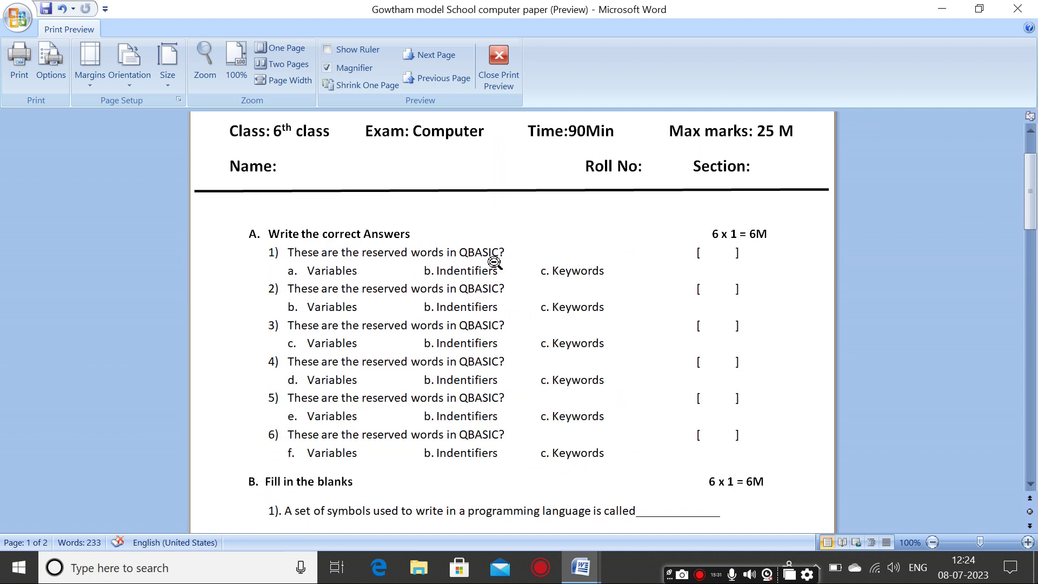
pyautogui.scroll(1, 495, 263)
pyautogui.scroll(-1, 495, 263)
pyautogui.scroll(-5, 495, 263)
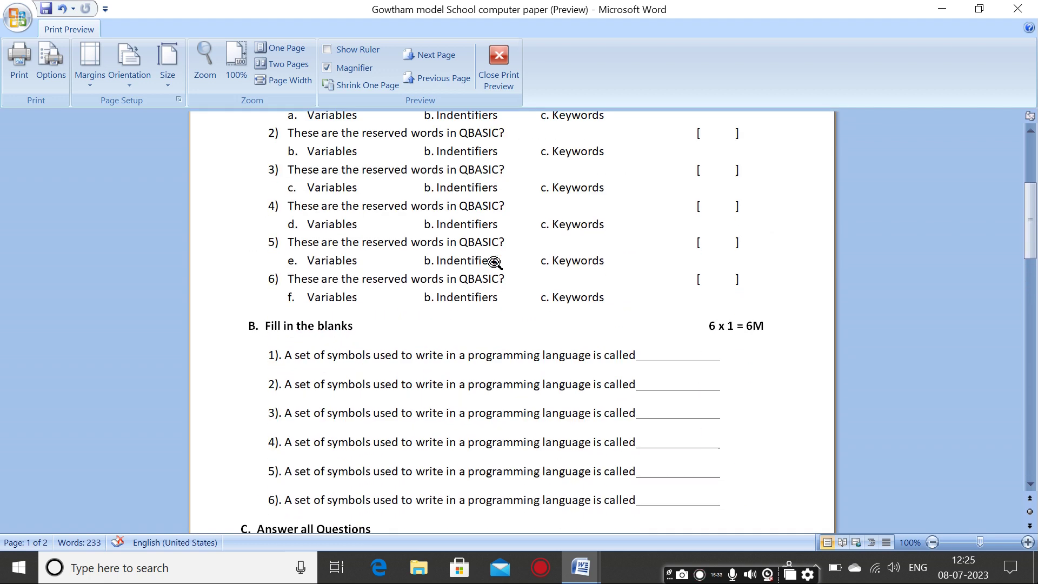
pyautogui.scroll(-3, 495, 263)
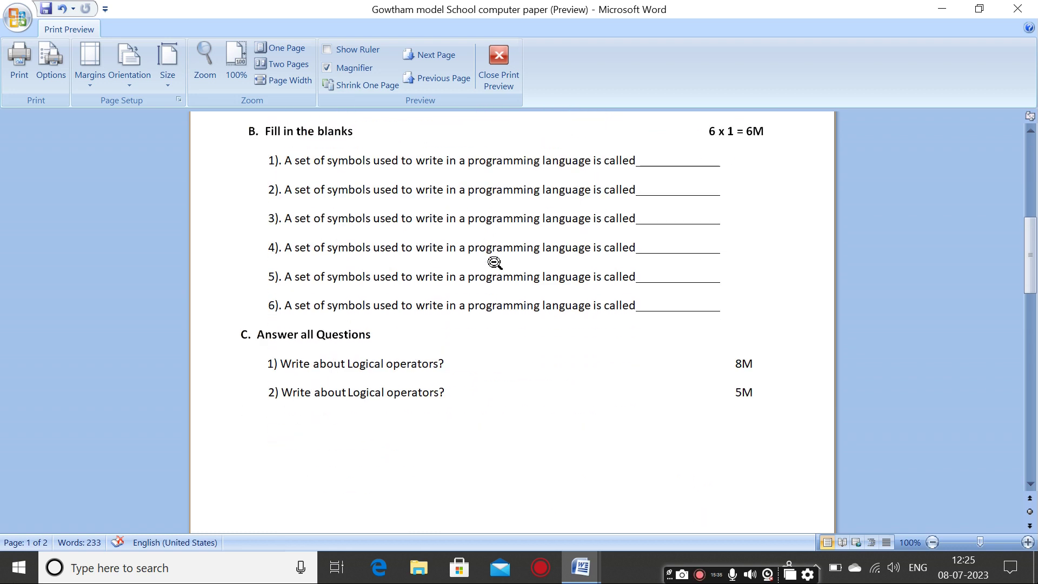
pyautogui.scroll(7, 495, 263)
pyautogui.scroll(3, 495, 263)
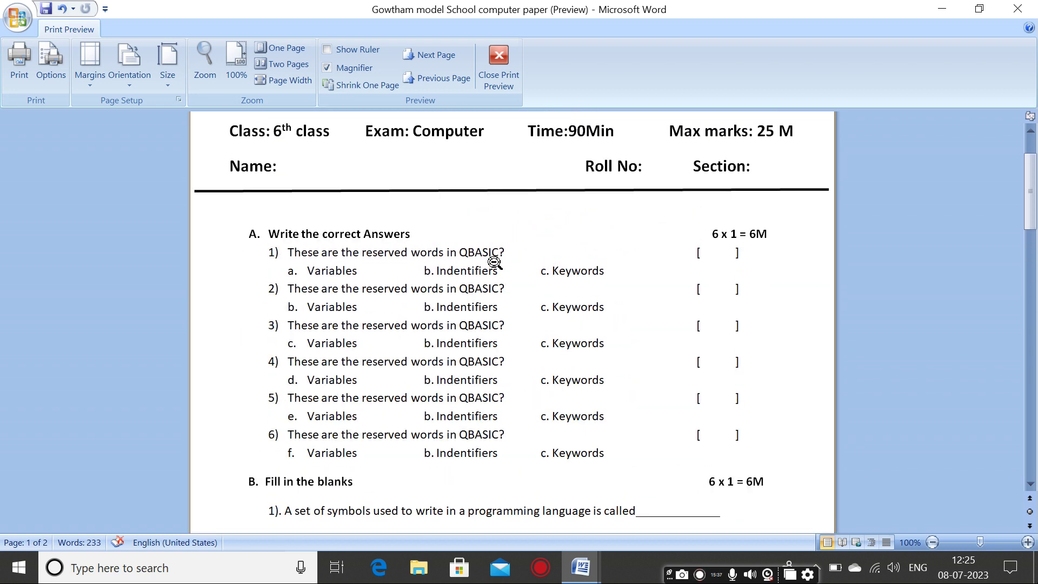